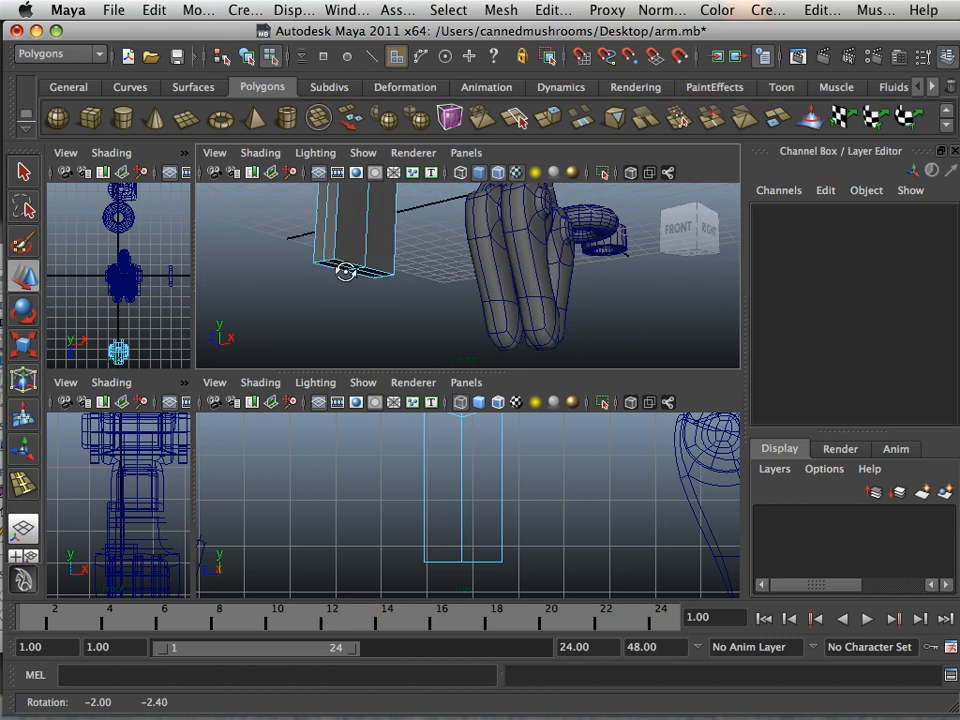
# Select both faces on the underside of the long arm segment in face mode.
pyautogui.keyDown('alt'); pyautogui.moveTo(345, 272); pyautogui.dragTo(380, 274, button='right'); pyautogui.keyUp('alt')
pyautogui.keyDown('alt'); pyautogui.moveTo(380, 274); pyautogui.dragTo(343, 277); pyautogui.keyUp('alt')
pyautogui.keyDown('alt'); pyautogui.moveTo(343, 277); pyautogui.dragTo(493, 324, button='right'); pyautogui.keyUp('alt')
pyautogui.rightClick(493, 324)
pyautogui.moveTo(496, 279); pyautogui.dragTo(489, 363, button='right')
pyautogui.click(494, 317)
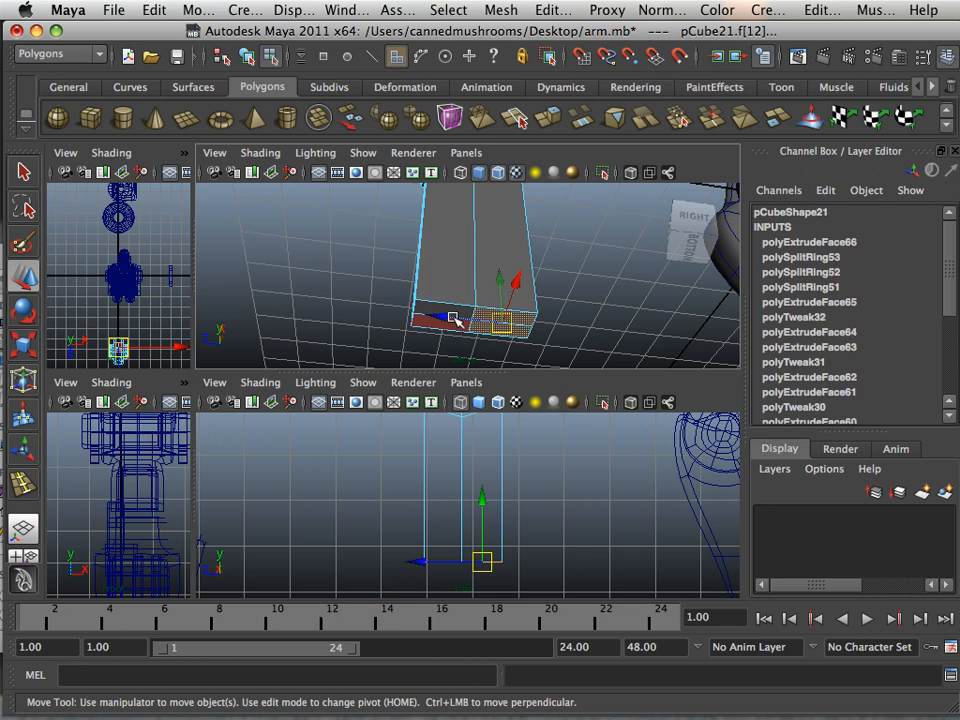
pyautogui.click(443, 311)
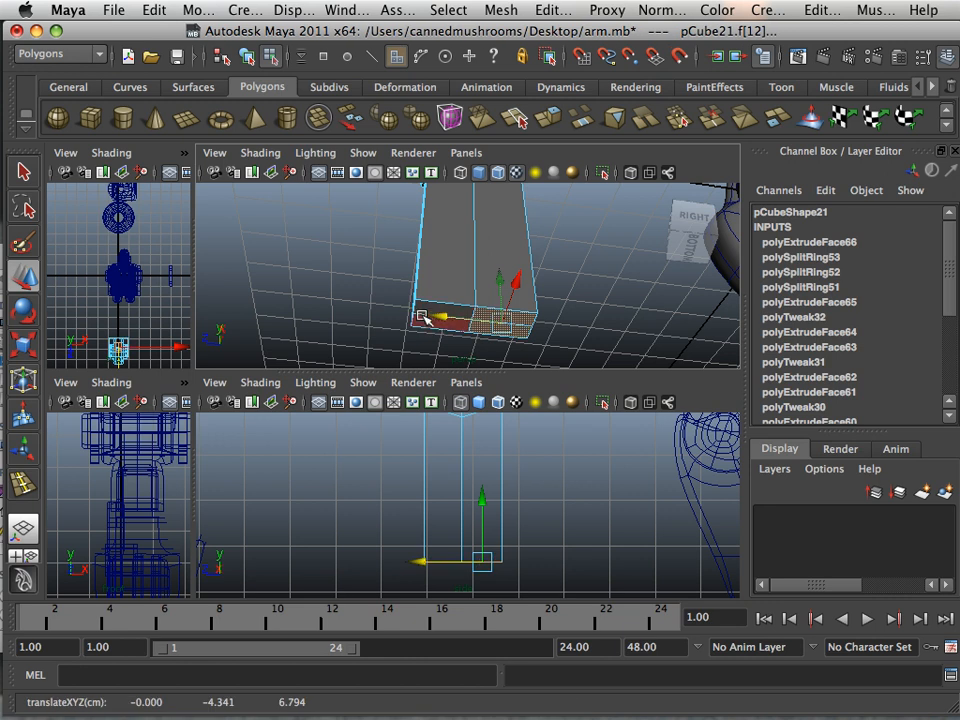
pyautogui.moveTo(422, 317); pyautogui.dragTo(425, 325)
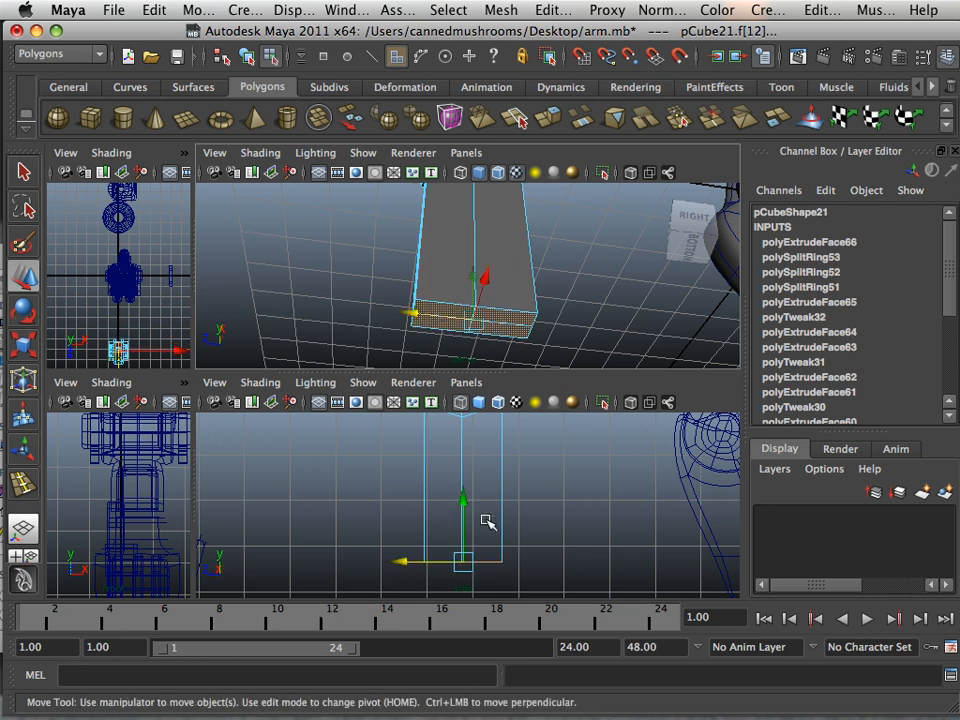
# In the side view, extrude the selected end faces of the arm segment downward by about 1 cm.
pyautogui.press('space')
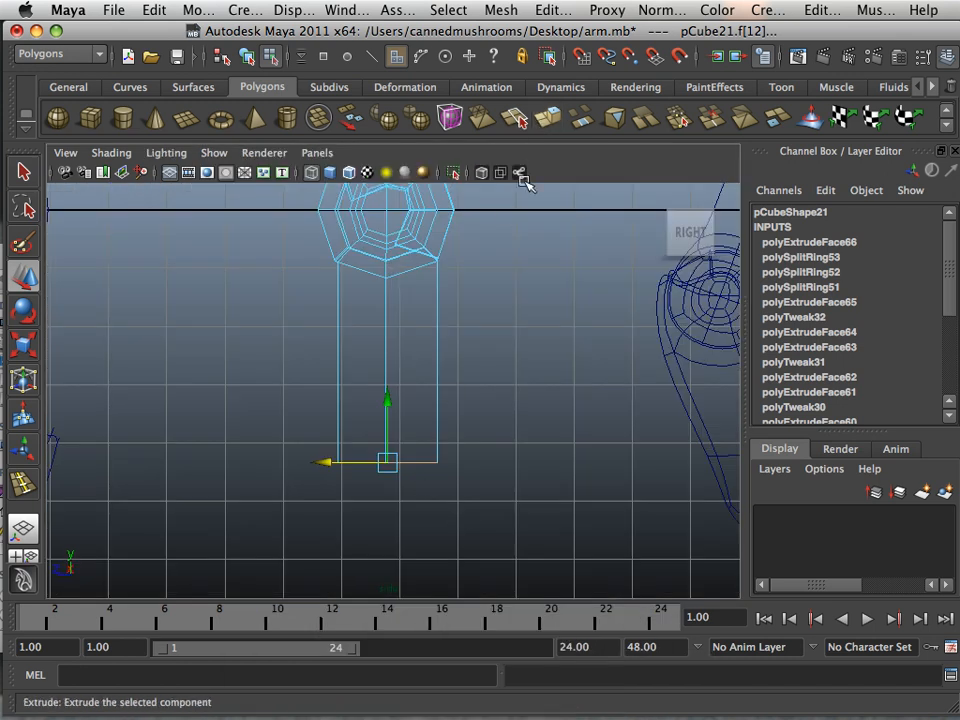
pyautogui.hotkey('ctrl', 'e')
pyautogui.moveTo(415, 514); pyautogui.dragTo(416, 572)
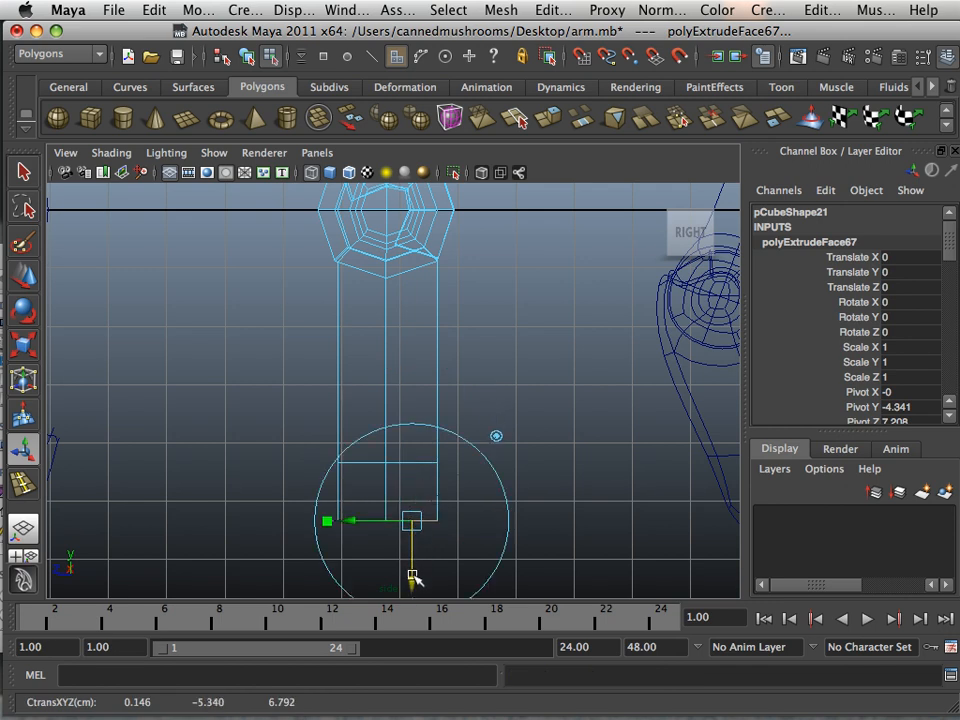
pyautogui.keyDown('alt'); pyautogui.moveTo(466, 460); pyautogui.dragTo(427, 333, button='middle'); pyautogui.keyUp('alt')
pyautogui.click(504, 397)
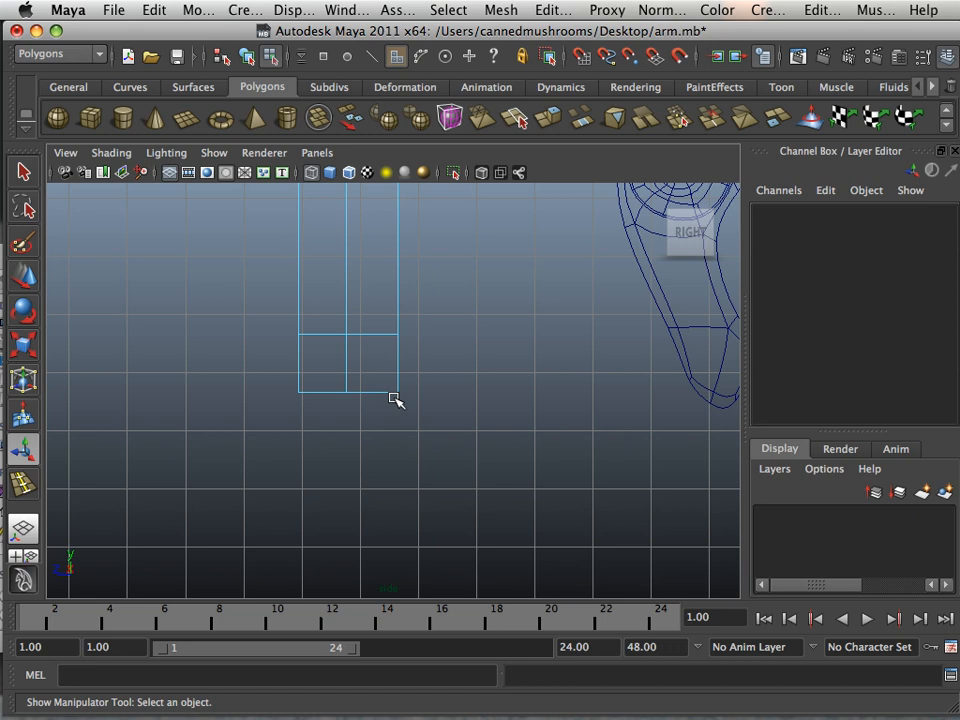
# Restore the end-face selection and extrude the faces downward a second time by about 1 cm.
pyautogui.press('z')
pyautogui.click(614, 118)
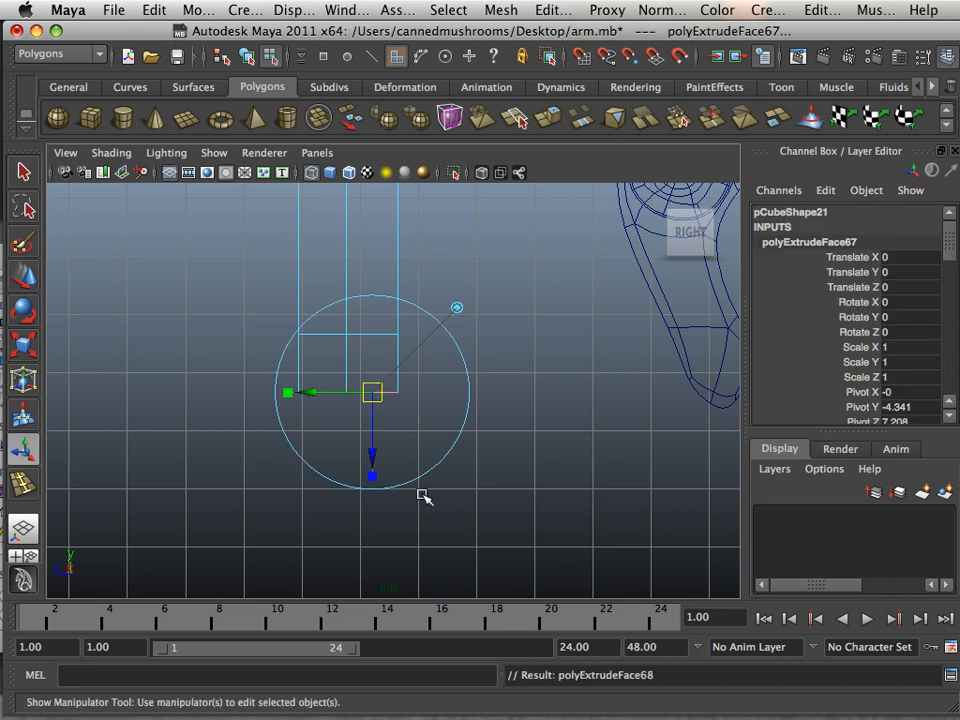
pyautogui.moveTo(378, 460); pyautogui.dragTo(370, 502)
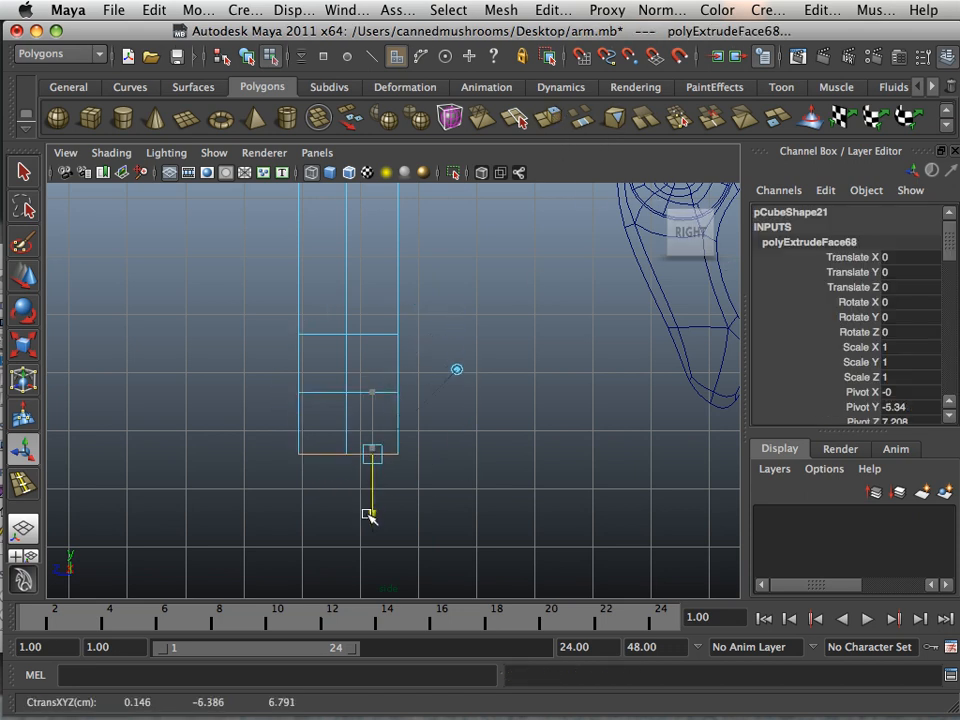
pyautogui.click(474, 495)
pyautogui.scroll(3, 410, 402)
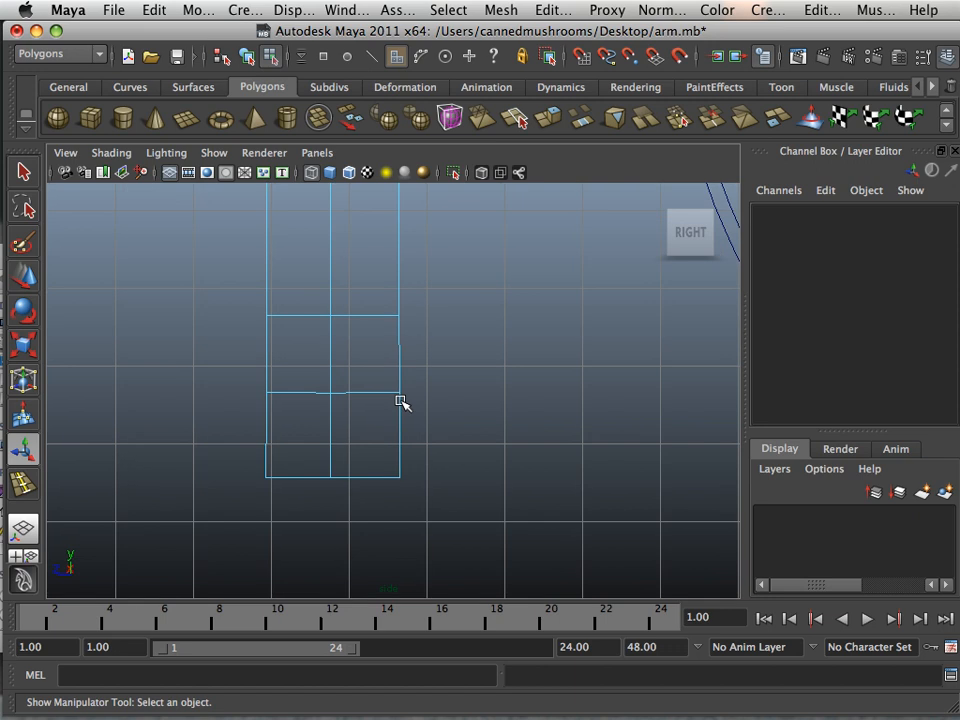
# Move the vertices of the lowest extruded section down and toward the neighbouring claw so the end bends into an angled tip.
pyautogui.moveTo(401, 401); pyautogui.dragTo(345, 362, button='right')
pyautogui.moveTo(403, 369); pyautogui.dragTo(379, 376)
pyautogui.click(36, 284)
pyautogui.moveTo(418, 458); pyautogui.dragTo(471, 467)
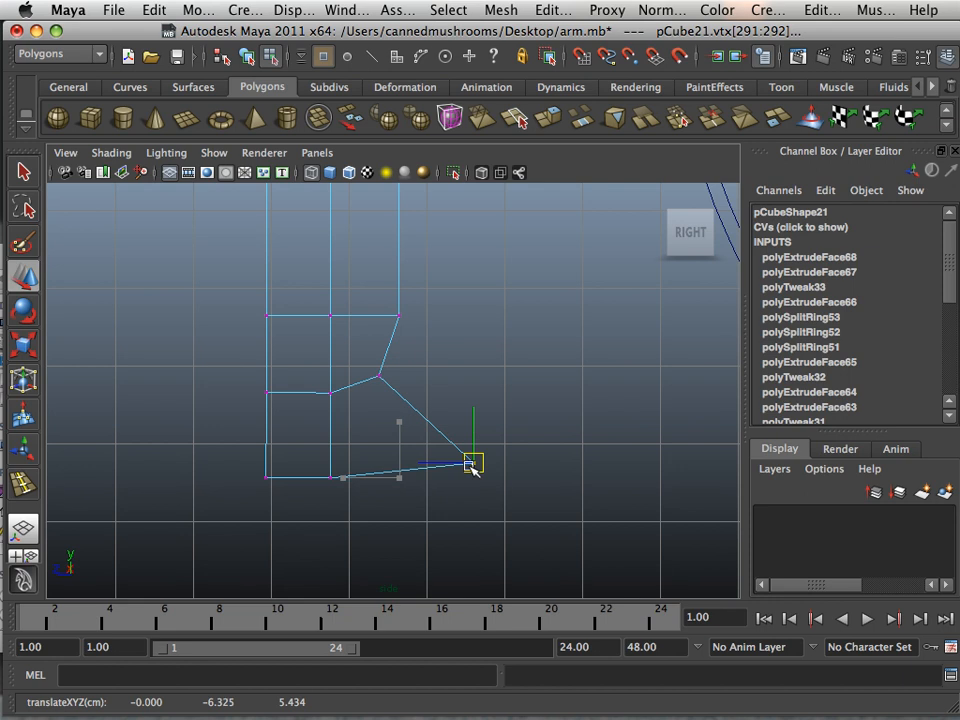
pyautogui.moveTo(348, 466); pyautogui.dragTo(416, 513)
pyautogui.moveTo(311, 462); pyautogui.dragTo(222, 538)
pyautogui.moveTo(266, 482); pyautogui.dragTo(391, 579)
pyautogui.moveTo(428, 497); pyautogui.dragTo(390, 550)
pyautogui.moveTo(415, 517); pyautogui.dragTo(443, 538)
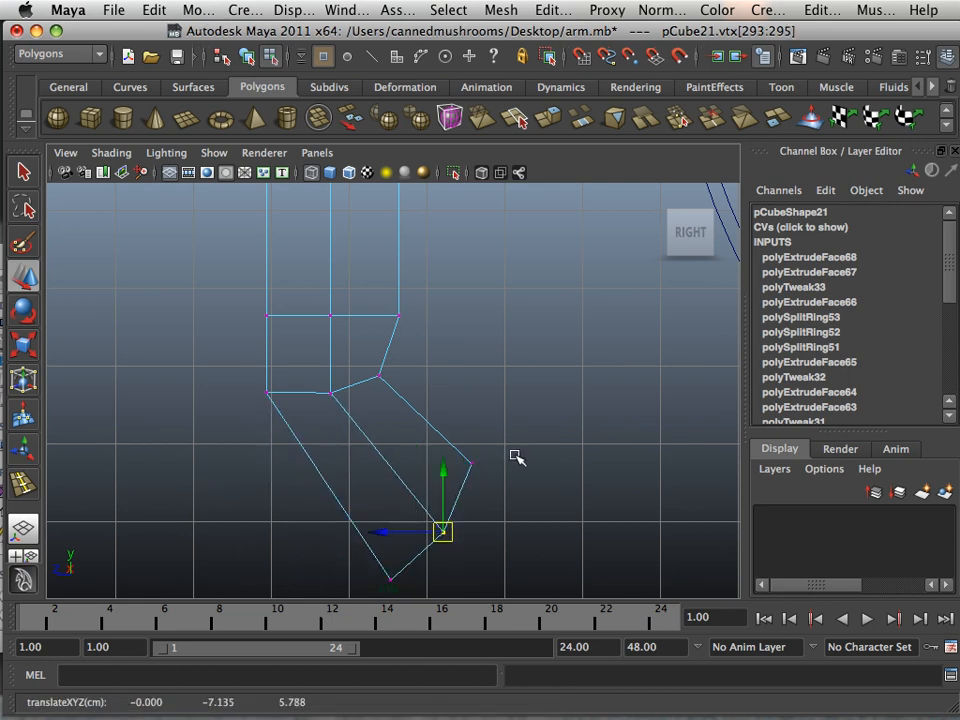
# Raise the tip's inner corner, shift the bend row's inner and middle vertices, and pull its outer corner outward and down.
pyautogui.moveTo(492, 430); pyautogui.dragTo(466, 396)
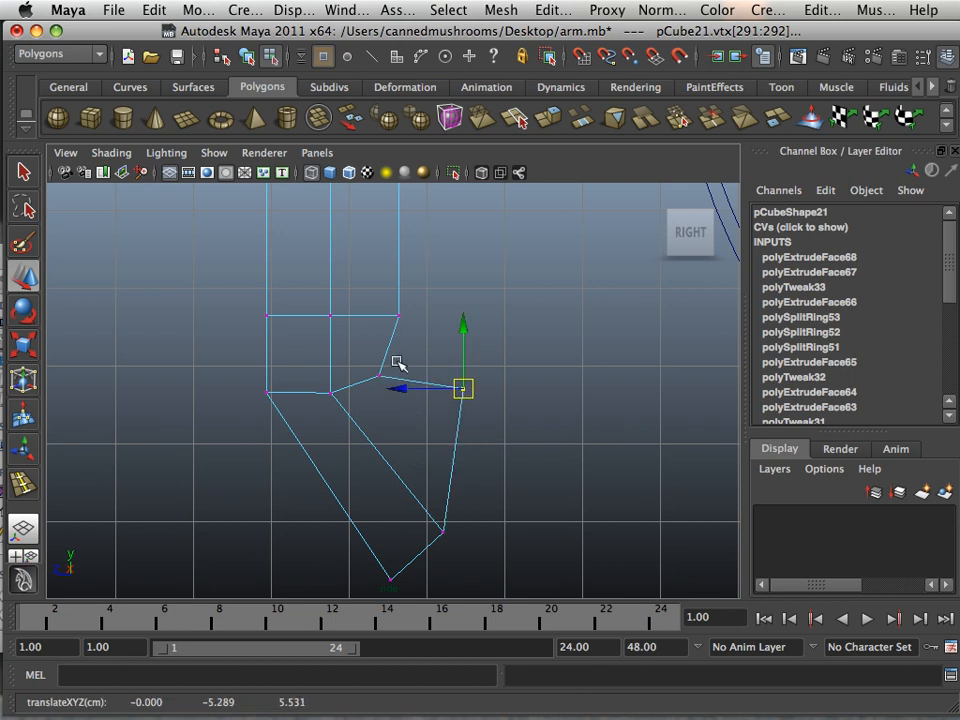
pyautogui.moveTo(398, 363)
pyautogui.mouseDown()
pyautogui.moveTo(366, 388)
pyautogui.moveTo(406, 362)
pyautogui.mouseUp()
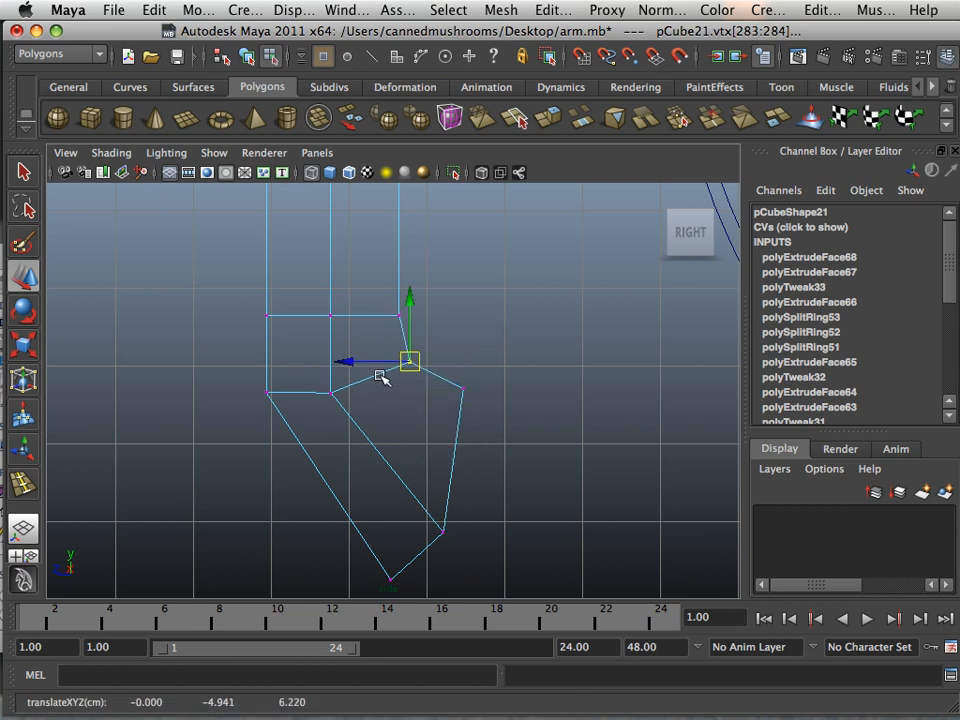
pyautogui.moveTo(332, 396)
pyautogui.mouseDown()
pyautogui.moveTo(318, 382)
pyautogui.moveTo(345, 389)
pyautogui.mouseUp()
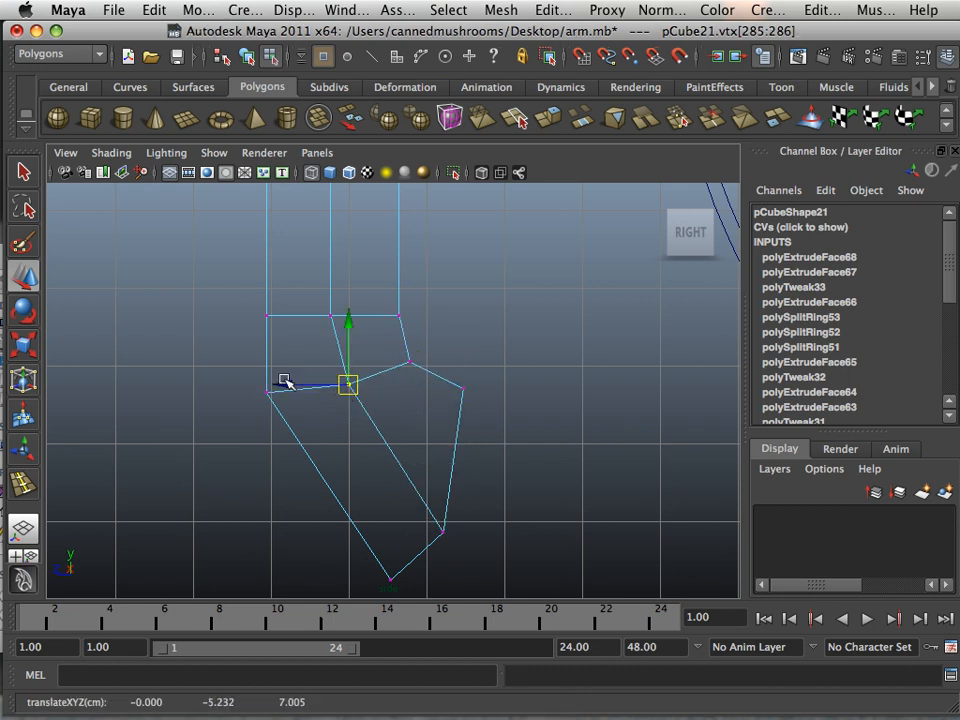
pyautogui.moveTo(236, 378); pyautogui.dragTo(227, 437)
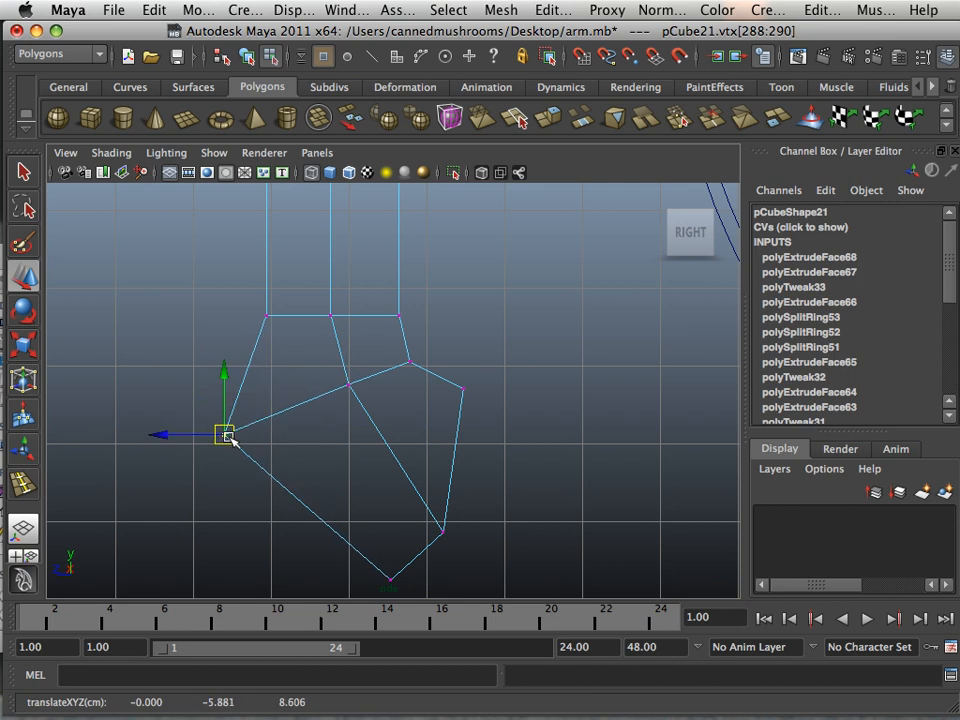
pyautogui.click(331, 427)
pyautogui.moveTo(459, 510); pyautogui.dragTo(437, 520)
pyautogui.click(516, 484)
# Select all vertices of the segment's lower end in the side view and scale them narrower in depth.
pyautogui.press('space')
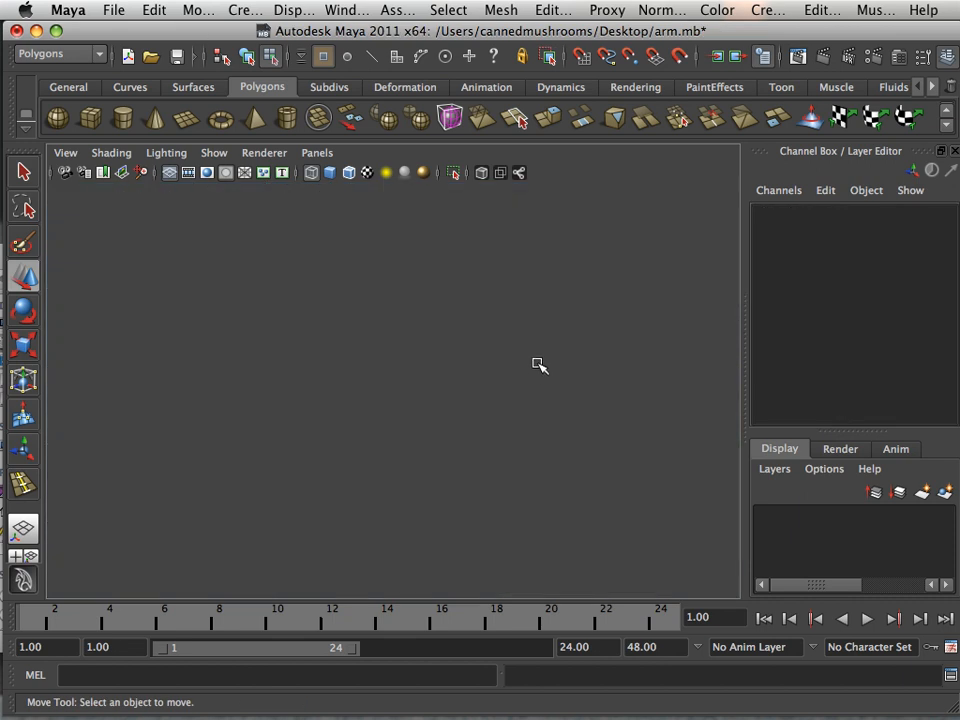
pyautogui.press('space')
pyautogui.keyDown('alt'); pyautogui.moveTo(488, 355); pyautogui.dragTo(384, 480); pyautogui.keyUp('alt')
pyautogui.scroll(3, 381, 500)
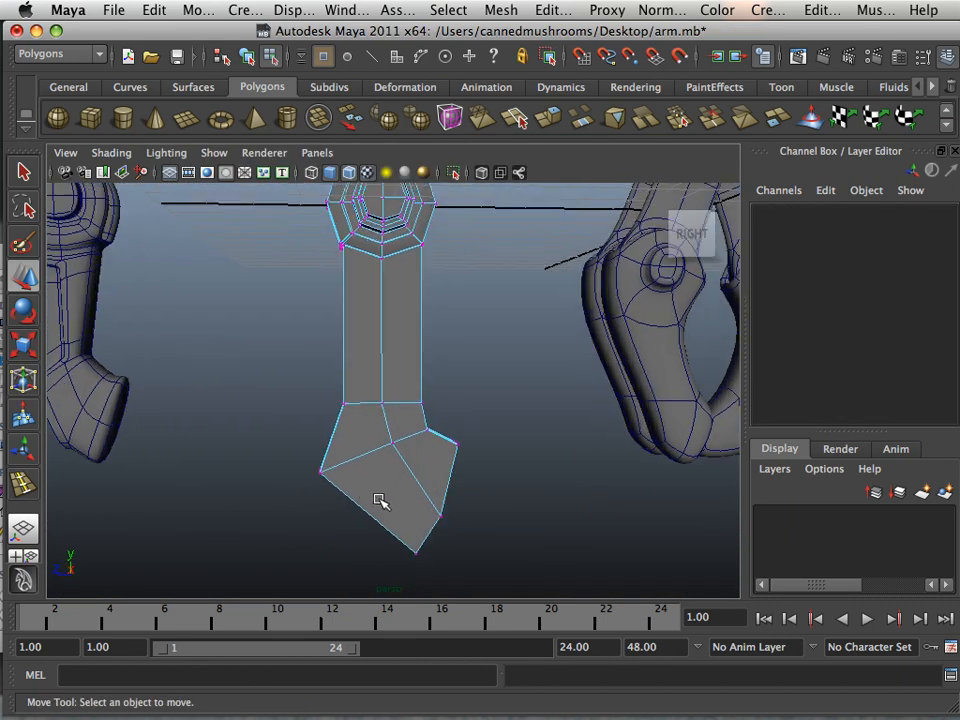
pyautogui.press('space')
pyautogui.press('space')
pyautogui.scroll(-5, 360, 530)
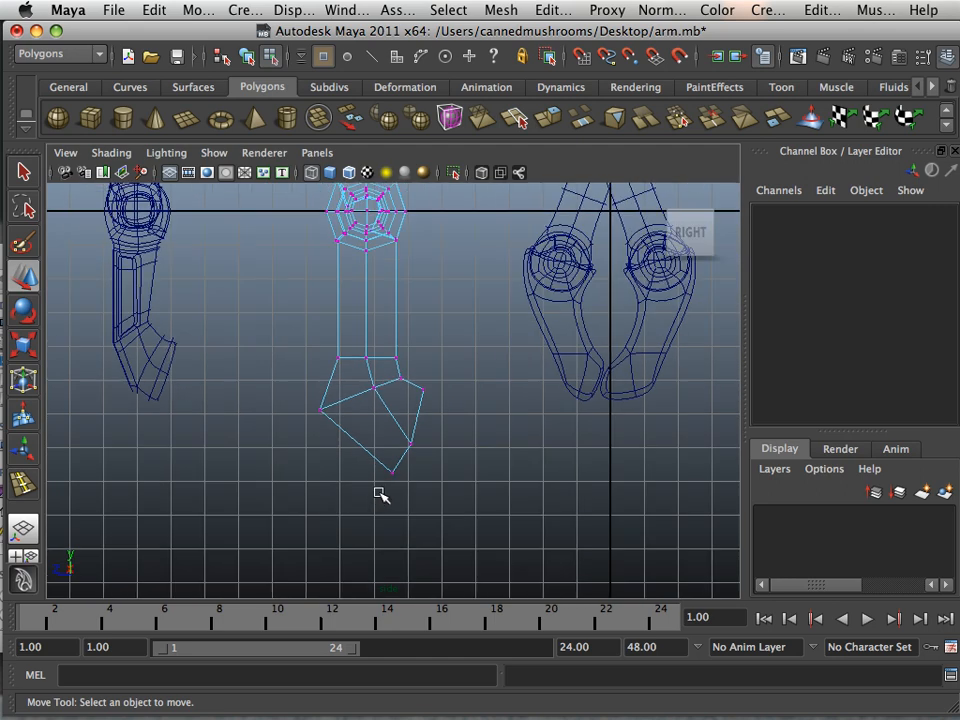
pyautogui.moveTo(427, 416); pyautogui.dragTo(274, 557)
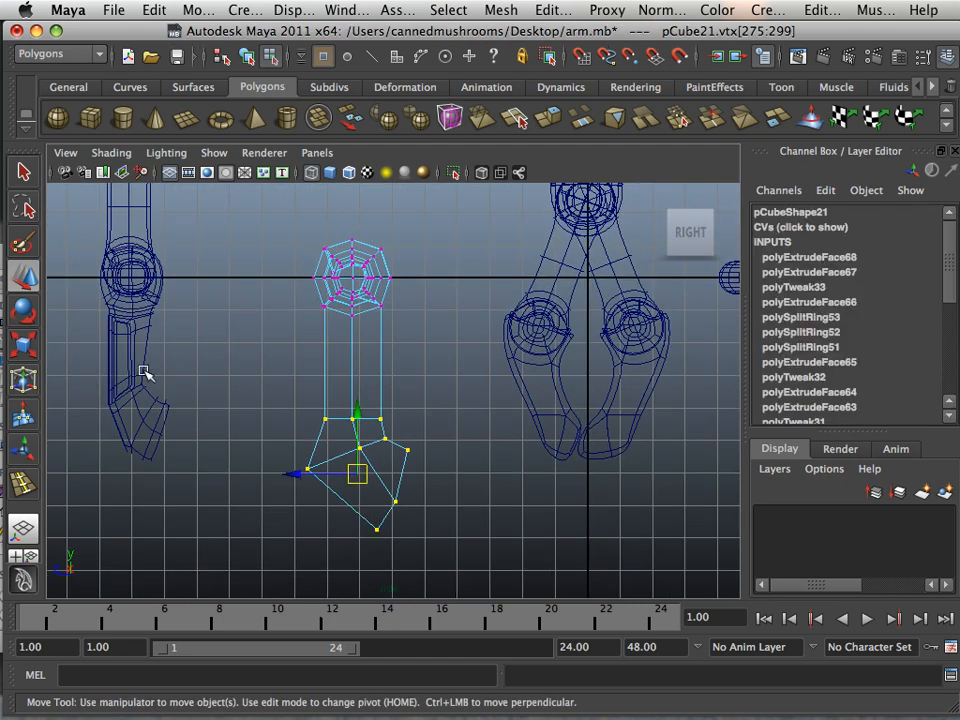
pyautogui.click(30, 350)
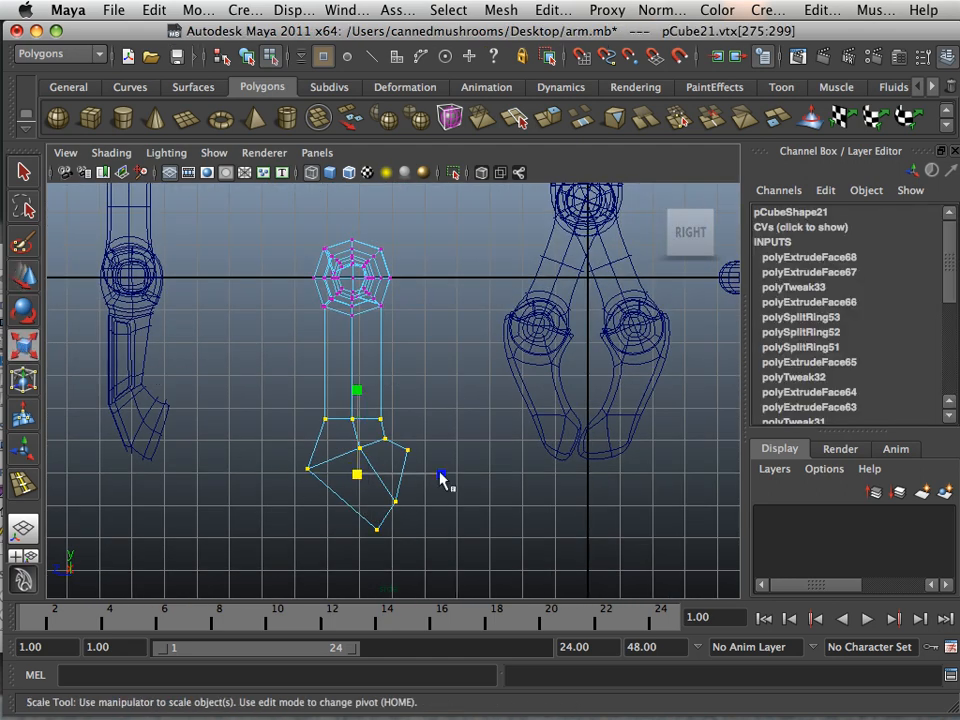
pyautogui.moveTo(441, 477); pyautogui.dragTo(424, 480)
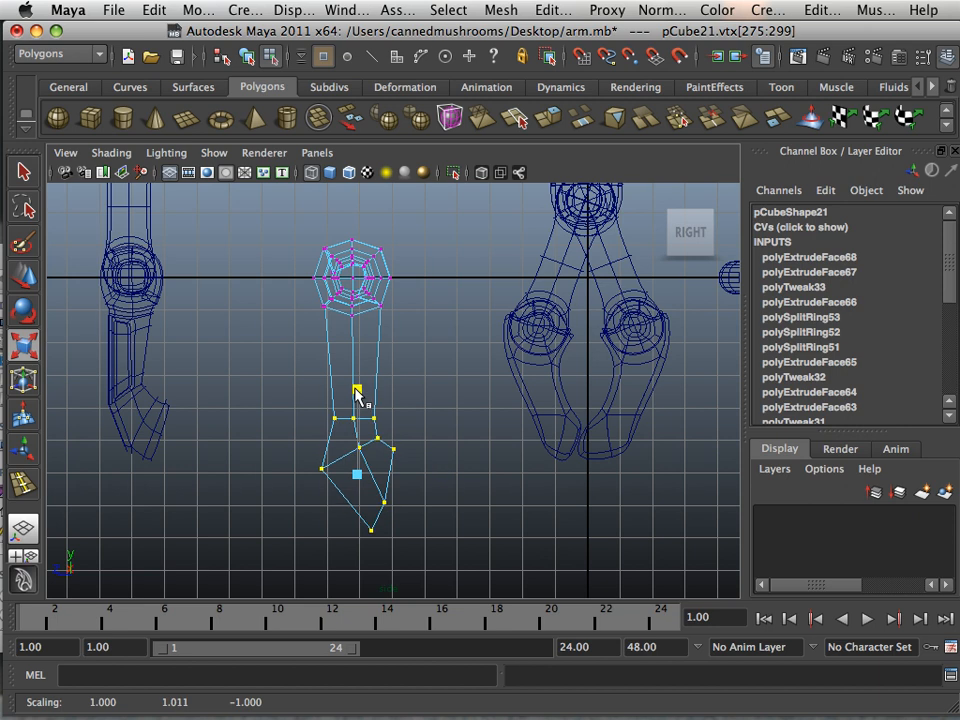
pyautogui.moveTo(356, 388)
pyautogui.mouseDown()
pyautogui.moveTo(355, 404)
pyautogui.moveTo(357, 394)
pyautogui.mouseUp()
# Move the tip's vertices, pulling the outer corner inward, raising the point slightly and pushing the inner corners outward.
pyautogui.click(30, 277)
pyautogui.scroll(2, 393, 405)
pyautogui.click(413, 441)
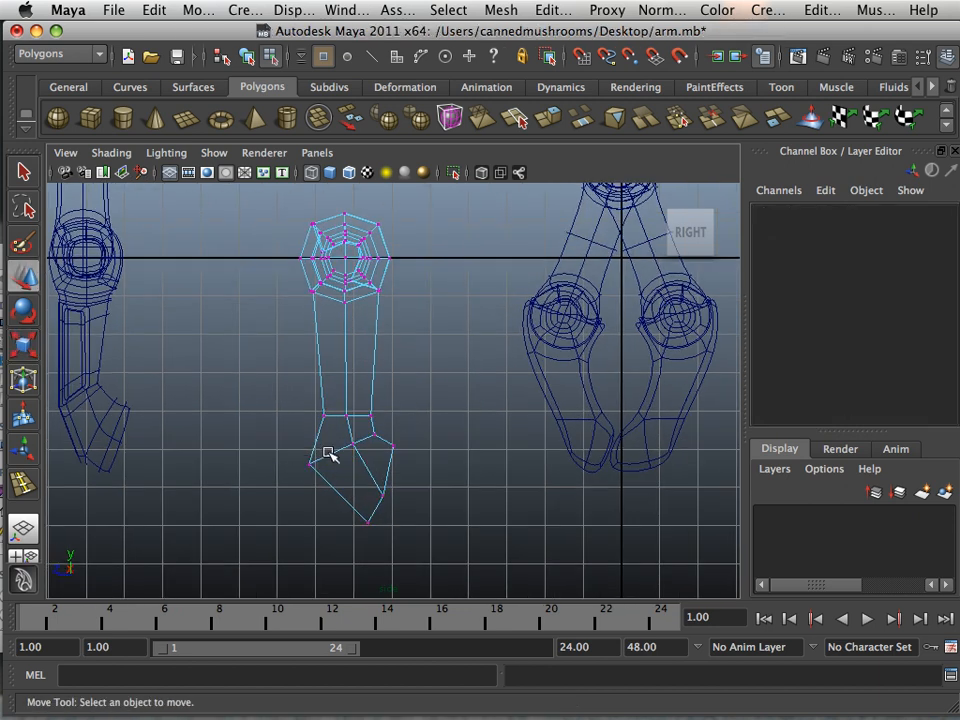
pyautogui.moveTo(329, 454)
pyautogui.mouseDown()
pyautogui.moveTo(302, 472)
pyautogui.moveTo(327, 470)
pyautogui.mouseUp()
pyautogui.moveTo(370, 507); pyautogui.dragTo(366, 529)
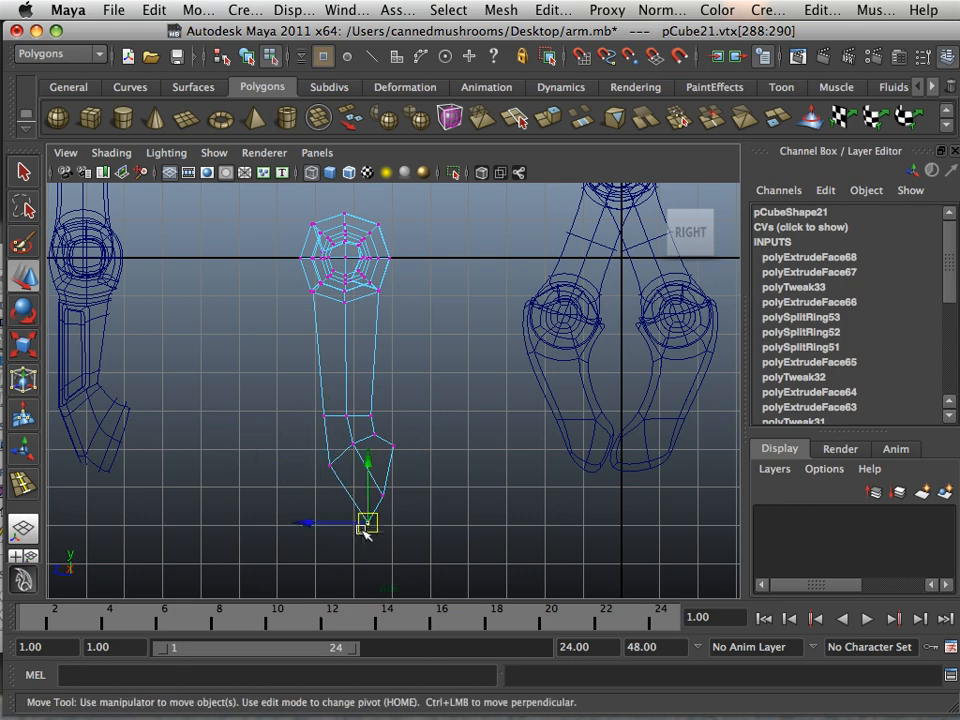
pyautogui.moveTo(402, 485); pyautogui.dragTo(383, 489)
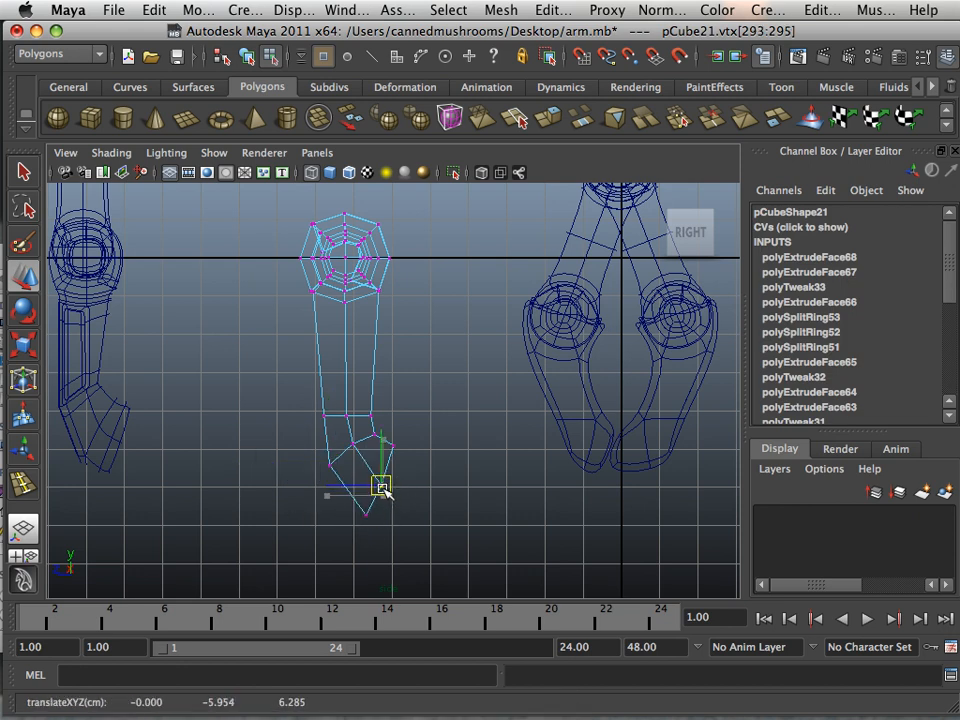
pyautogui.moveTo(408, 438); pyautogui.dragTo(398, 500)
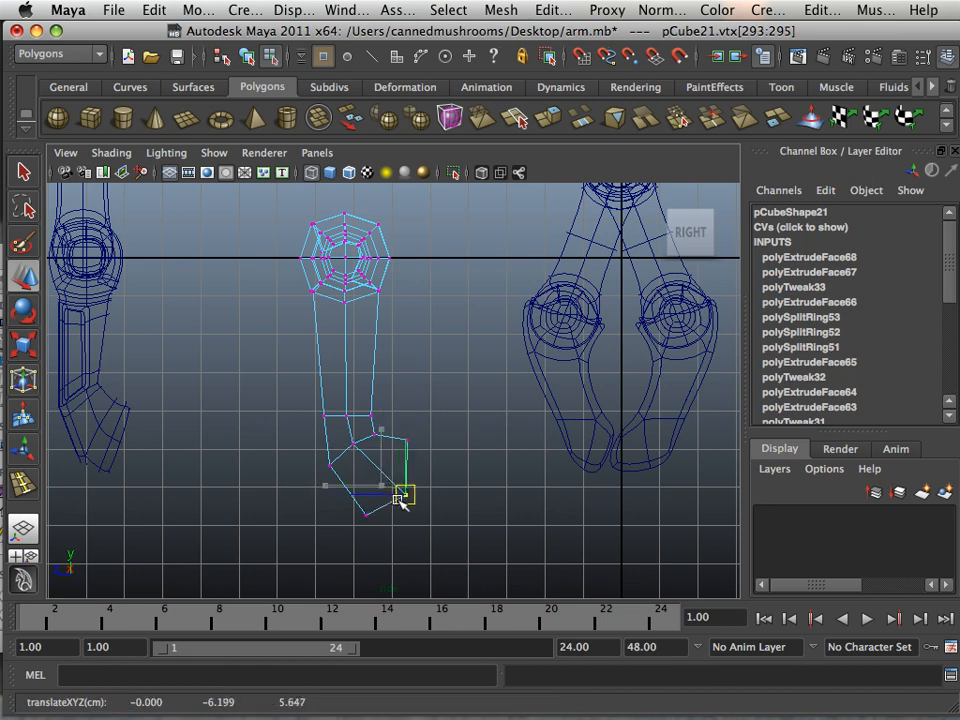
# Move the vertices of the edge row above the bend so that it slants down toward the outer side.
pyautogui.scroll(3, 330, 248)
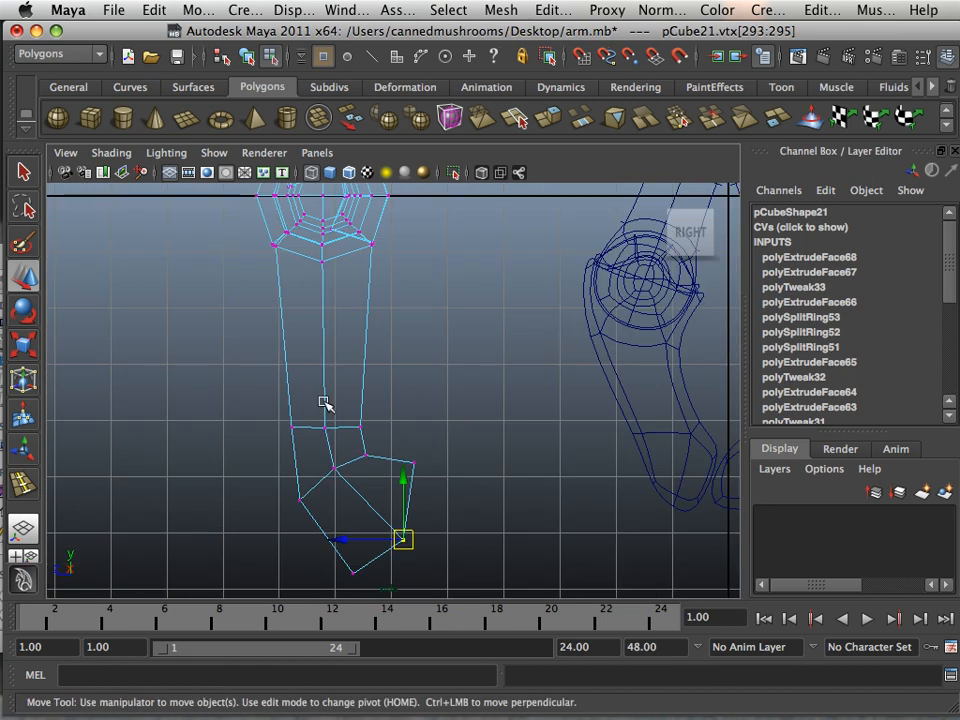
pyautogui.moveTo(366, 457); pyautogui.dragTo(345, 405)
pyautogui.click(431, 394)
pyautogui.click(343, 411)
pyautogui.moveTo(327, 414); pyautogui.dragTo(332, 433)
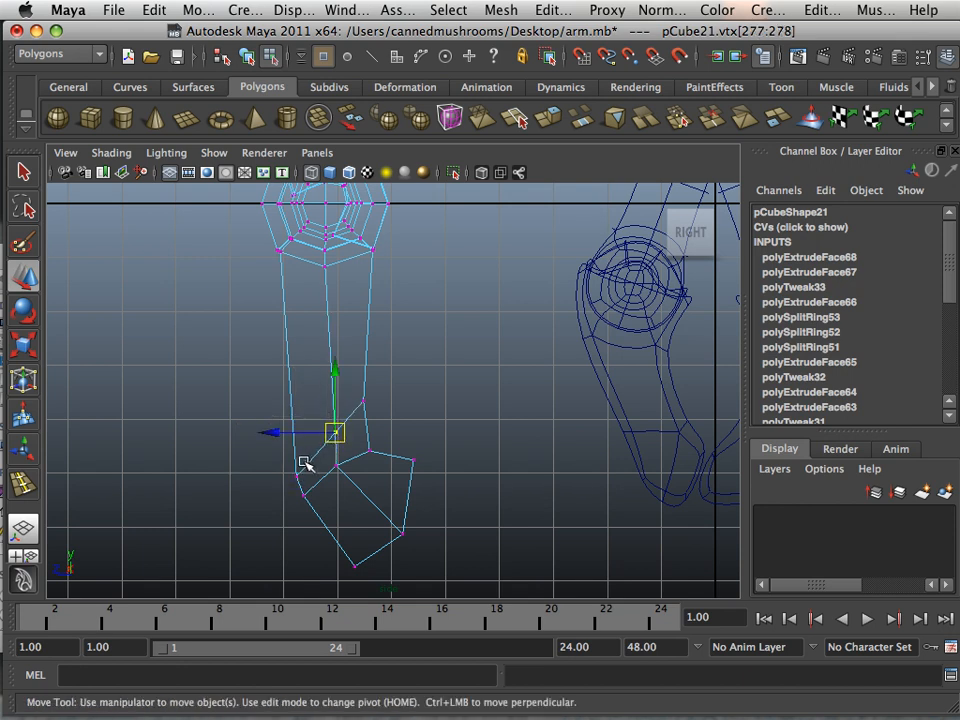
pyautogui.moveTo(297, 479); pyautogui.dragTo(287, 450)
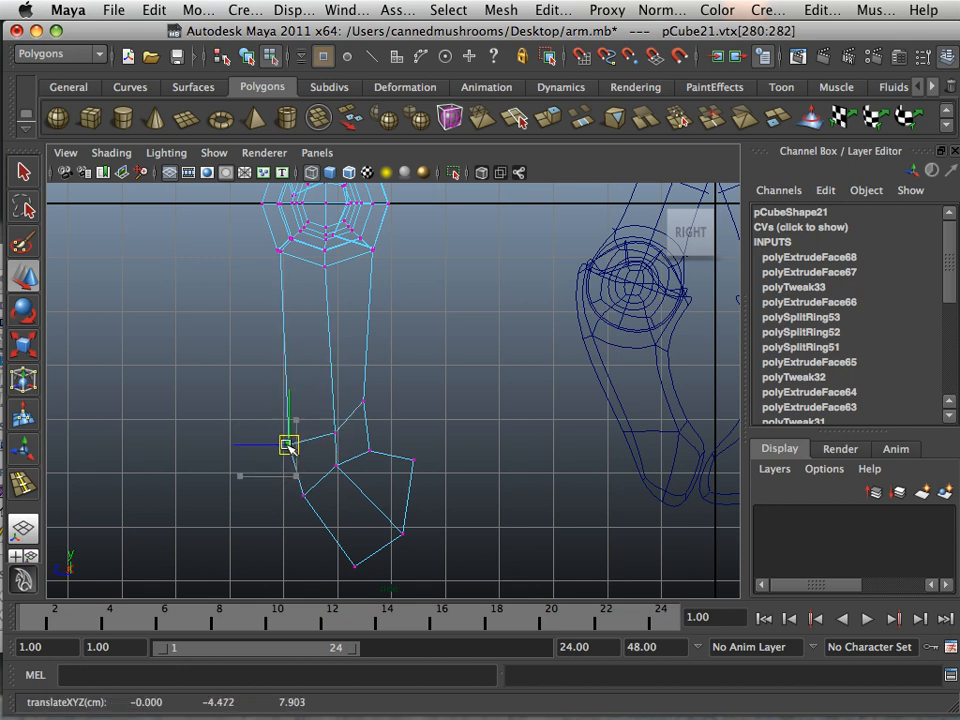
# Return the arm segment to object mode in the perspective view, turn on its smooth preview and inspect the tip.
pyautogui.press('space')
pyautogui.press('space')
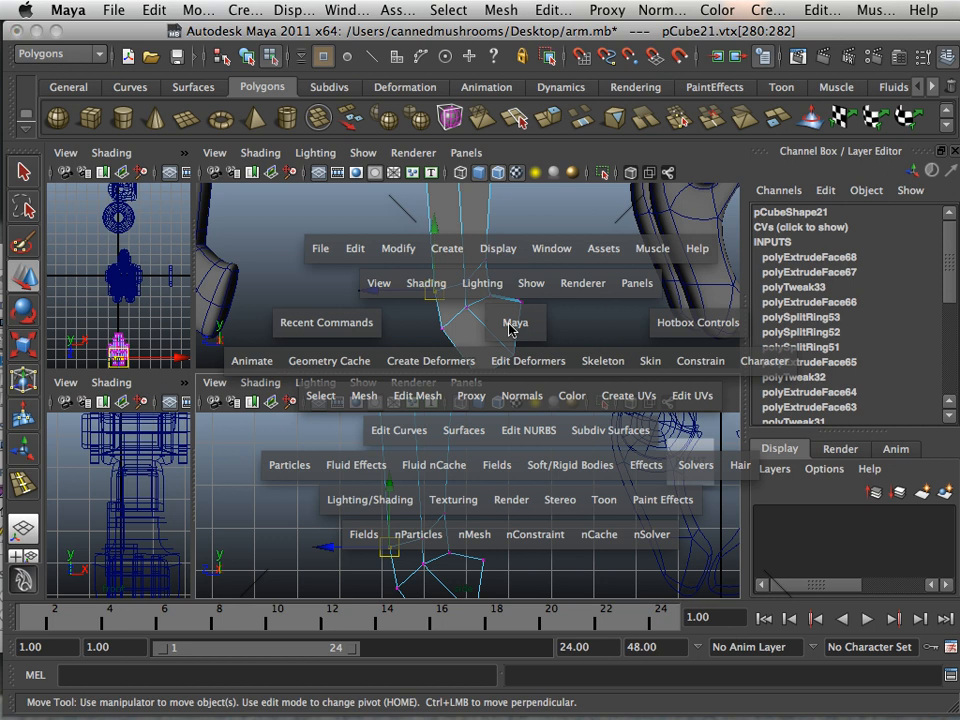
pyautogui.keyDown('alt'); pyautogui.moveTo(330, 270); pyautogui.dragTo(372, 388); pyautogui.keyUp('alt')
pyautogui.moveTo(374, 362); pyautogui.dragTo(455, 338, button='right')
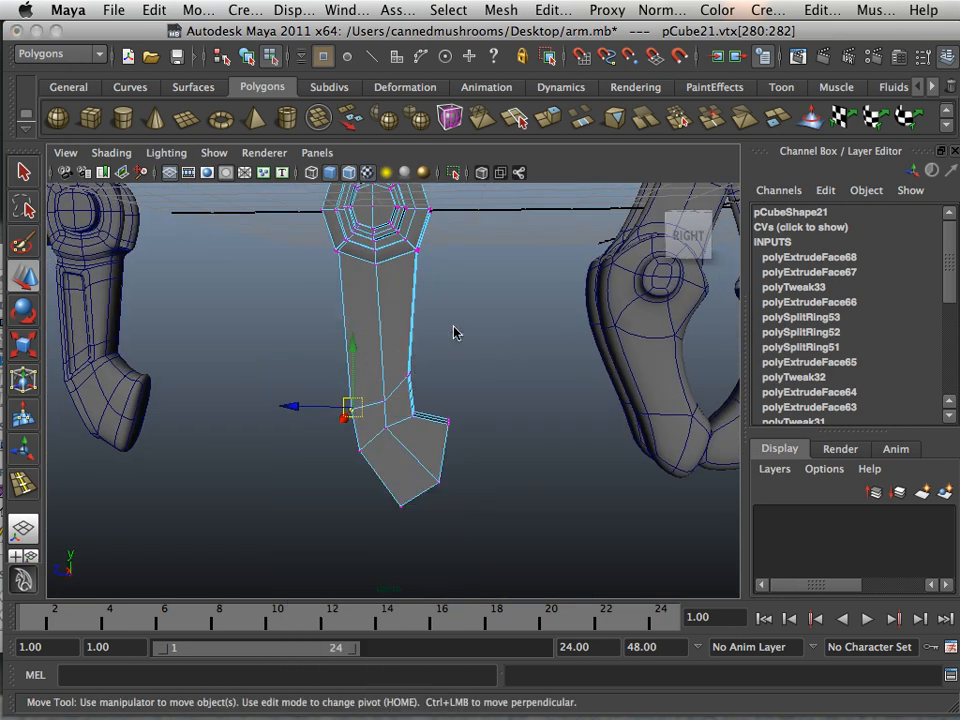
pyautogui.click(384, 370)
pyautogui.press('3')
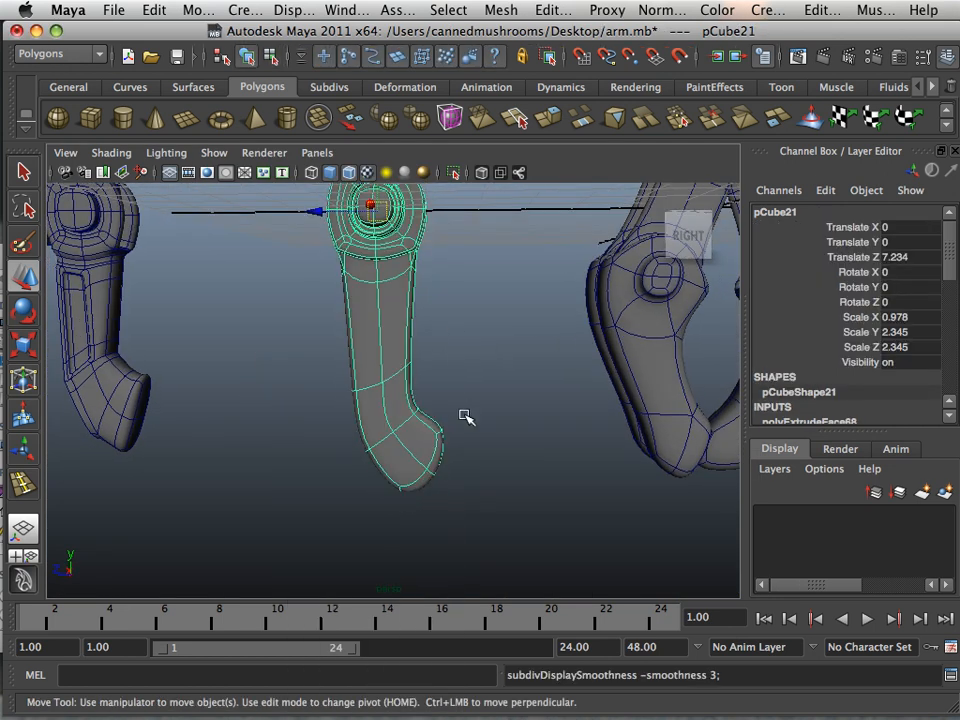
pyautogui.click(454, 467)
pyautogui.keyDown('alt'); pyautogui.moveTo(454, 467); pyautogui.dragTo(387, 460); pyautogui.keyUp('alt')
pyautogui.keyDown('alt'); pyautogui.moveTo(387, 460); pyautogui.dragTo(385, 508, button='right'); pyautogui.keyUp('alt')
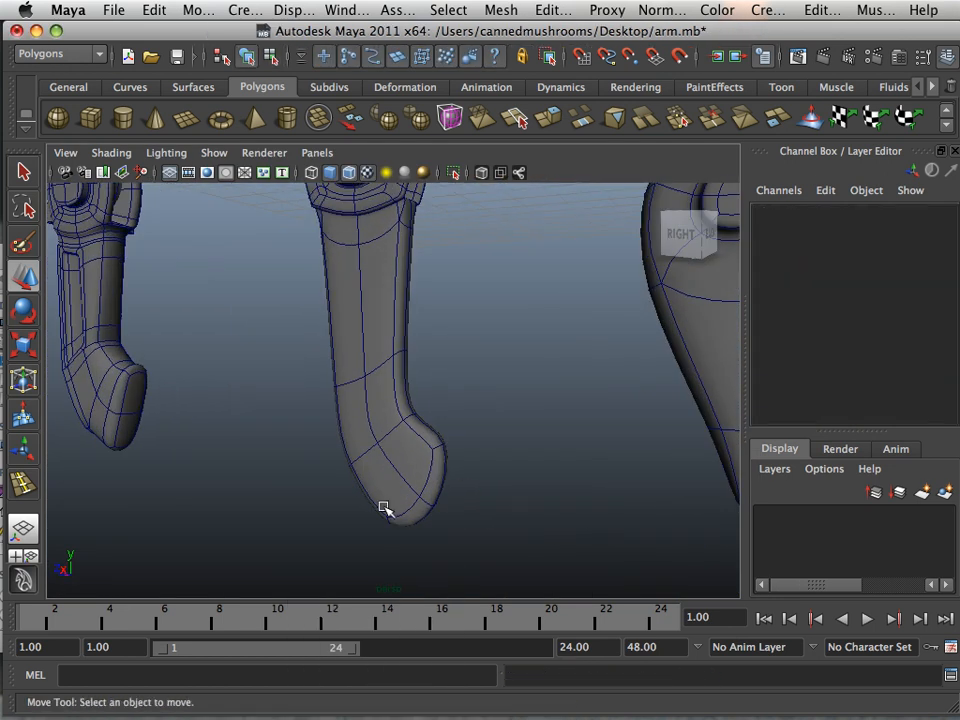
# In the side view, pull the tip's lower outer vertices inward and slightly up, then pull its upper outer corner vertices inward.
pyautogui.press('space')
pyautogui.press('space')
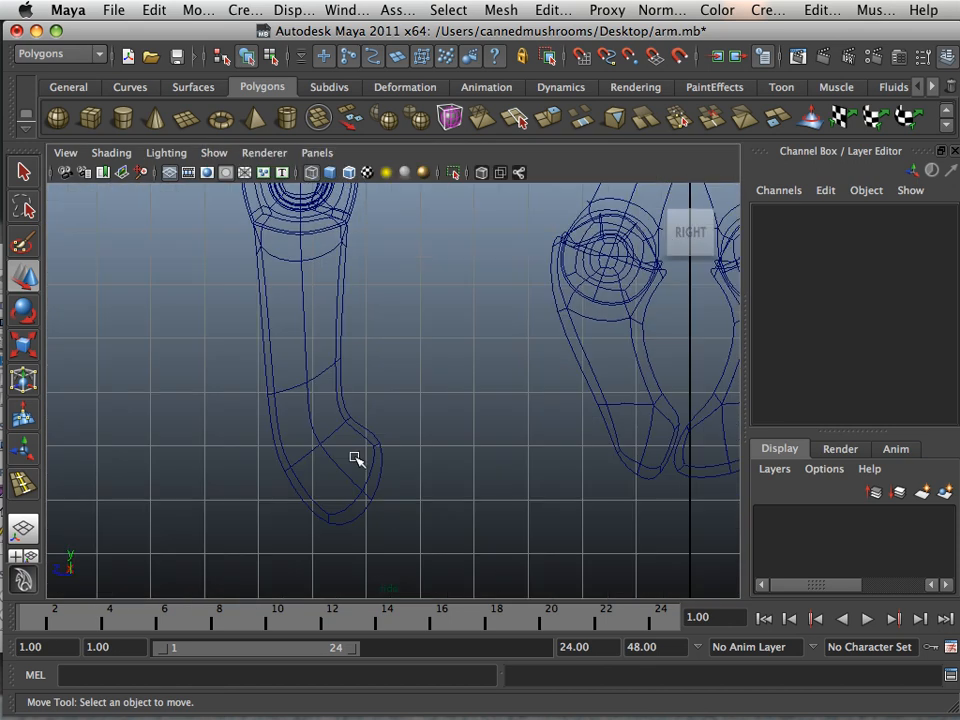
pyautogui.moveTo(369, 362); pyautogui.dragTo(298, 362, button='right')
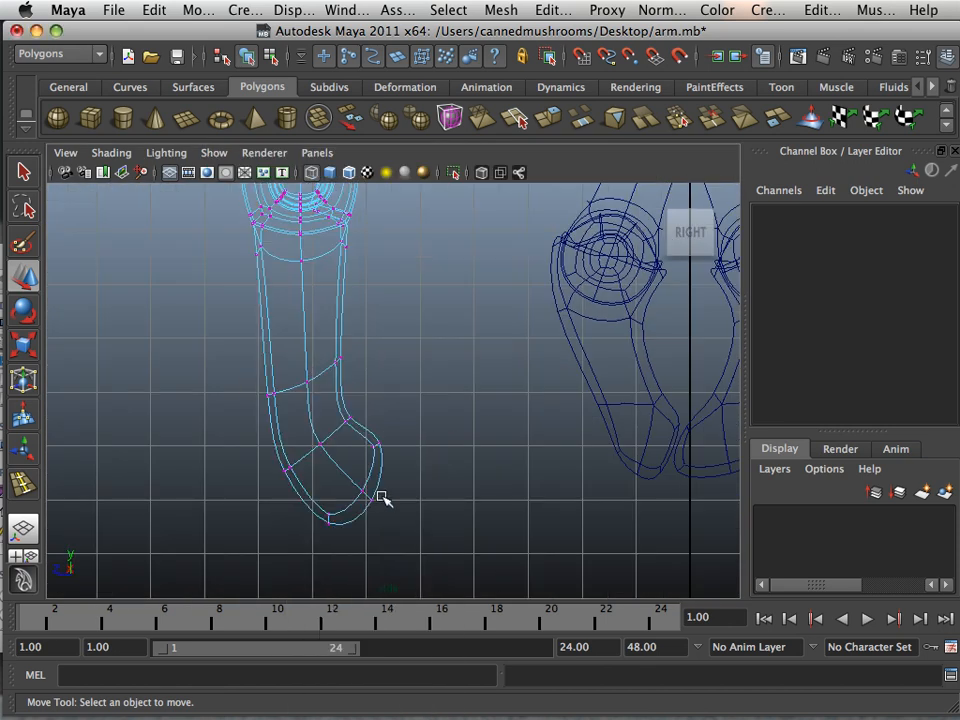
pyautogui.moveTo(381, 497)
pyautogui.mouseDown()
pyautogui.moveTo(357, 520)
pyautogui.moveTo(372, 503)
pyautogui.mouseUp()
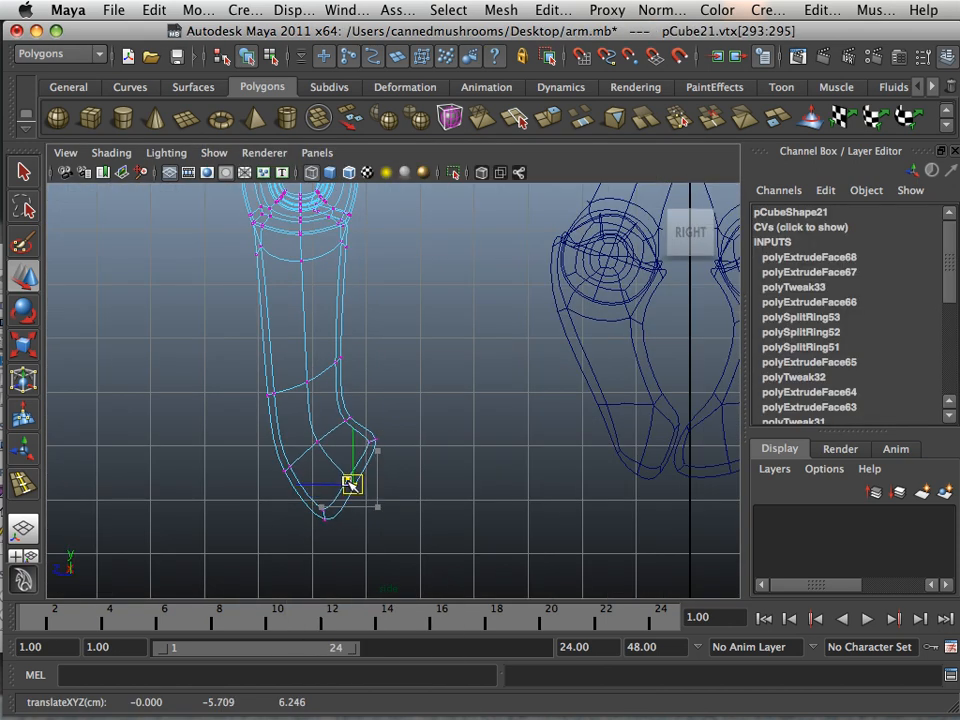
pyautogui.scroll(3, 384, 495)
pyautogui.moveTo(382, 433); pyautogui.dragTo(349, 485)
pyautogui.click(387, 452)
pyautogui.moveTo(384, 438); pyautogui.dragTo(383, 435)
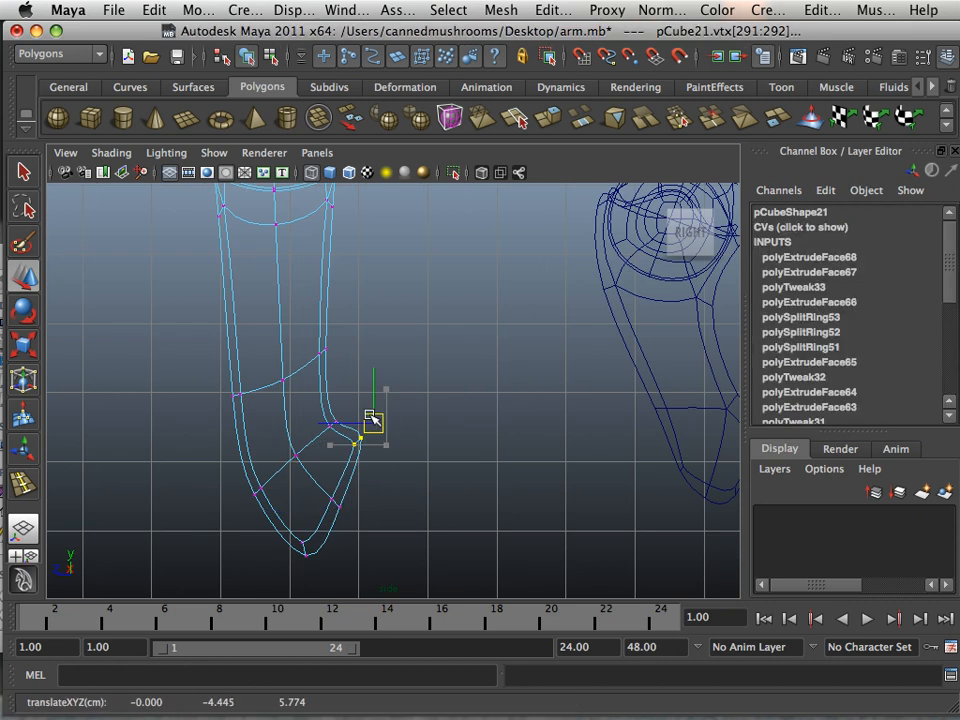
# Push the vertices midway along the tip's outer edge slightly outward and down, and lower the vertices of its point.
pyautogui.moveTo(360, 493)
pyautogui.mouseDown()
pyautogui.moveTo(328, 531)
pyautogui.moveTo(347, 509)
pyautogui.mouseUp()
pyautogui.moveTo(315, 554); pyautogui.dragTo(300, 588)
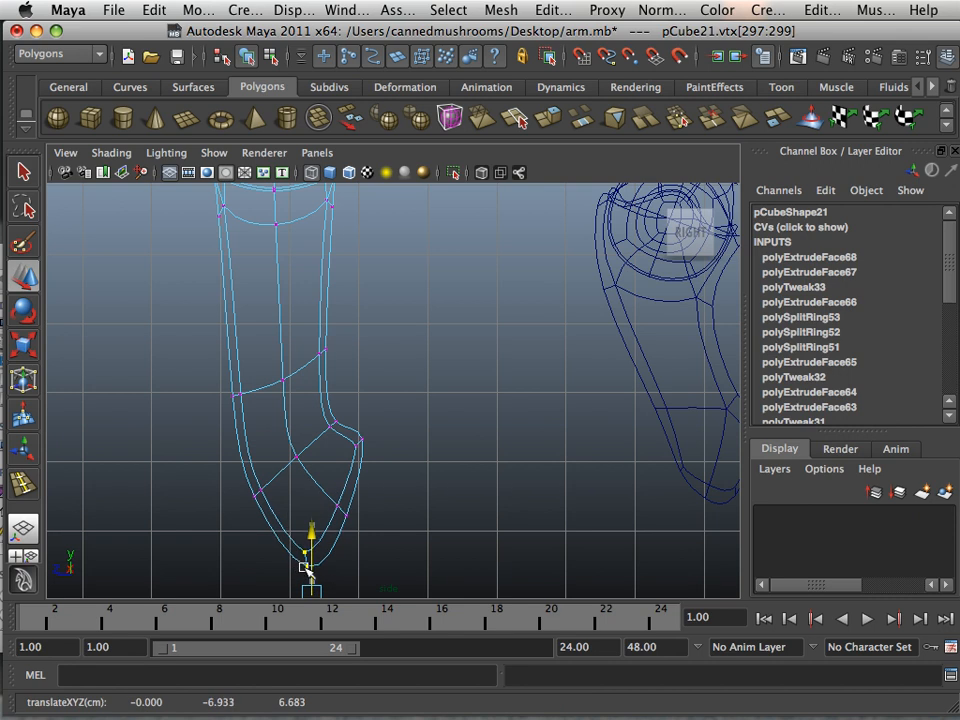
pyautogui.moveTo(232, 474); pyautogui.dragTo(251, 508)
pyautogui.click(252, 496)
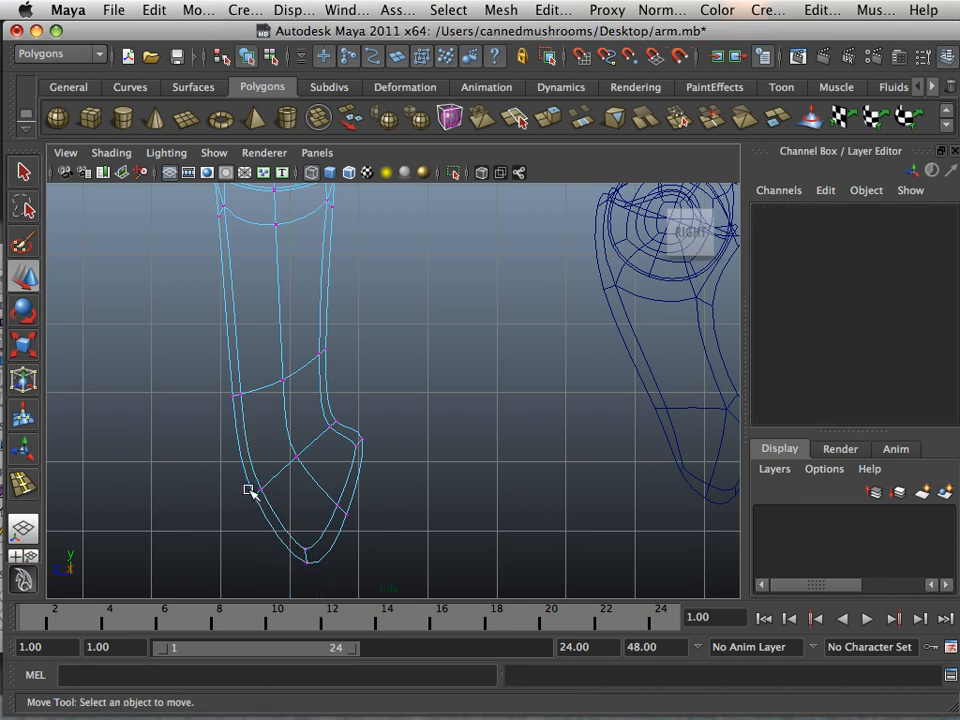
# Return the arm segment to object mode in the perspective view and inspect it from above.
pyautogui.press('space')
pyautogui.press('space')
pyautogui.keyDown('alt'); pyautogui.moveTo(446, 332); pyautogui.dragTo(199, 510); pyautogui.keyUp('alt')
pyautogui.keyDown('alt'); pyautogui.moveTo(199, 510); pyautogui.dragTo(283, 531, button='middle'); pyautogui.keyUp('alt')
pyautogui.keyDown('alt'); pyautogui.moveTo(283, 531); pyautogui.dragTo(218, 450); pyautogui.keyUp('alt')
pyautogui.moveTo(253, 364); pyautogui.dragTo(317, 336, button='right')
pyautogui.click(318, 342)
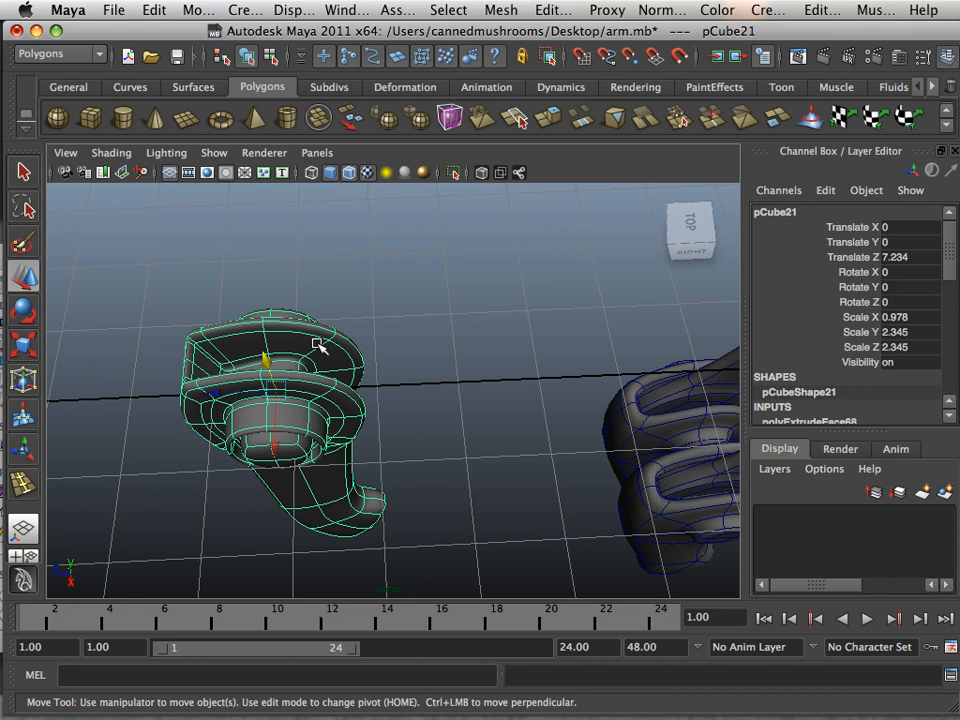
# Turn off the smooth preview and delete the edge loop running along the middle of the segment's narrow side with Delete Edge/Vertex.
pyautogui.press('1')
pyautogui.keyDown('alt'); pyautogui.moveTo(375, 439); pyautogui.dragTo(310, 490); pyautogui.keyUp('alt')
pyautogui.keyDown('alt'); pyautogui.moveTo(310, 490); pyautogui.dragTo(270, 470, button='right'); pyautogui.keyUp('alt')
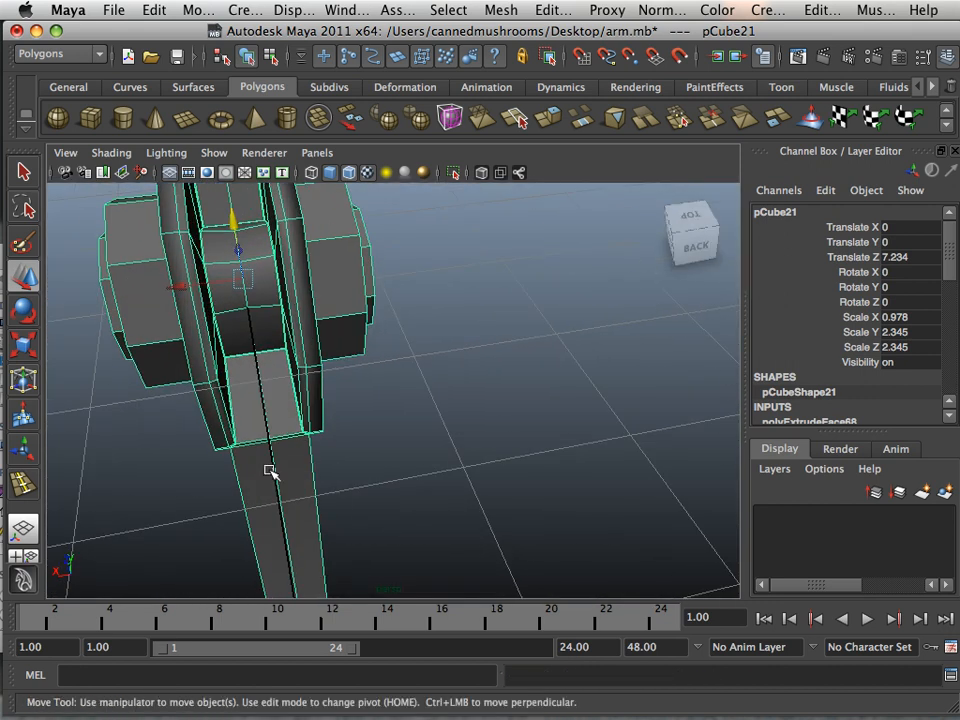
pyautogui.keyDown('alt'); pyautogui.moveTo(270, 470); pyautogui.dragTo(285, 407); pyautogui.keyUp('alt')
pyautogui.moveTo(304, 363); pyautogui.dragTo(305, 395, button='right')
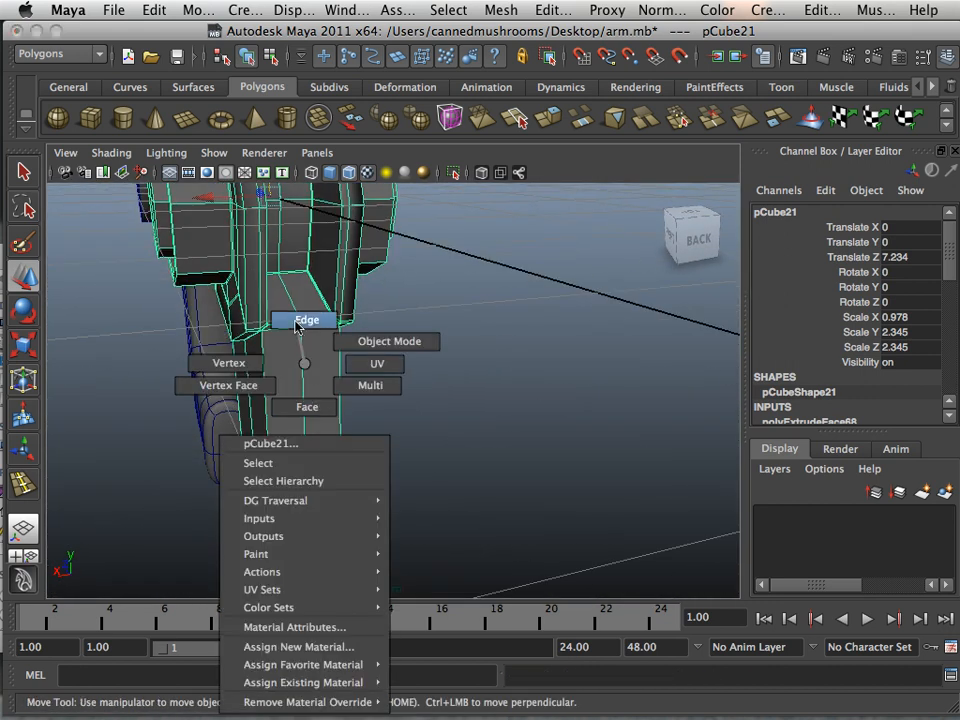
pyautogui.moveTo(296, 325); pyautogui.dragTo(302, 343, button='right')
pyautogui.click(301, 350)
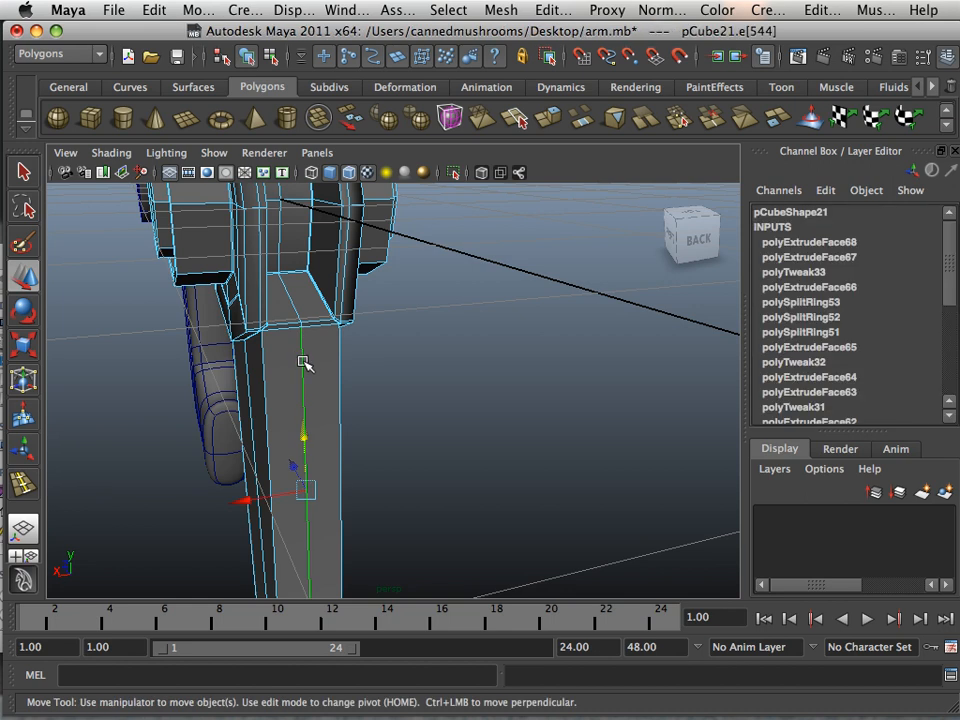
pyautogui.doubleClick(303, 362)
pyautogui.keyDown('alt'); pyautogui.moveTo(250, 400); pyautogui.dragTo(471, 437); pyautogui.keyUp('alt')
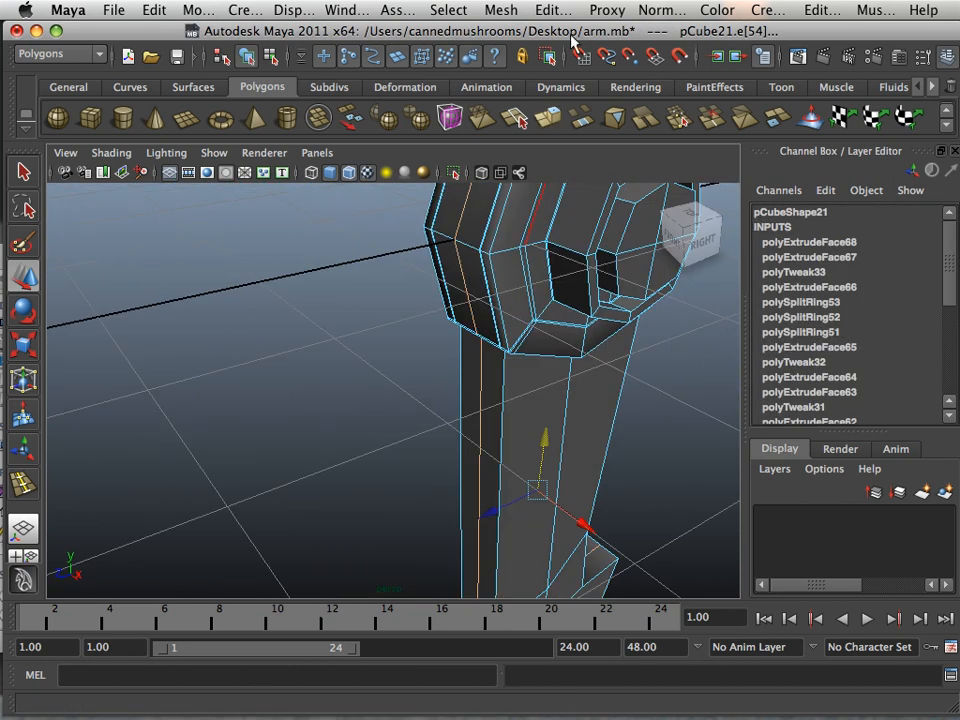
pyautogui.click(500, 10)
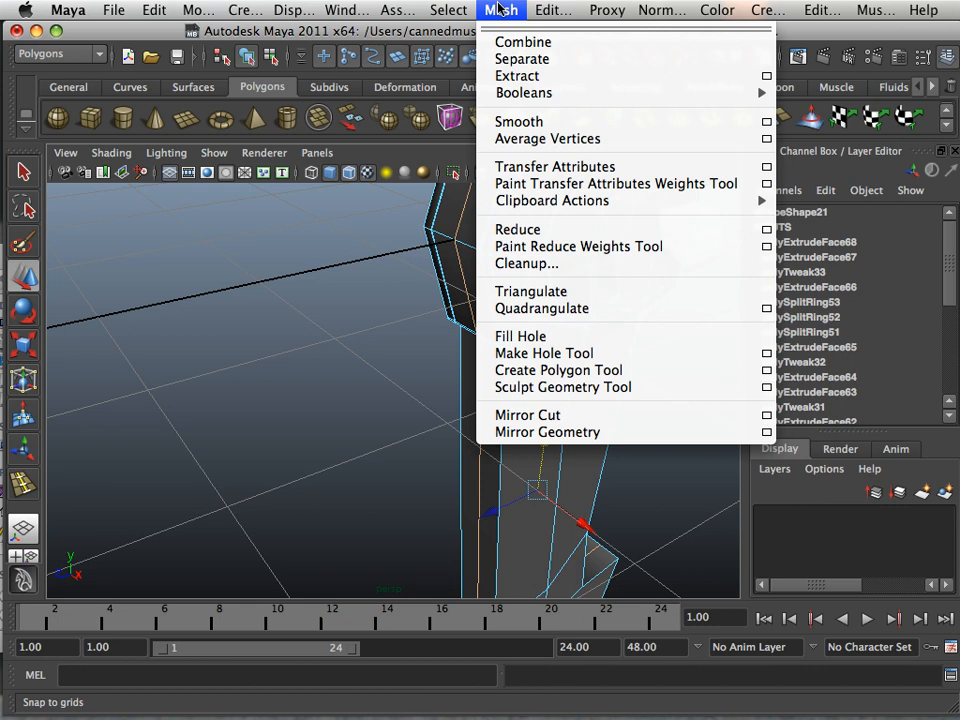
pyautogui.moveTo(553, 10)
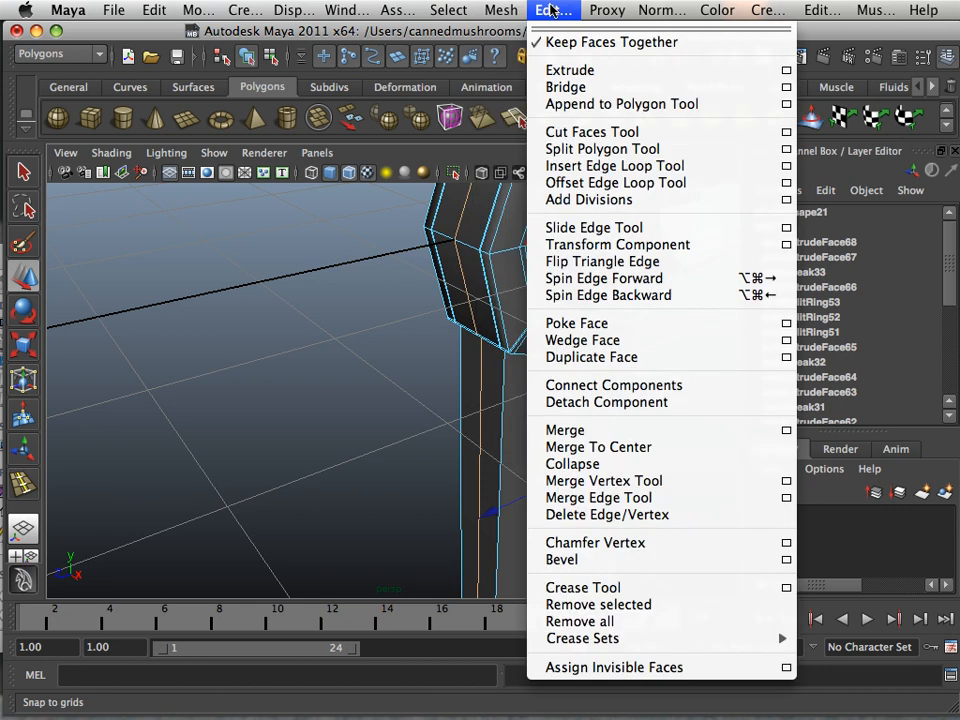
pyautogui.click(581, 514)
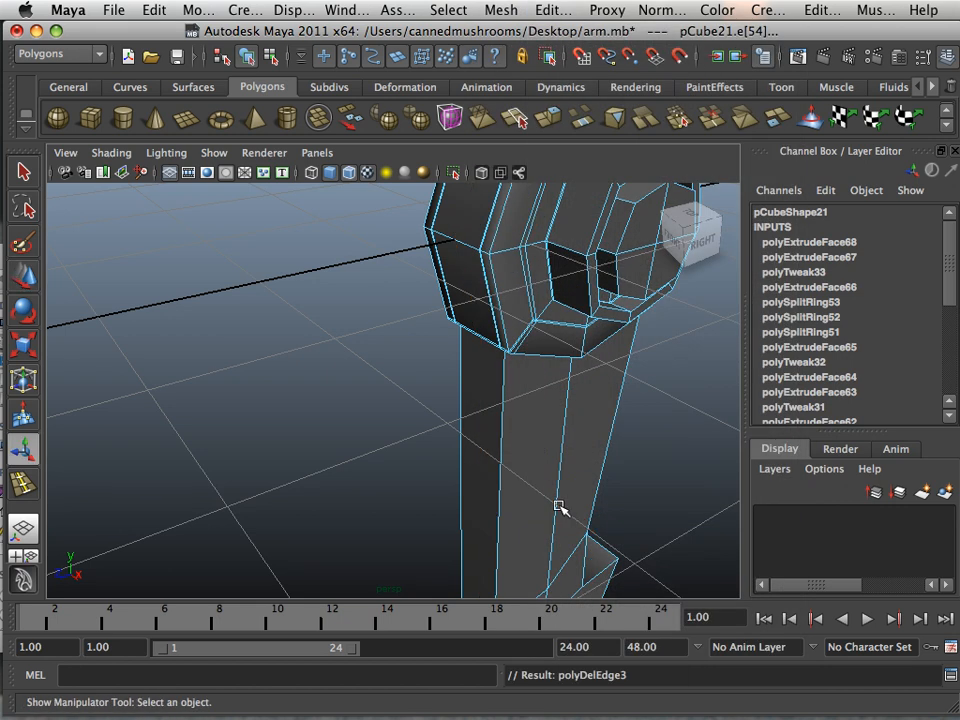
# Return the segment to object mode and inspect the claw tip with the smooth preview turned on.
pyautogui.keyDown('alt'); pyautogui.moveTo(422, 452); pyautogui.dragTo(305, 322); pyautogui.keyUp('alt')
pyautogui.moveTo(305, 322); pyautogui.dragTo(339, 313, button='right')
pyautogui.press('3')
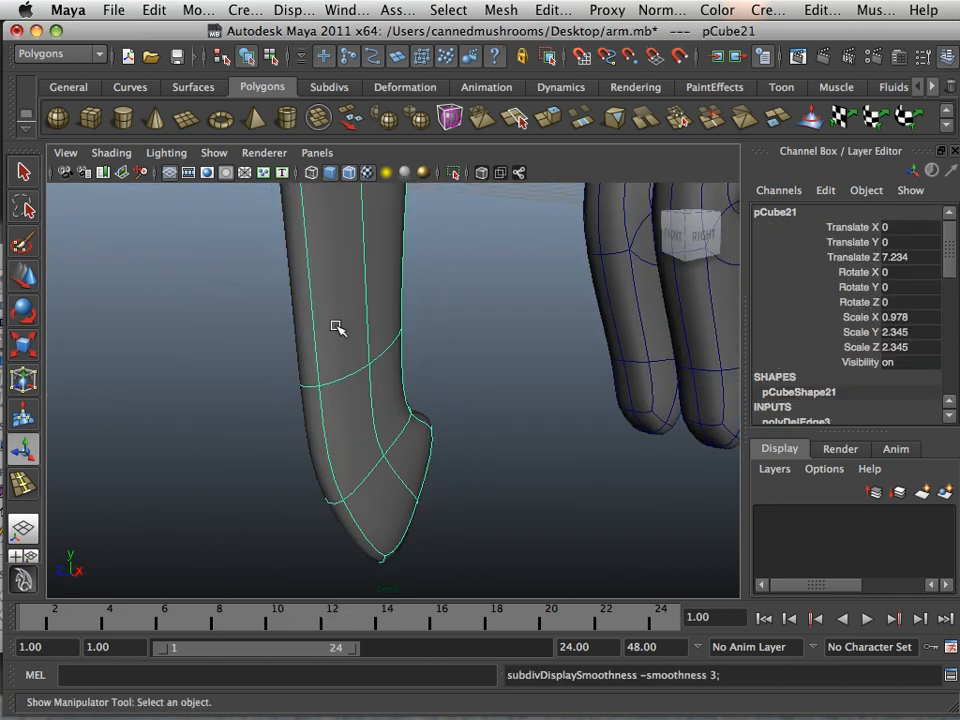
pyautogui.keyDown('alt'); pyautogui.moveTo(283, 437); pyautogui.dragTo(316, 455); pyautogui.keyUp('alt')
pyautogui.moveTo(328, 364); pyautogui.dragTo(343, 427, button='right')
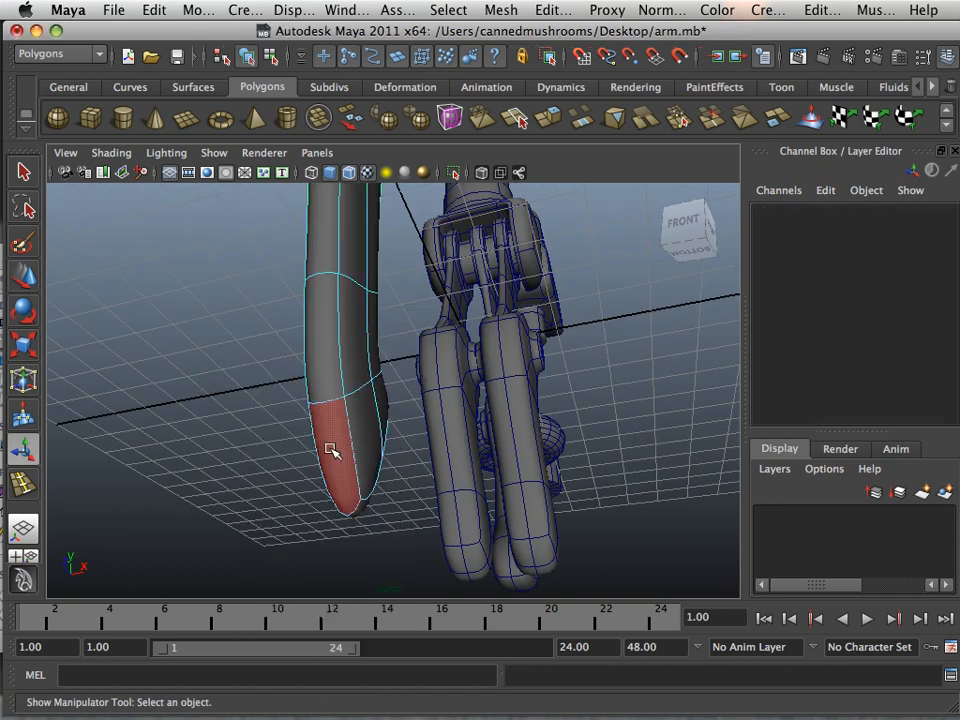
pyautogui.click(330, 450)
pyautogui.keyDown('shift'); pyautogui.click(323, 363); pyautogui.keyUp('shift')
pyautogui.keyDown('alt'); pyautogui.moveTo(352, 250); pyautogui.dragTo(321, 327); pyautogui.keyUp('alt')
# Insert an edge loop around the unsmoothed arm segment just below the upper joint.
pyautogui.press('1')
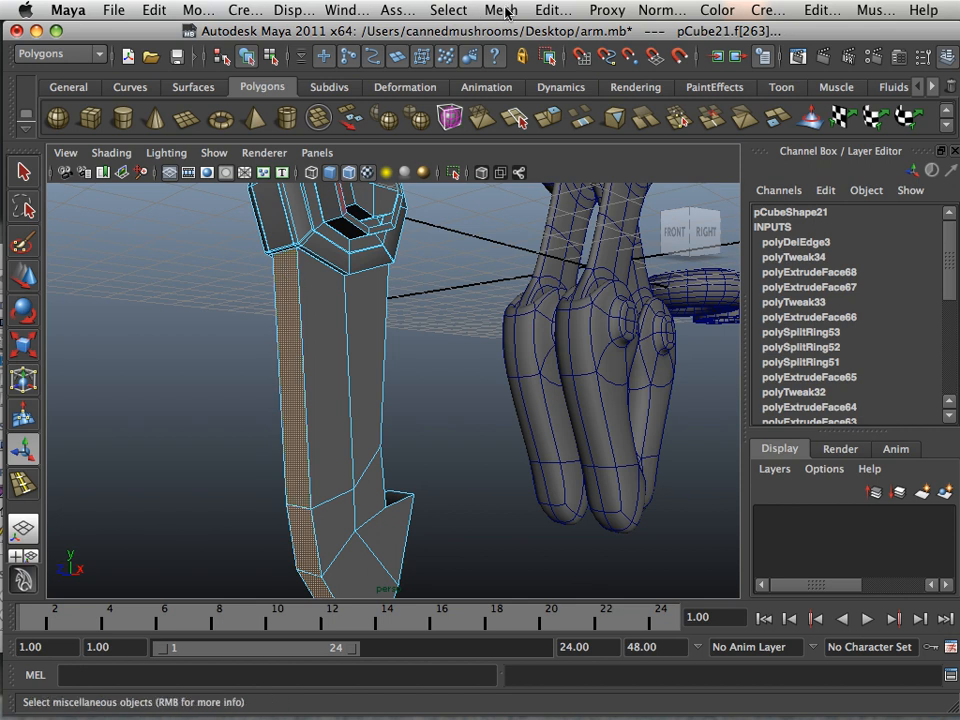
pyautogui.click(553, 10)
pyautogui.click(566, 166)
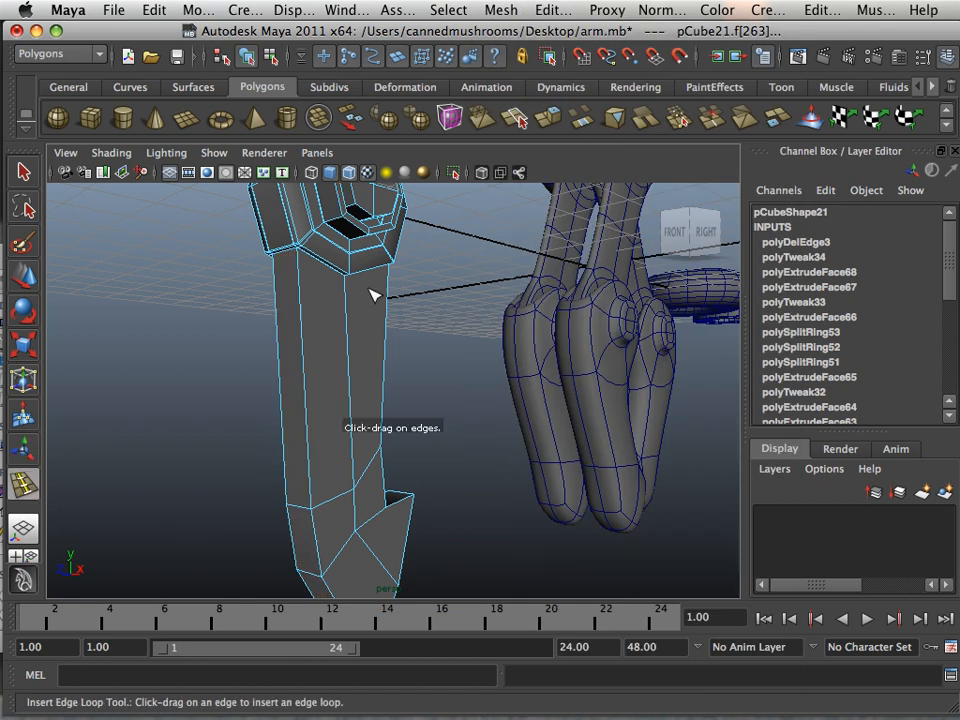
pyautogui.click(302, 268)
pyautogui.click(24, 276)
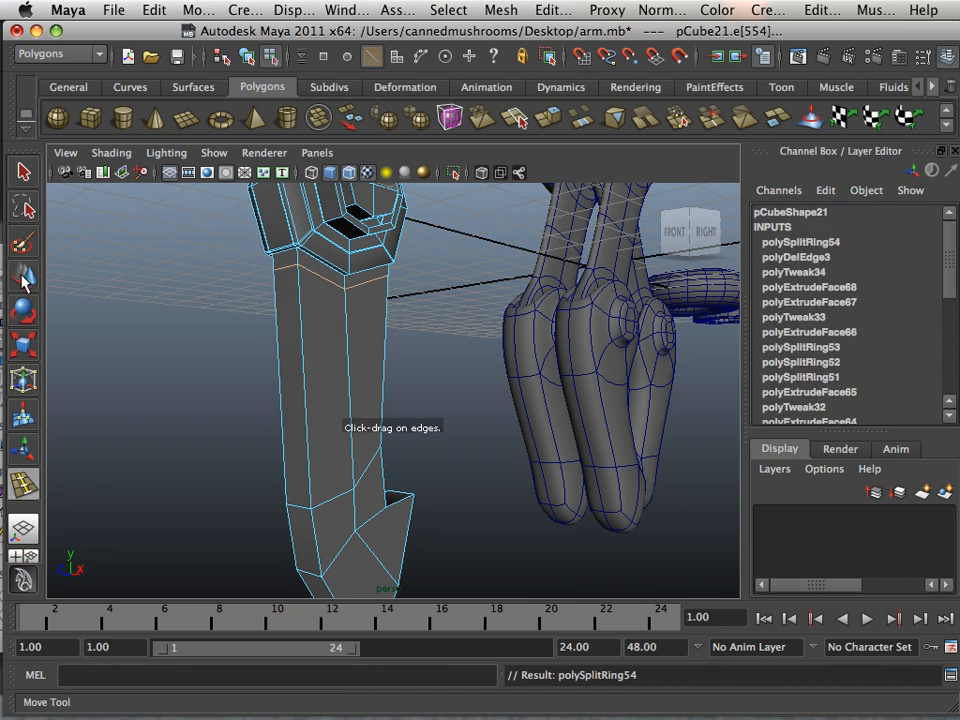
# Select the strip of front faces from the tip up to the new edge loop and extrude them.
pyautogui.keyDown('alt'); pyautogui.moveTo(150, 420); pyautogui.dragTo(319, 540); pyautogui.keyUp('alt')
pyautogui.moveTo(321, 362); pyautogui.dragTo(321, 408, button='right')
pyautogui.click(297, 518)
pyautogui.keyDown('shift'); pyautogui.click(290, 424); pyautogui.keyUp('shift')
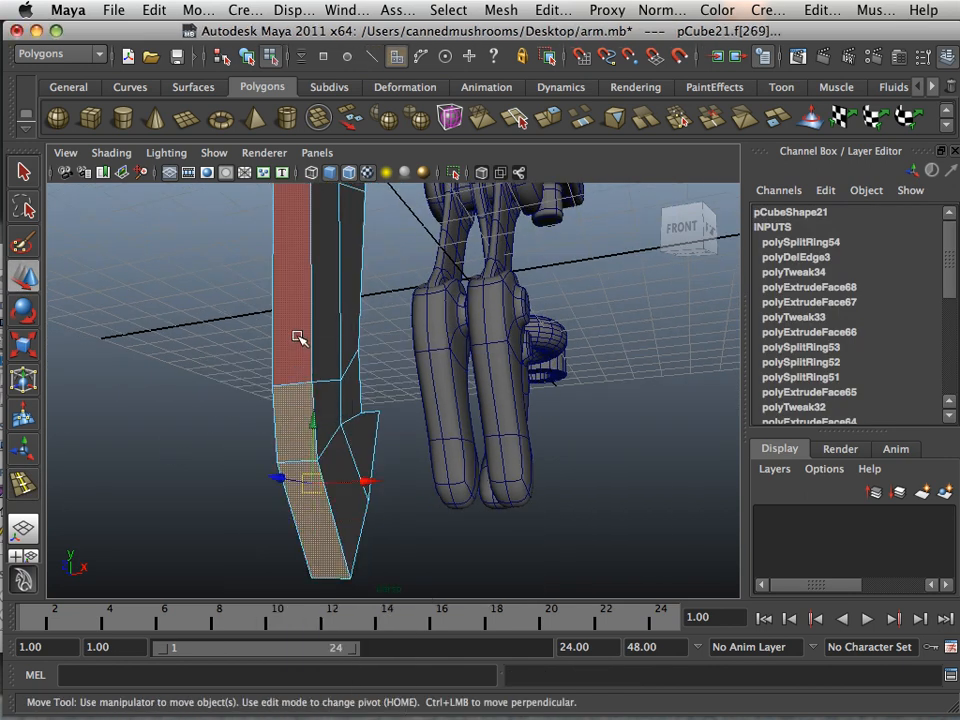
pyautogui.keyDown('shift'); pyautogui.click(298, 336); pyautogui.keyUp('shift')
pyautogui.keyDown('alt'); pyautogui.moveTo(358, 328); pyautogui.dragTo(362, 481, button='middle'); pyautogui.keyUp('alt')
pyautogui.keyDown('alt'); pyautogui.moveTo(362, 481); pyautogui.dragTo(350, 437); pyautogui.keyUp('alt')
pyautogui.press('3')
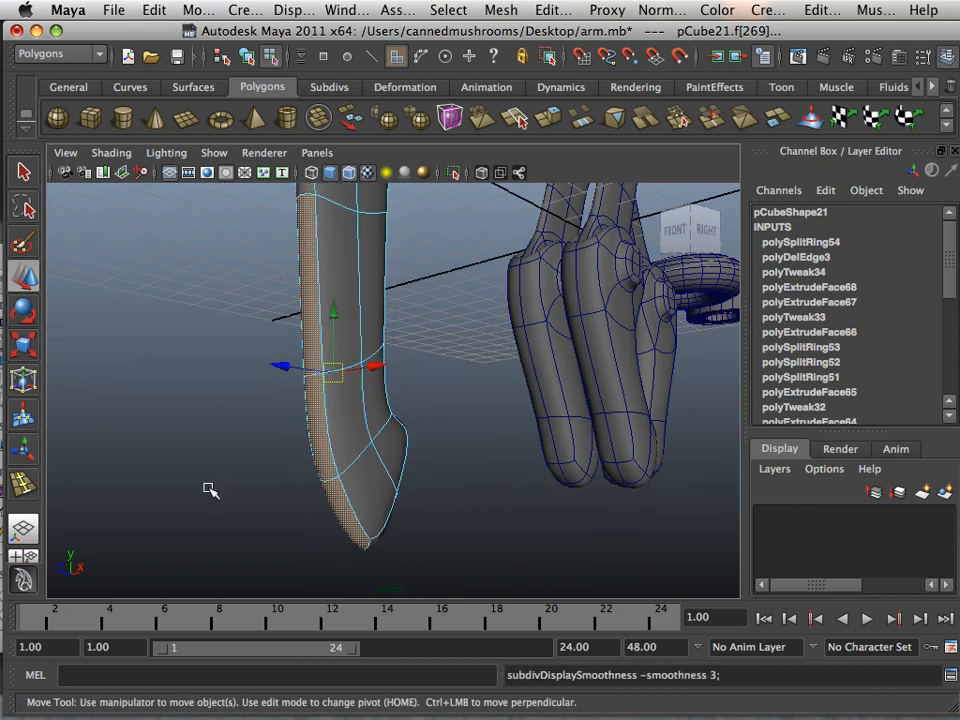
pyautogui.keyDown('alt'); pyautogui.moveTo(210, 490); pyautogui.dragTo(320, 470); pyautogui.keyUp('alt')
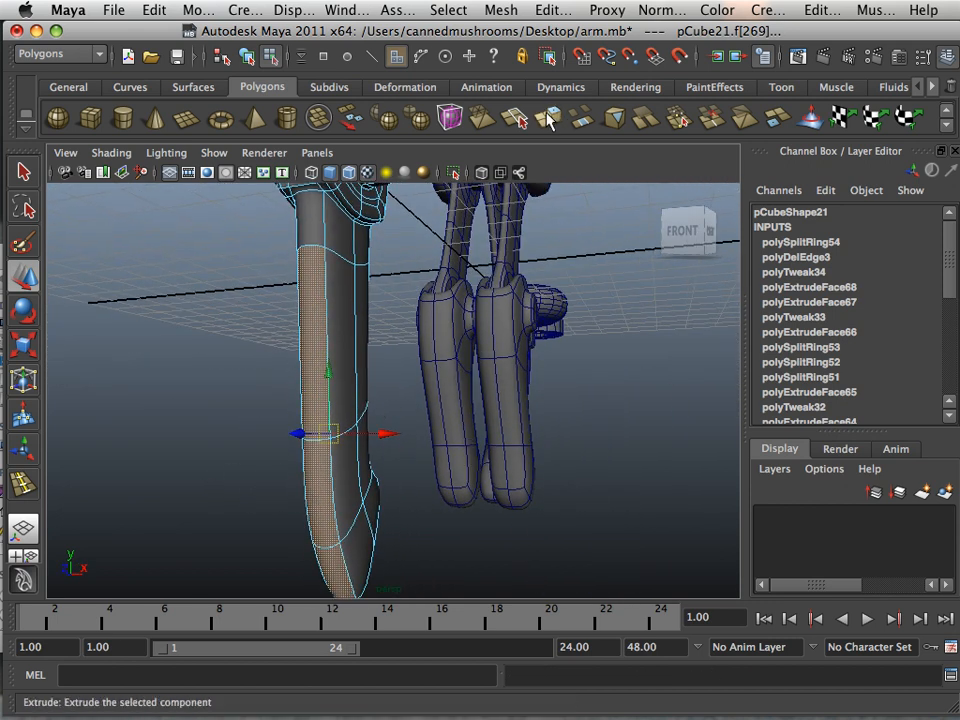
pyautogui.click(549, 124)
# Inspect the extruded strip, turn off the smooth preview and insert an edge loop just above the strip's upper end.
pyautogui.keyDown('alt'); pyautogui.moveTo(430, 452); pyautogui.dragTo(300, 466); pyautogui.keyUp('alt')
pyautogui.keyDown('alt'); pyautogui.moveTo(300, 466); pyautogui.dragTo(275, 354, button='middle'); pyautogui.keyUp('alt')
pyautogui.keyDown('alt'); pyautogui.moveTo(275, 354); pyautogui.dragTo(343, 392); pyautogui.keyUp('alt')
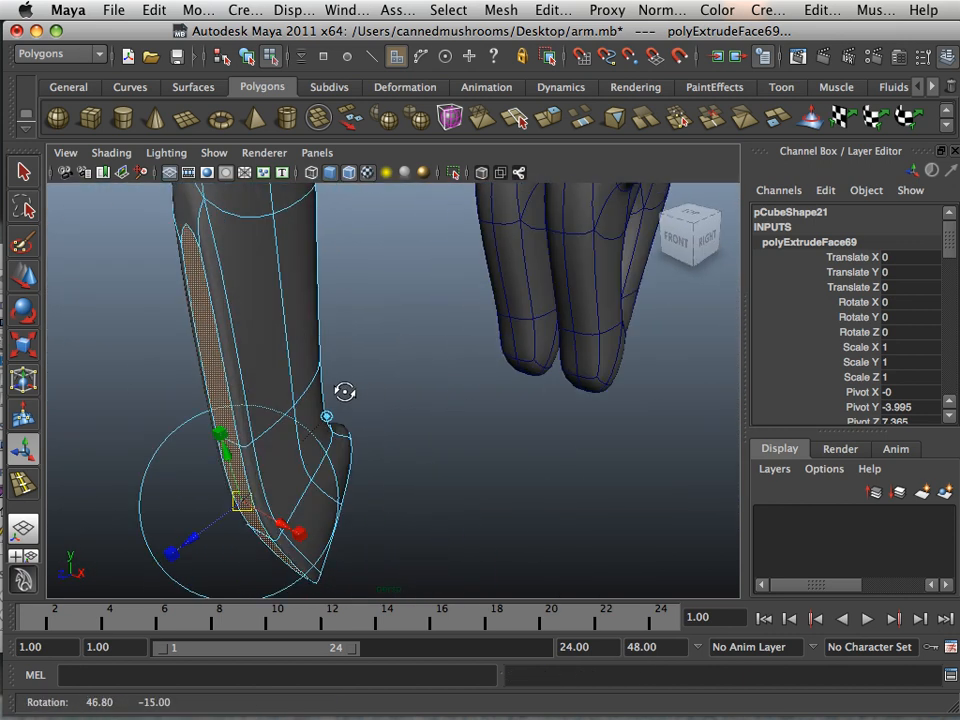
pyautogui.keyDown('alt'); pyautogui.moveTo(343, 392); pyautogui.dragTo(356, 388, button='right'); pyautogui.keyUp('alt')
pyautogui.moveTo(356, 388)
pyautogui.keyDown('alt'); pyautogui.mouseDown()
pyautogui.moveTo(395, 429)
pyautogui.moveTo(364, 414)
pyautogui.moveTo(370, 395)
pyautogui.mouseUp(); pyautogui.keyUp('alt')
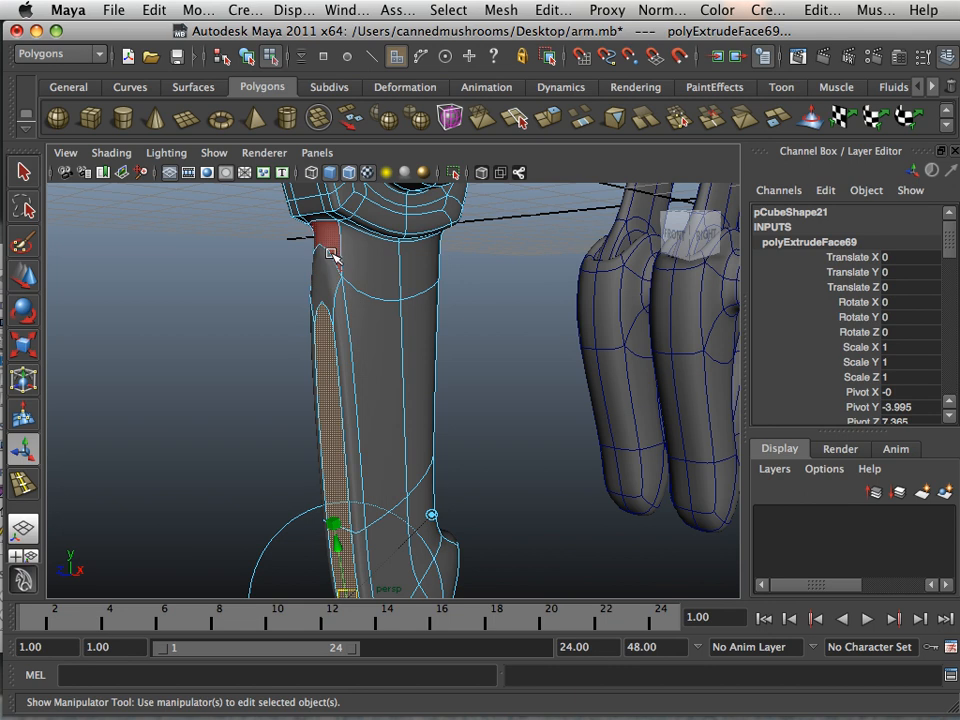
pyautogui.press('1')
pyautogui.click(517, 14)
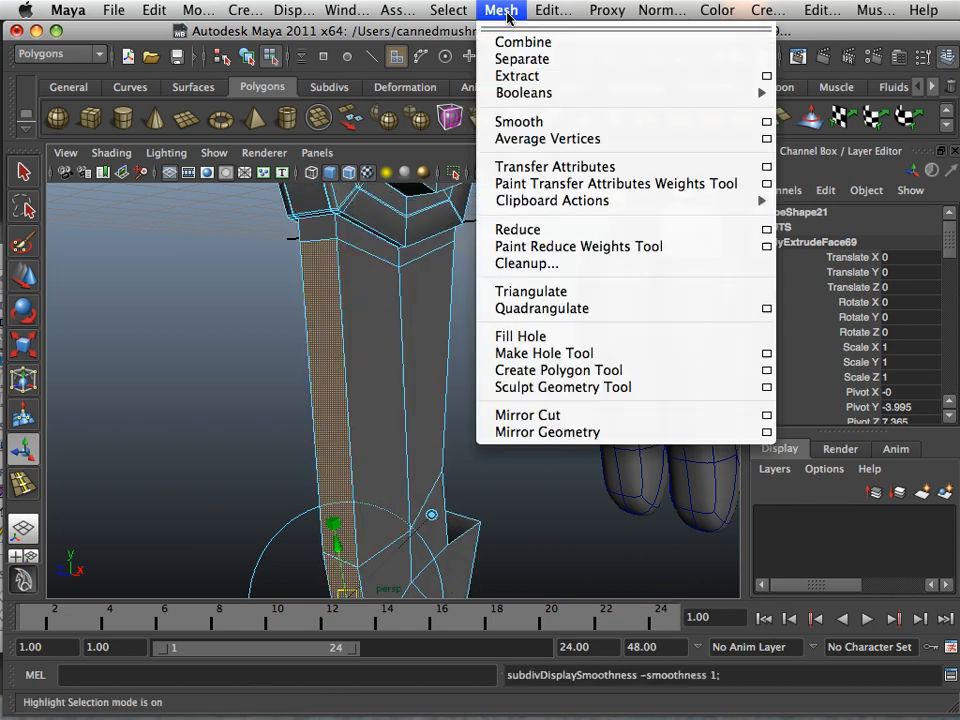
pyautogui.moveTo(533, 14)
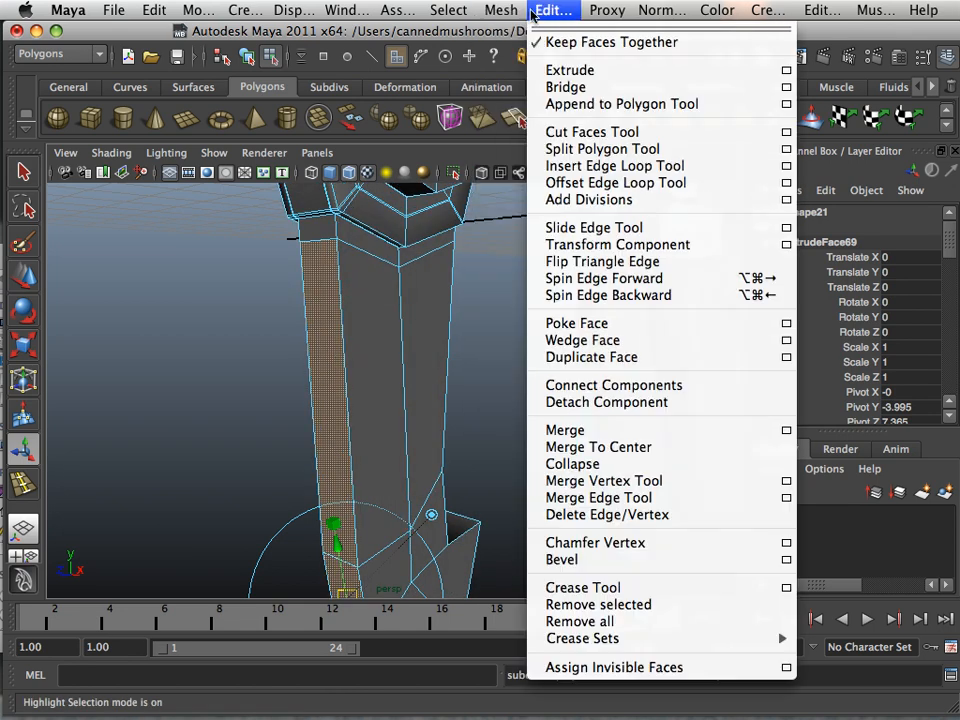
pyautogui.click(604, 167)
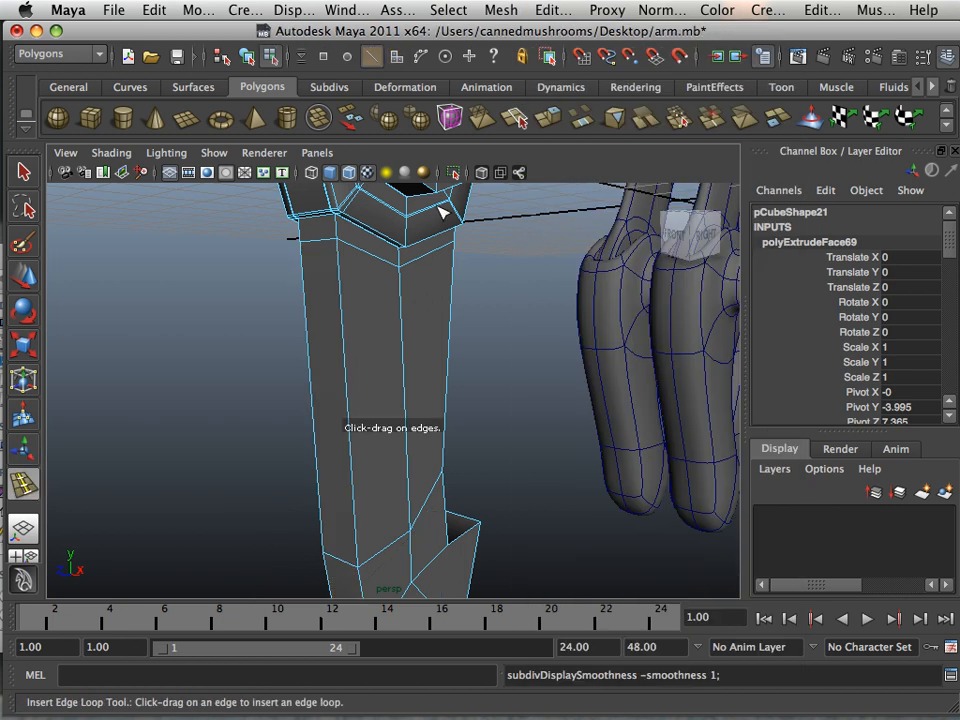
pyautogui.click(340, 237)
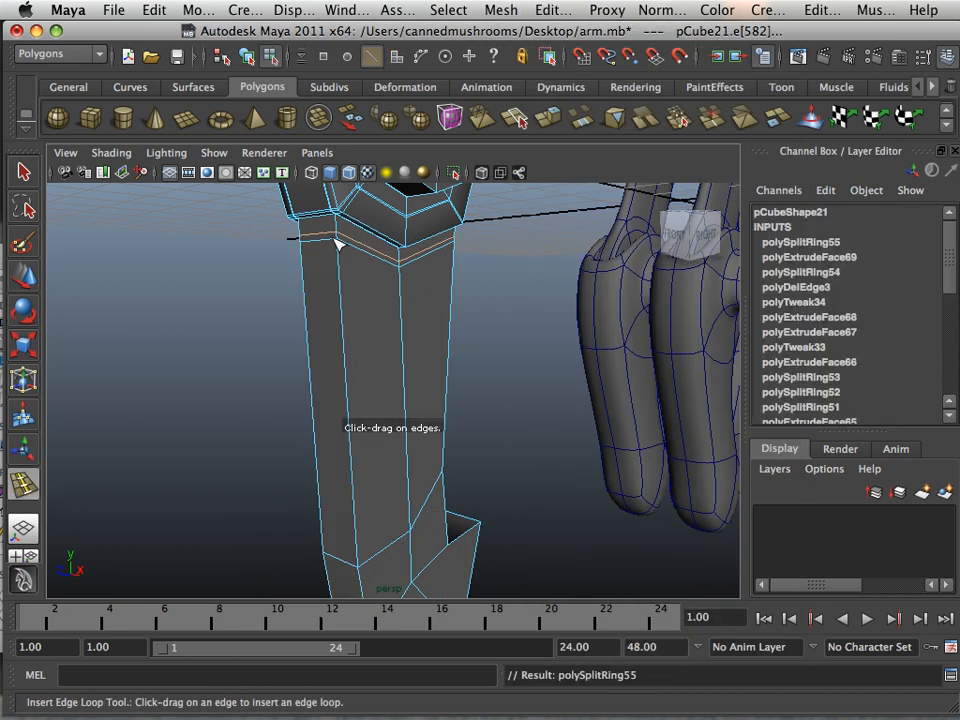
# Insert another edge loop just below the strip's upper end and check the segment in smooth preview.
pyautogui.press('3')
pyautogui.click(296, 364)
pyautogui.keyDown('alt'); pyautogui.moveTo(296, 364); pyautogui.dragTo(357, 339); pyautogui.keyUp('alt')
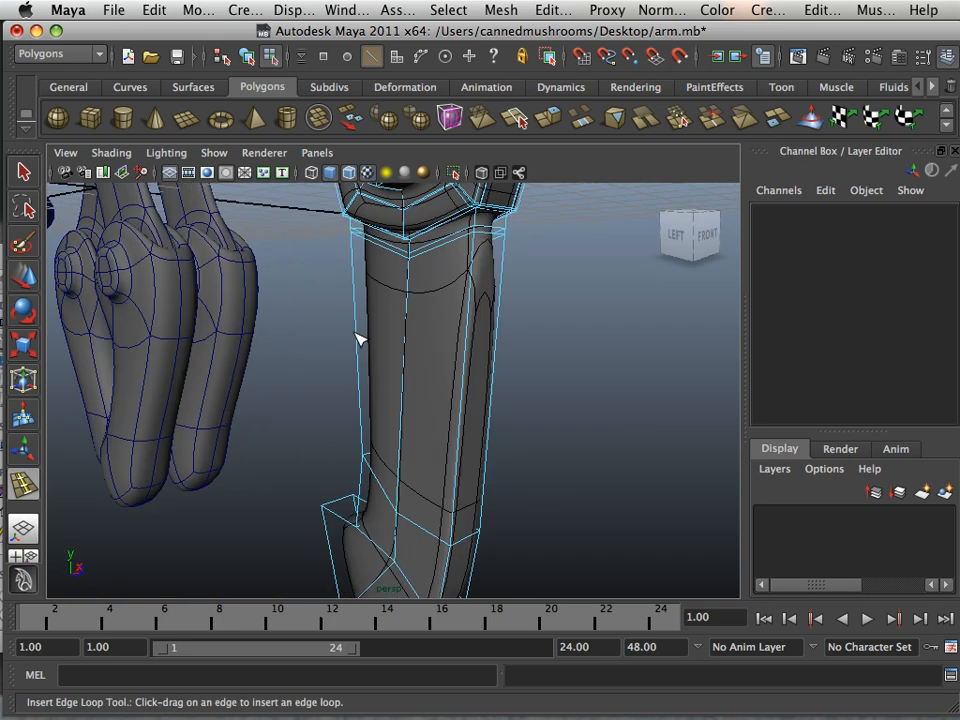
pyautogui.press('z')
pyautogui.press('1')
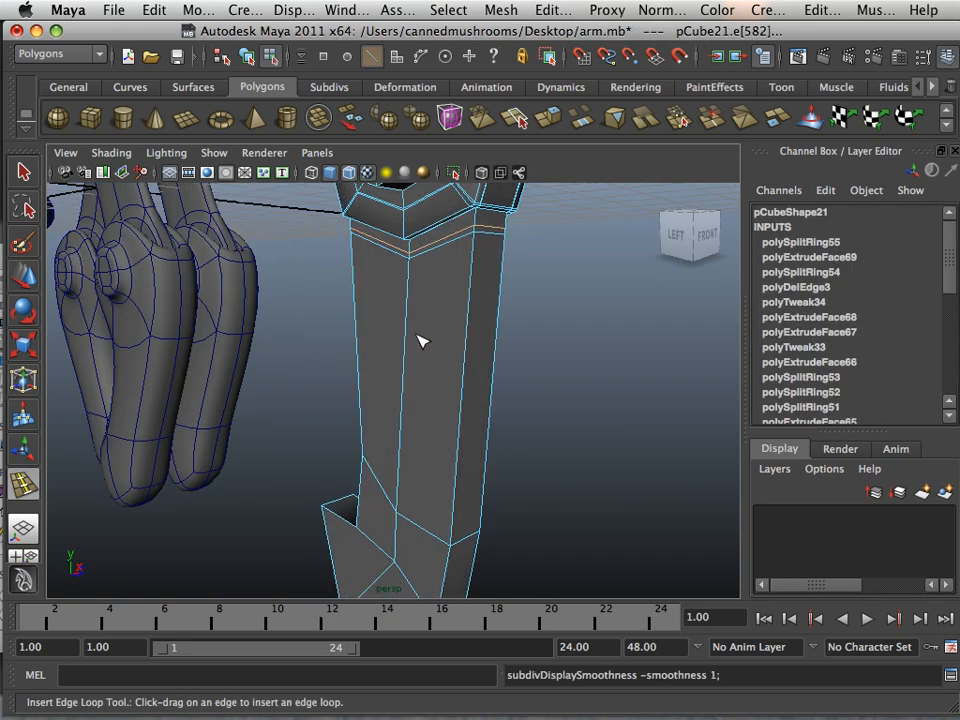
pyautogui.click(478, 247)
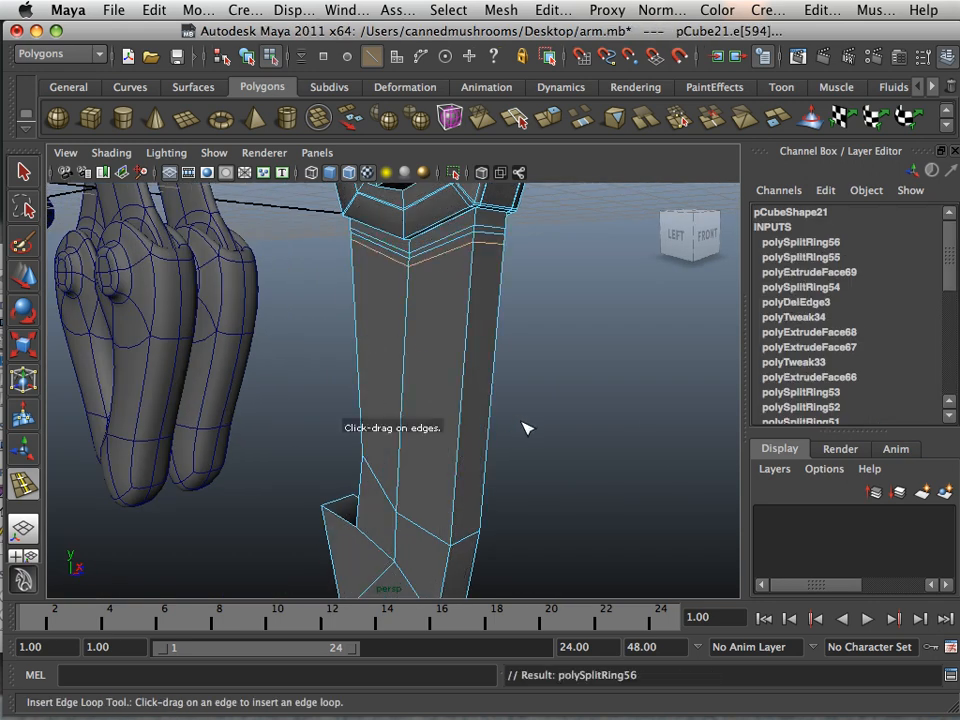
pyautogui.keyDown('alt'); pyautogui.moveTo(527, 428); pyautogui.dragTo(320, 403); pyautogui.keyUp('alt')
pyautogui.press('3')
pyautogui.keyDown('alt'); pyautogui.moveTo(396, 410); pyautogui.dragTo(300, 415); pyautogui.keyUp('alt')
# Select the upper edge of the extruded front strip and move it outward, away from the arm.
pyautogui.click(24, 275)
pyautogui.keyDown('alt'); pyautogui.moveTo(140, 320); pyautogui.dragTo(422, 339); pyautogui.keyUp('alt')
pyautogui.keyDown('alt'); pyautogui.moveTo(422, 339); pyautogui.dragTo(339, 396, button='right'); pyautogui.keyUp('alt')
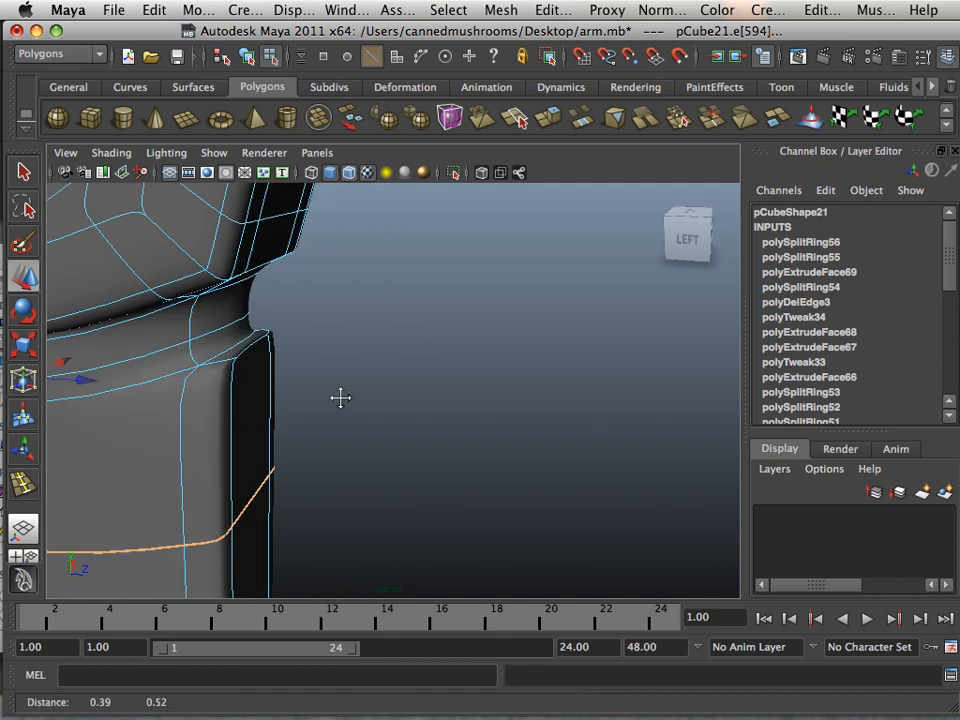
pyautogui.keyDown('alt'); pyautogui.moveTo(339, 396); pyautogui.dragTo(262, 371); pyautogui.keyUp('alt')
pyautogui.moveTo(262, 371); pyautogui.dragTo(261, 320, button='right')
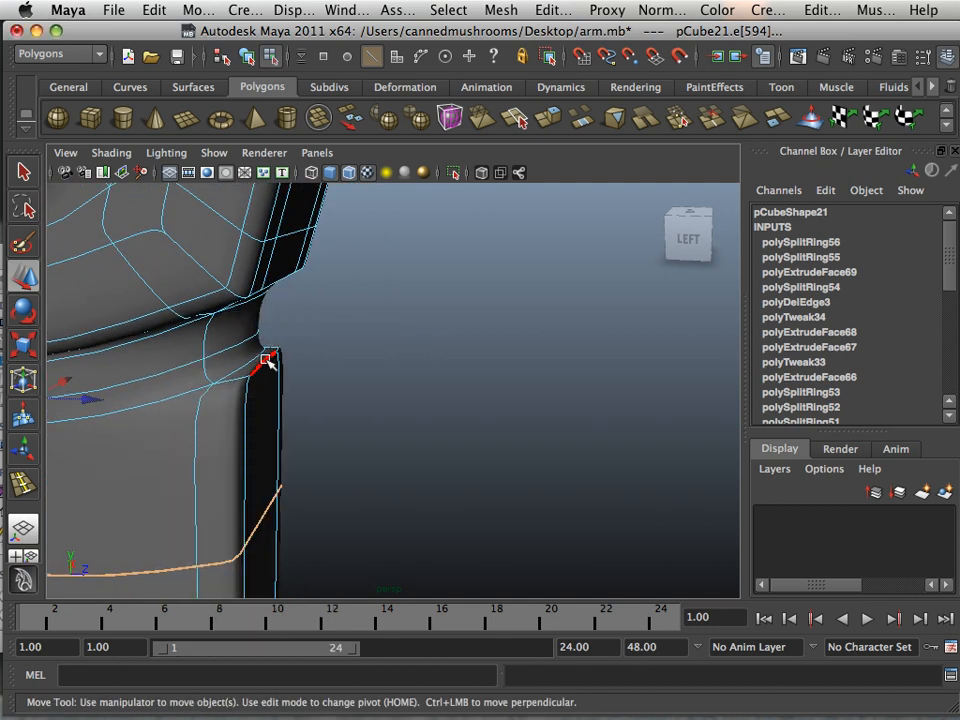
pyautogui.click(264, 364)
pyautogui.moveTo(322, 364); pyautogui.dragTo(452, 430)
pyautogui.keyDown('alt'); pyautogui.moveTo(452, 430); pyautogui.dragTo(364, 414, button='right'); pyautogui.keyUp('alt')
pyautogui.keyDown('alt'); pyautogui.moveTo(364, 414); pyautogui.dragTo(285, 356); pyautogui.keyUp('alt')
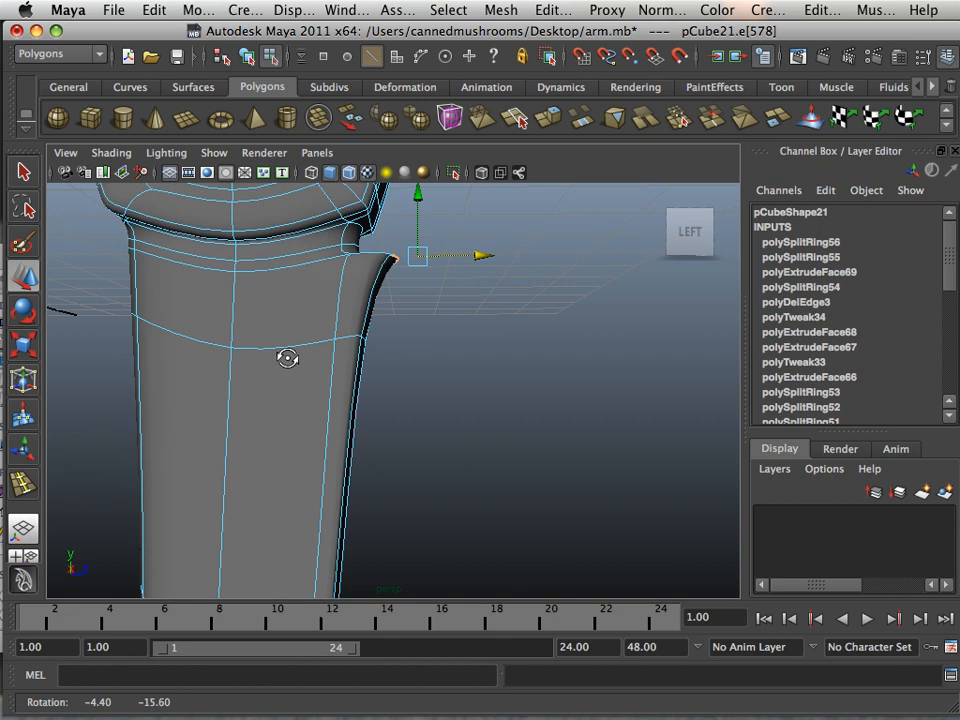
pyautogui.keyDown('alt'); pyautogui.moveTo(285, 356); pyautogui.dragTo(376, 393, button='middle'); pyautogui.keyUp('alt')
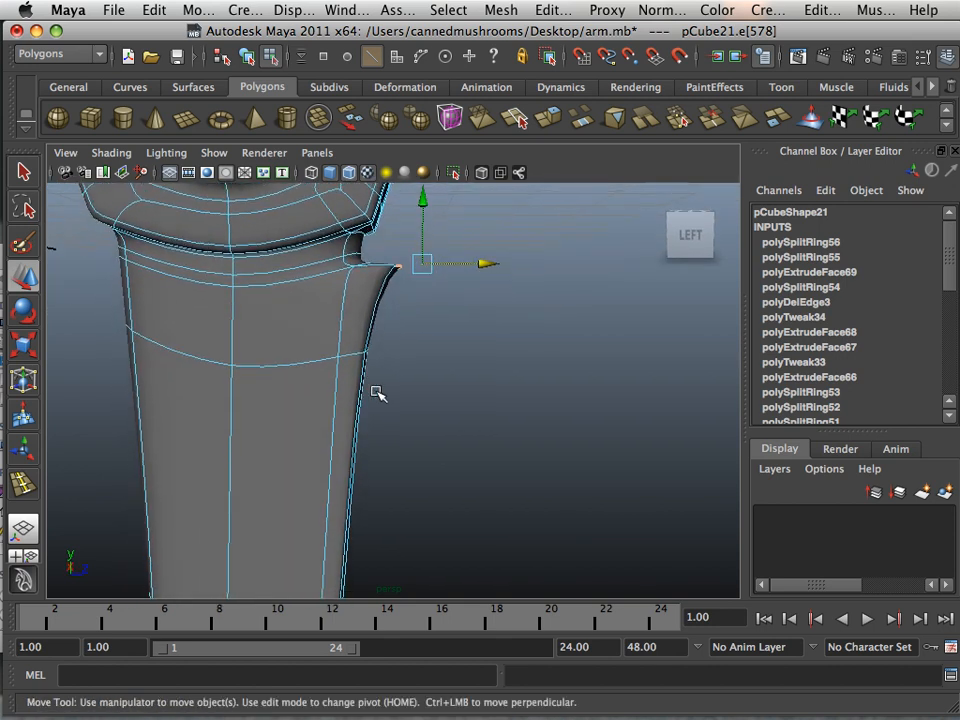
# Lower the front strip's upper edge slightly, and move the strip vertices on the edge loop below it outward, away from the arm.
pyautogui.moveTo(428, 203); pyautogui.dragTo(425, 210)
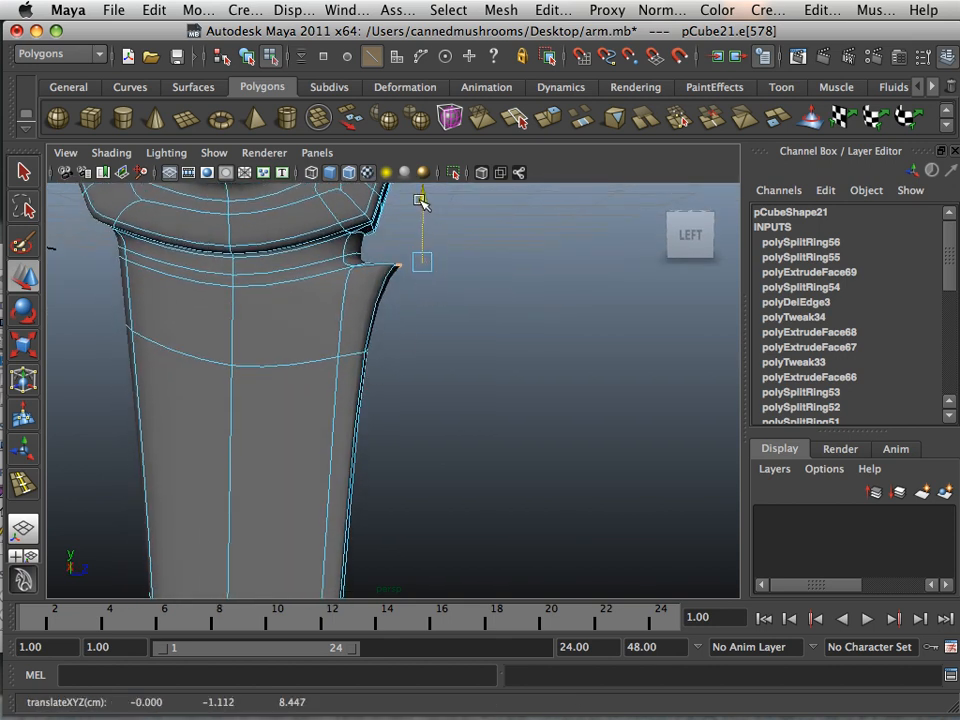
pyautogui.click(393, 305)
pyautogui.rightClick(372, 355)
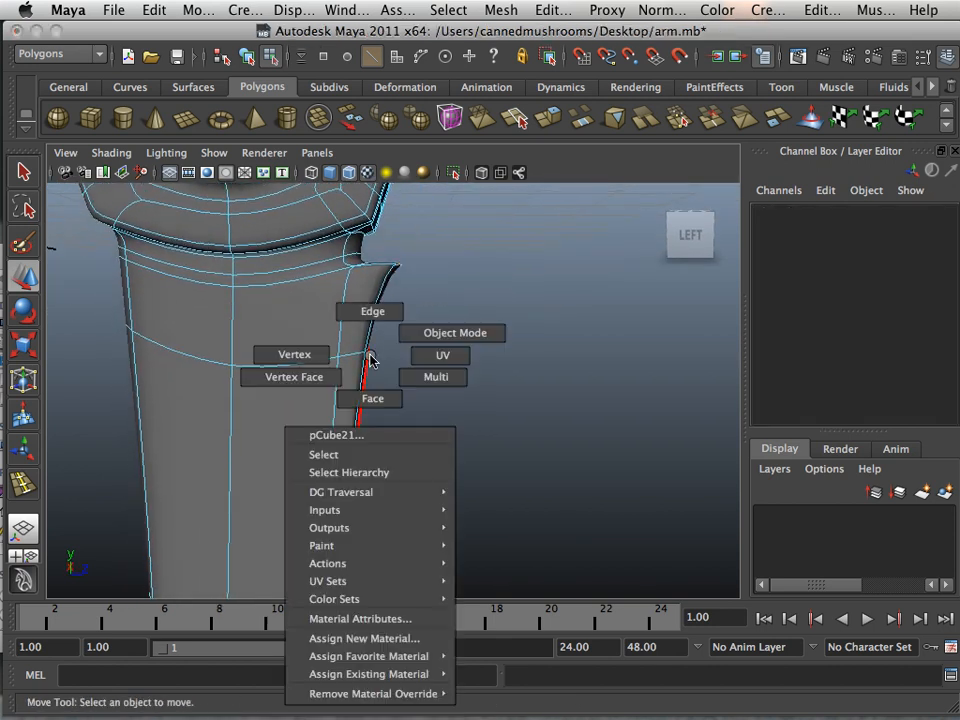
pyautogui.moveTo(306, 347); pyautogui.dragTo(304, 348, button='right')
pyautogui.moveTo(374, 341); pyautogui.dragTo(364, 361)
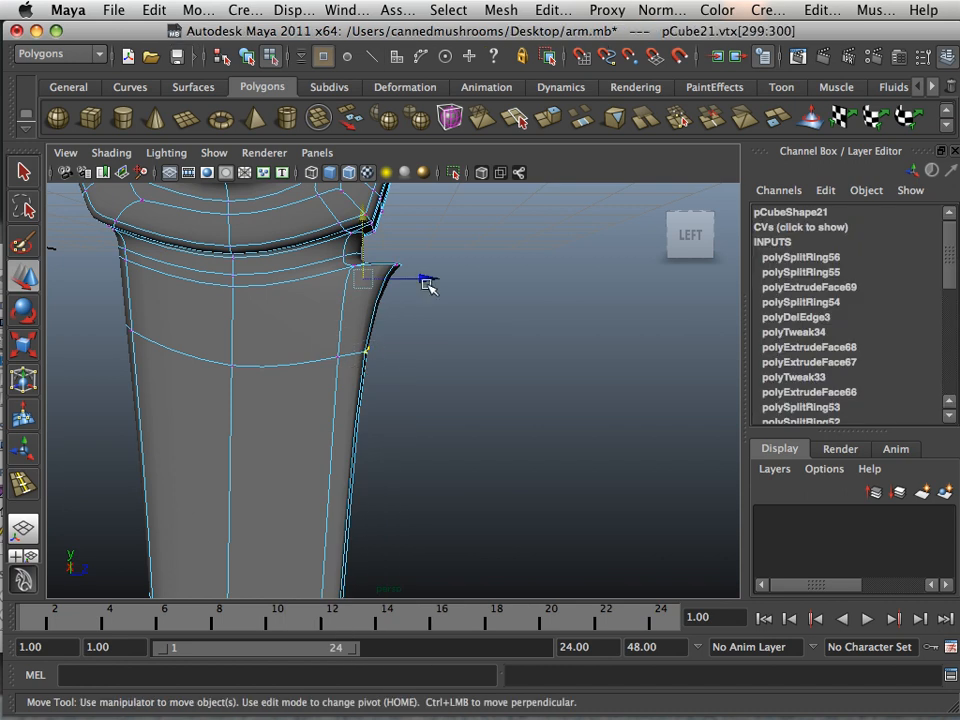
pyautogui.moveTo(425, 279); pyautogui.dragTo(462, 283)
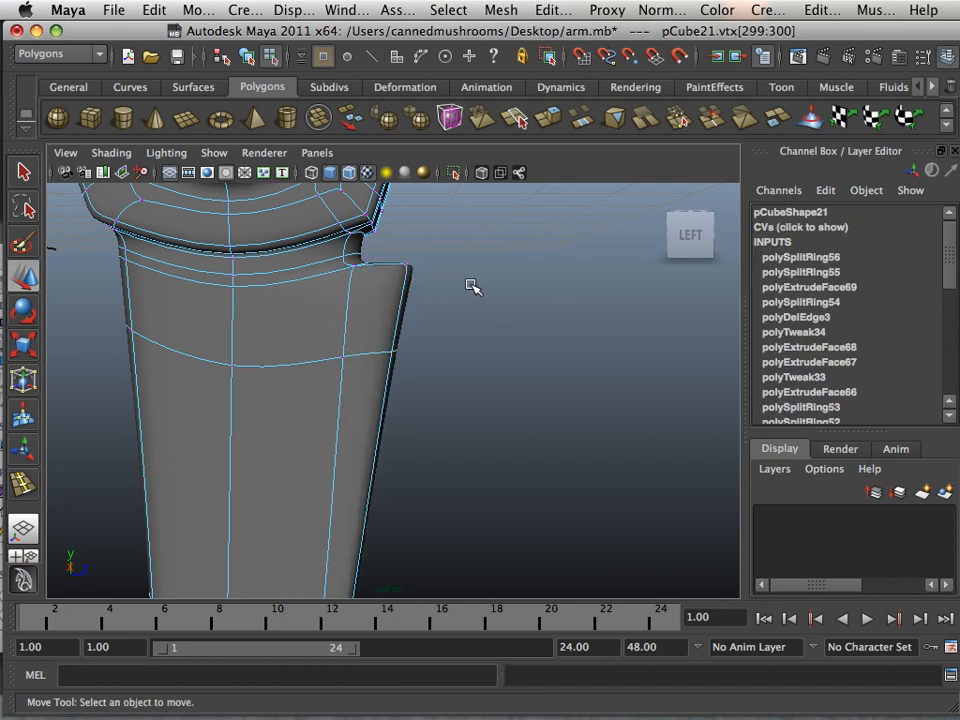
# Inspect the reshaped front strip and the whole claw segment from the front and both sides, comparing it with the neighbouring fingers.
pyautogui.keyDown('alt'); pyautogui.moveTo(430, 426); pyautogui.dragTo(456, 371, button='middle'); pyautogui.keyUp('alt')
pyautogui.keyDown('alt'); pyautogui.moveTo(456, 371); pyautogui.dragTo(360, 396); pyautogui.keyUp('alt')
pyautogui.keyDown('alt'); pyautogui.moveTo(360, 396); pyautogui.dragTo(240, 368, button='right'); pyautogui.keyUp('alt')
pyautogui.keyDown('alt'); pyautogui.moveTo(240, 368); pyautogui.dragTo(316, 362, button='middle'); pyautogui.keyUp('alt')
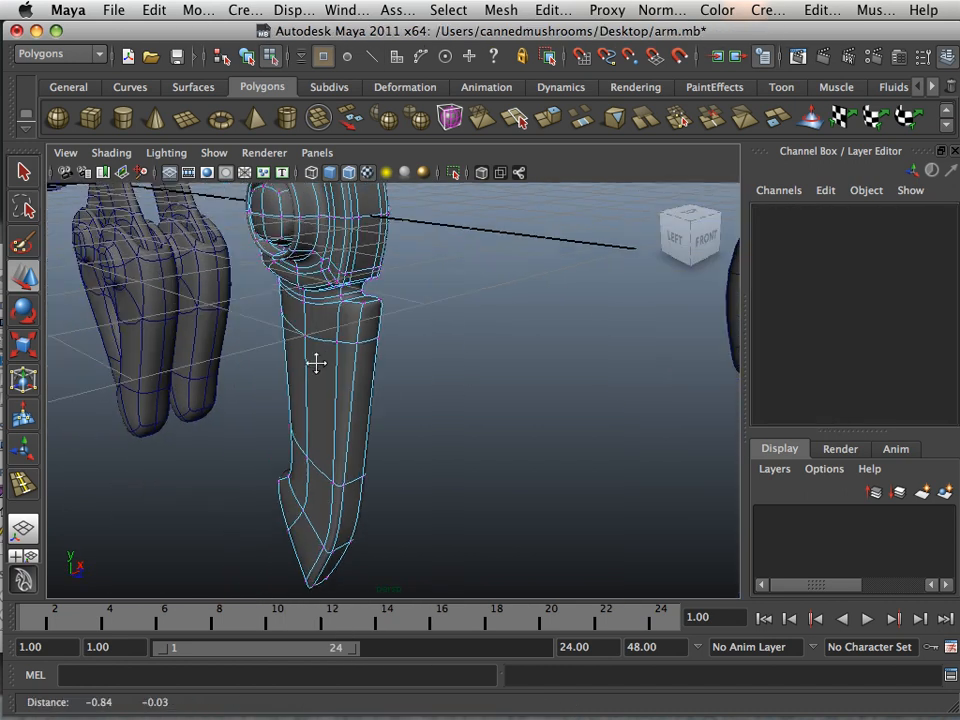
pyautogui.keyDown('alt'); pyautogui.moveTo(316, 364); pyautogui.dragTo(92, 364); pyautogui.keyUp('alt')
pyautogui.keyDown('alt'); pyautogui.moveTo(92, 364); pyautogui.dragTo(132, 364, button='right'); pyautogui.keyUp('alt')
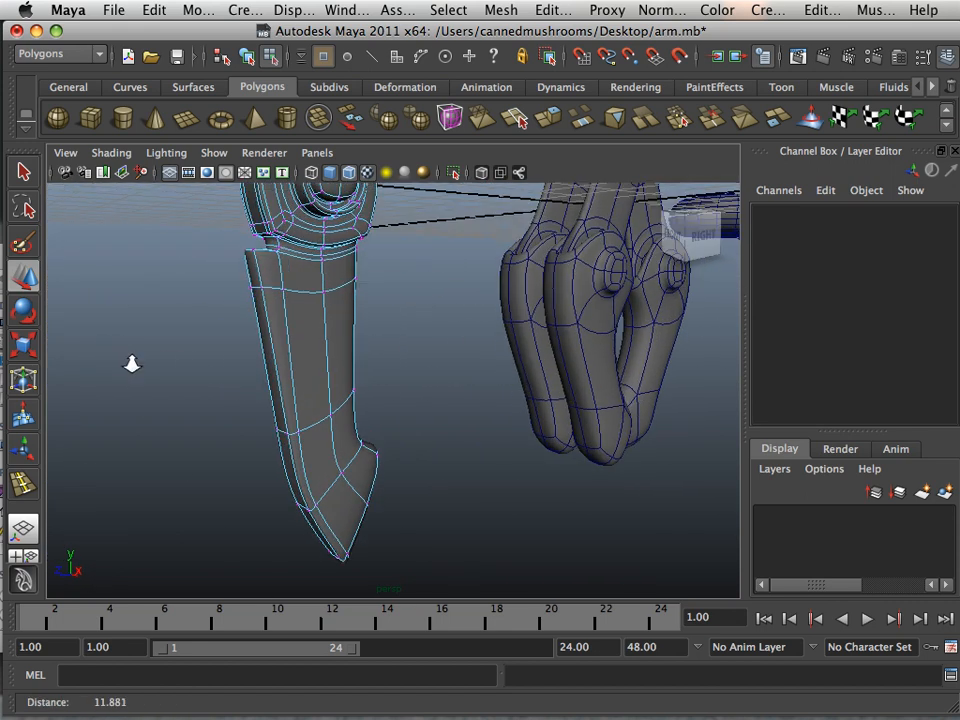
pyautogui.keyDown('alt'); pyautogui.moveTo(132, 364); pyautogui.dragTo(266, 388, button='middle'); pyautogui.keyUp('alt')
pyautogui.keyDown('alt'); pyautogui.moveTo(266, 388); pyautogui.dragTo(313, 381); pyautogui.keyUp('alt')
pyautogui.keyDown('alt'); pyautogui.moveTo(313, 381); pyautogui.dragTo(167, 343, button='right'); pyautogui.keyUp('alt')
pyautogui.keyDown('alt'); pyautogui.moveTo(167, 343); pyautogui.dragTo(154, 378, button='middle'); pyautogui.keyUp('alt')
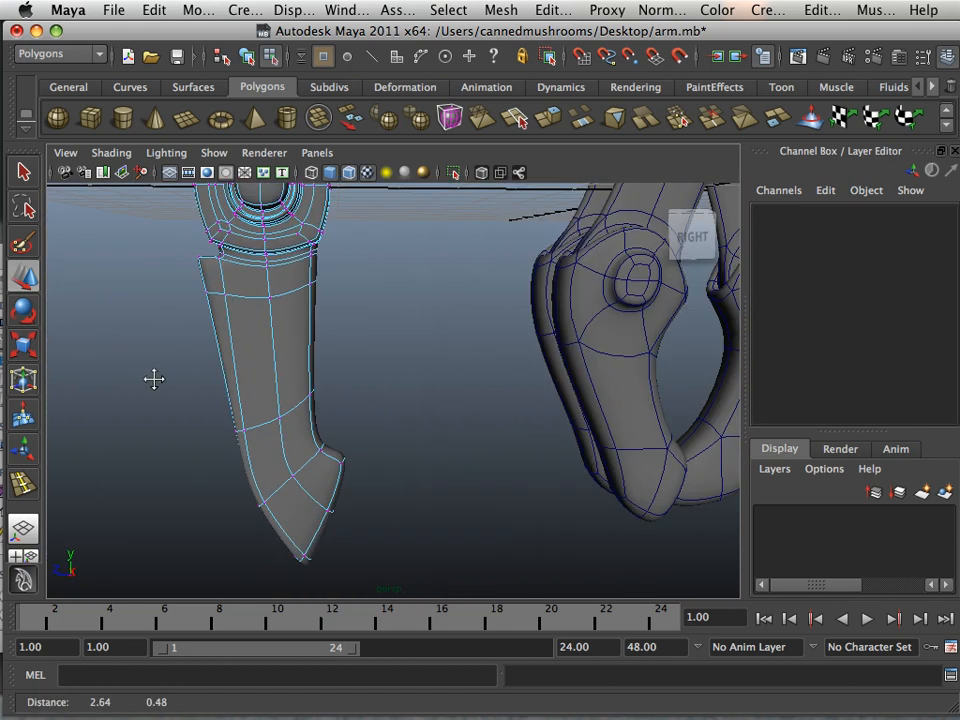
pyautogui.keyDown('alt'); pyautogui.moveTo(154, 378); pyautogui.dragTo(476, 369); pyautogui.keyUp('alt')
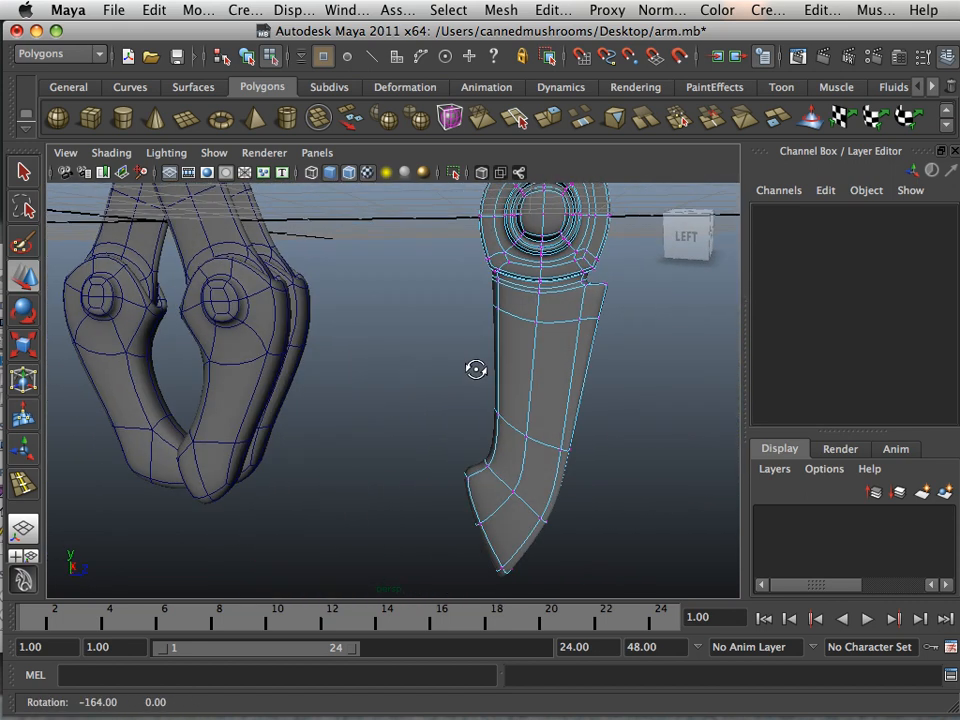
pyautogui.keyDown('alt'); pyautogui.moveTo(476, 369); pyautogui.dragTo(407, 386, button='middle'); pyautogui.keyUp('alt')
pyautogui.keyDown('alt'); pyautogui.moveTo(407, 386); pyautogui.dragTo(404, 383, button='right'); pyautogui.keyUp('alt')
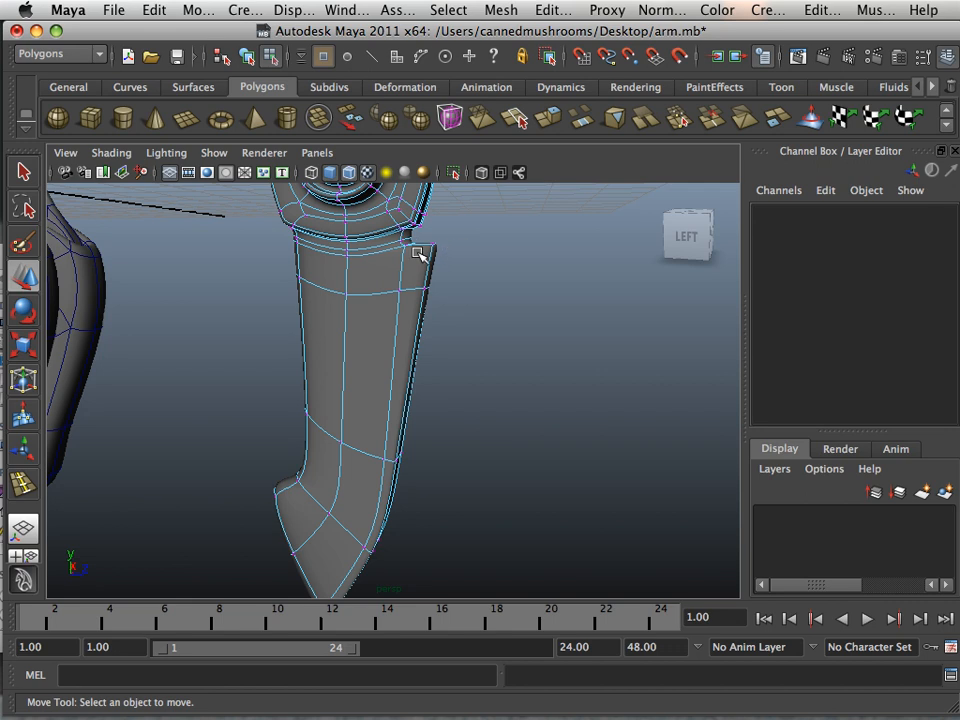
pyautogui.keyDown('alt'); pyautogui.moveTo(352, 335); pyautogui.dragTo(418, 312); pyautogui.keyUp('alt')
pyautogui.keyDown('alt'); pyautogui.moveTo(394, 270); pyautogui.dragTo(367, 350, button='middle'); pyautogui.keyUp('alt')
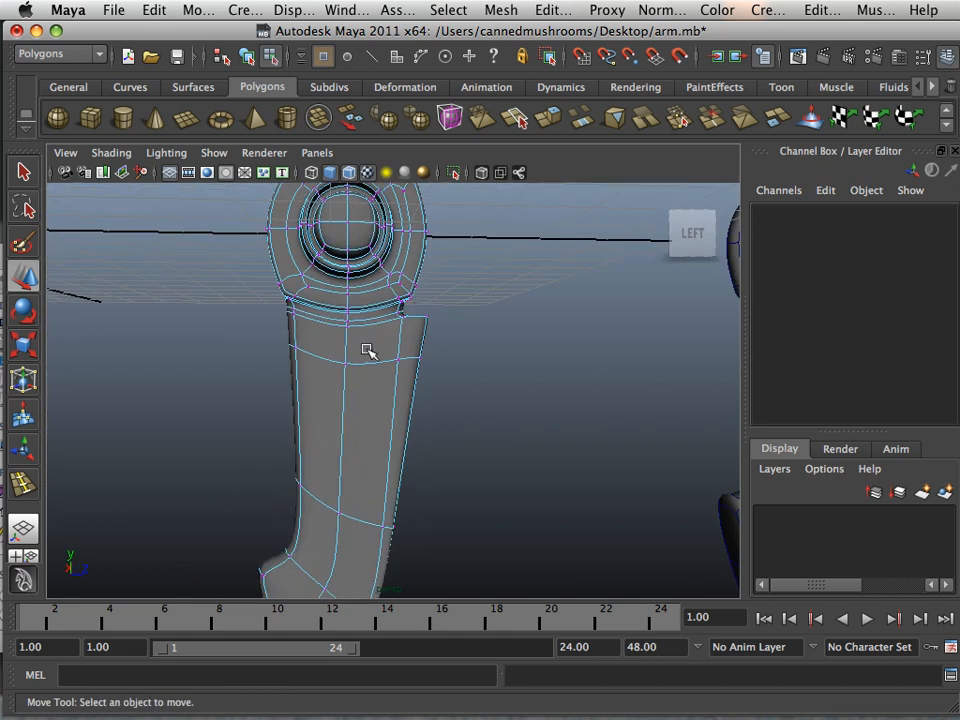
pyautogui.keyDown('alt'); pyautogui.moveTo(367, 350); pyautogui.dragTo(355, 347); pyautogui.keyUp('alt')
pyautogui.keyDown('alt'); pyautogui.moveTo(339, 386); pyautogui.dragTo(369, 315, button='middle'); pyautogui.keyUp('alt')
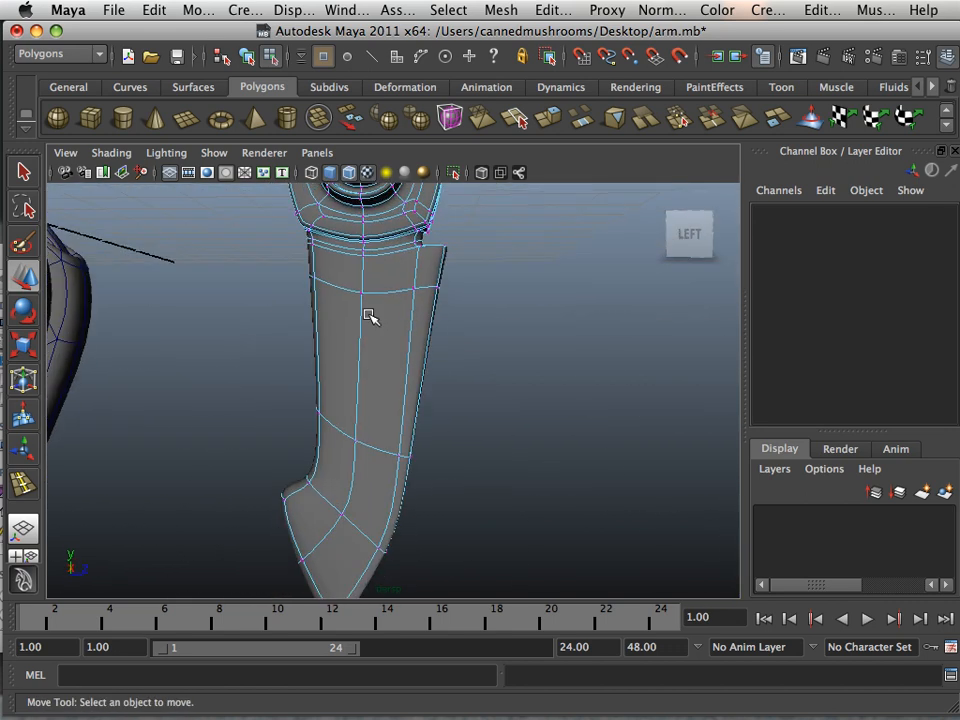
# Select the two long side faces next to the front strip on both sides of the segment.
pyautogui.keyDown('alt'); pyautogui.moveTo(369, 315); pyautogui.dragTo(398, 368, button='right'); pyautogui.keyUp('alt')
pyautogui.keyDown('alt'); pyautogui.moveTo(321, 427); pyautogui.dragTo(331, 405); pyautogui.keyUp('alt')
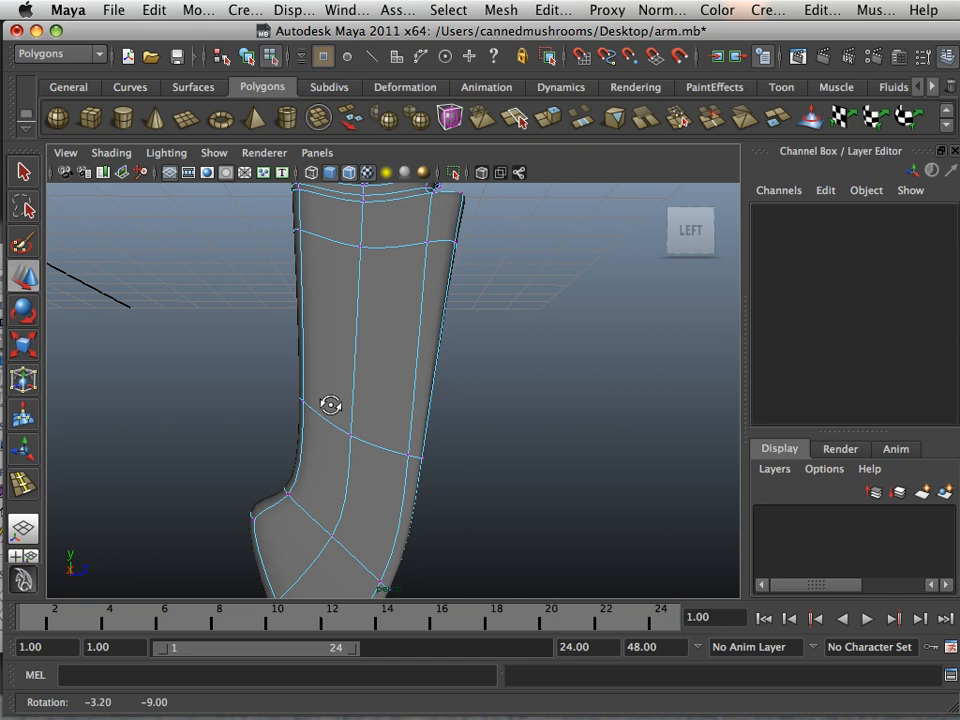
pyautogui.moveTo(392, 370); pyautogui.dragTo(394, 405, button='right')
pyautogui.click(396, 369)
pyautogui.keyDown('shift'); pyautogui.click(375, 459); pyautogui.keyUp('shift')
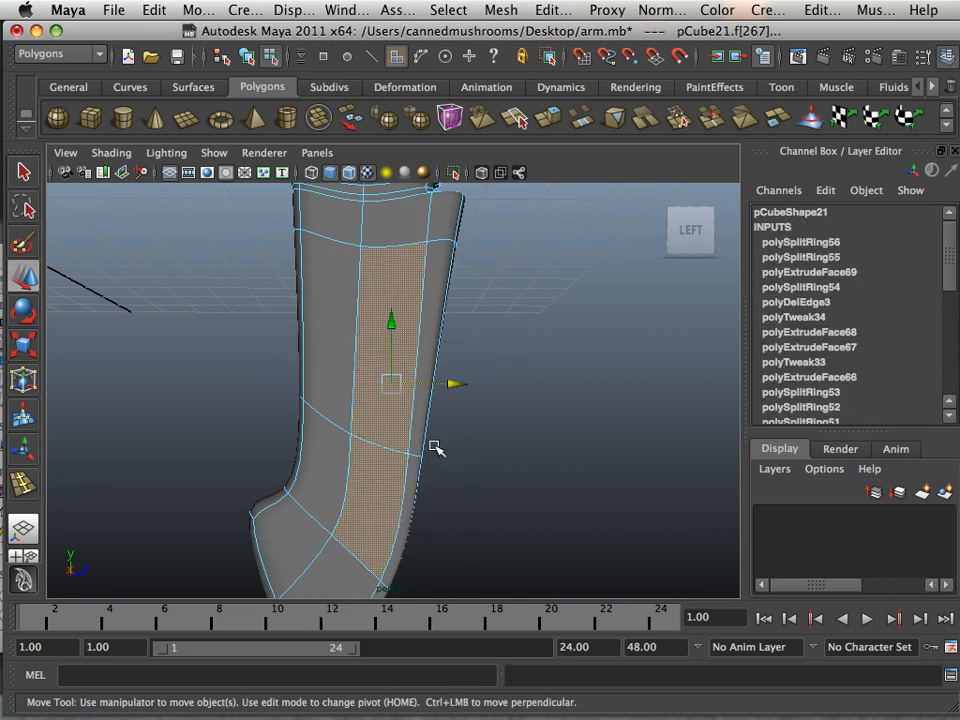
pyautogui.keyDown('alt'); pyautogui.moveTo(435, 446); pyautogui.dragTo(146, 456); pyautogui.keyUp('alt')
pyautogui.keyDown('alt'); pyautogui.moveTo(389, 452); pyautogui.dragTo(319, 422); pyautogui.keyUp('alt')
pyautogui.keyDown('alt'); pyautogui.moveTo(319, 422); pyautogui.dragTo(411, 435, button='right'); pyautogui.keyUp('alt')
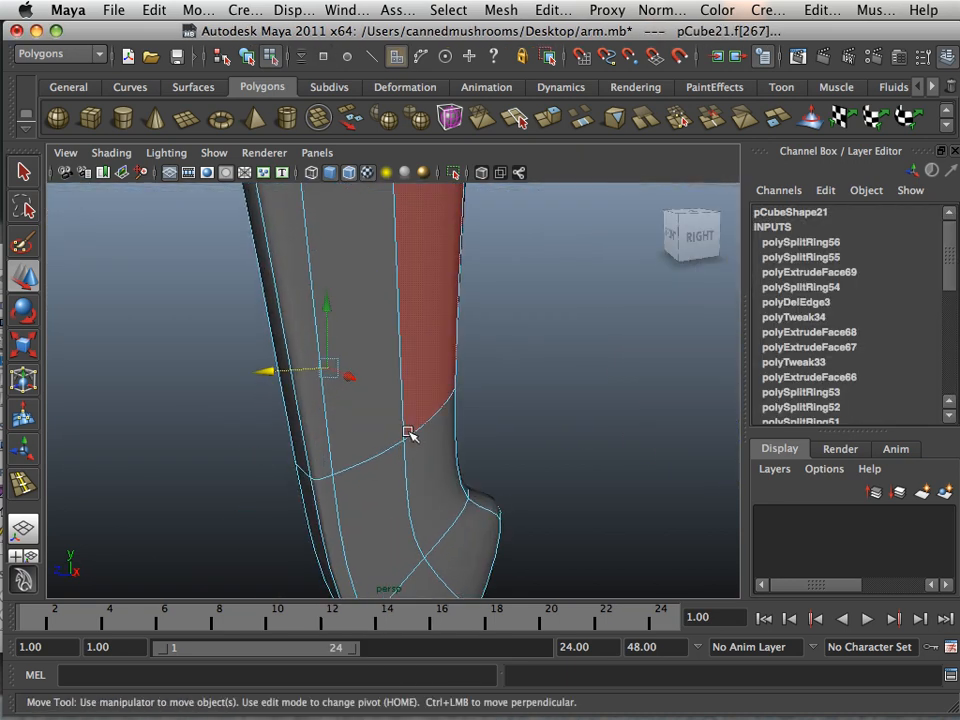
pyautogui.keyDown('alt'); pyautogui.moveTo(330, 490); pyautogui.dragTo(380, 470); pyautogui.keyUp('alt')
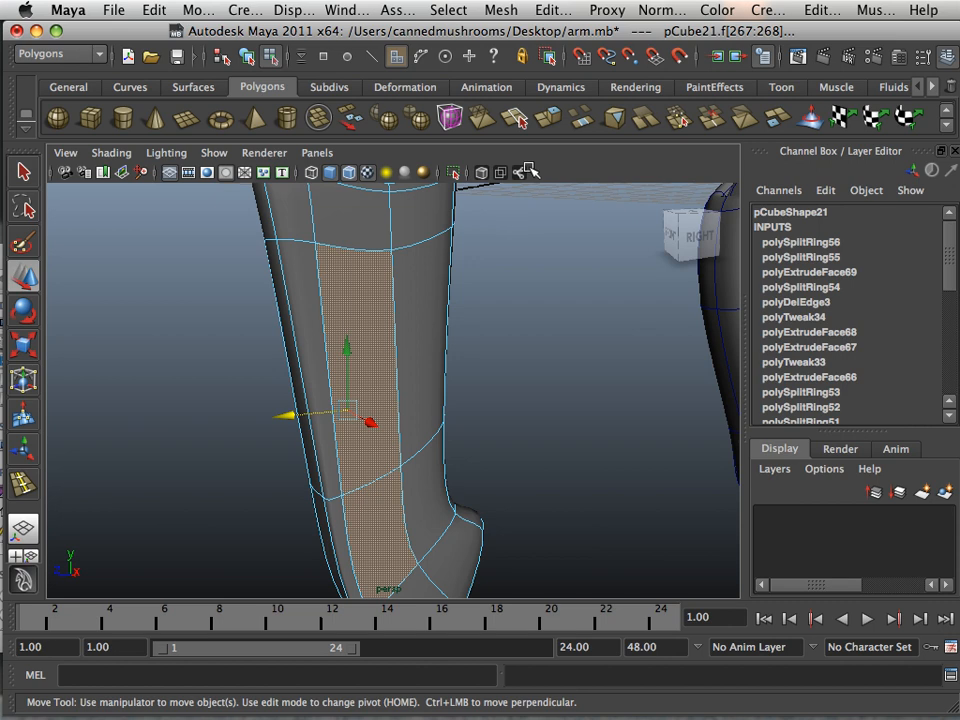
# Extrude the selected side faces, turn off the smooth preview and scale the new faces inward to form narrow inset panels.
pyautogui.click(536, 125)
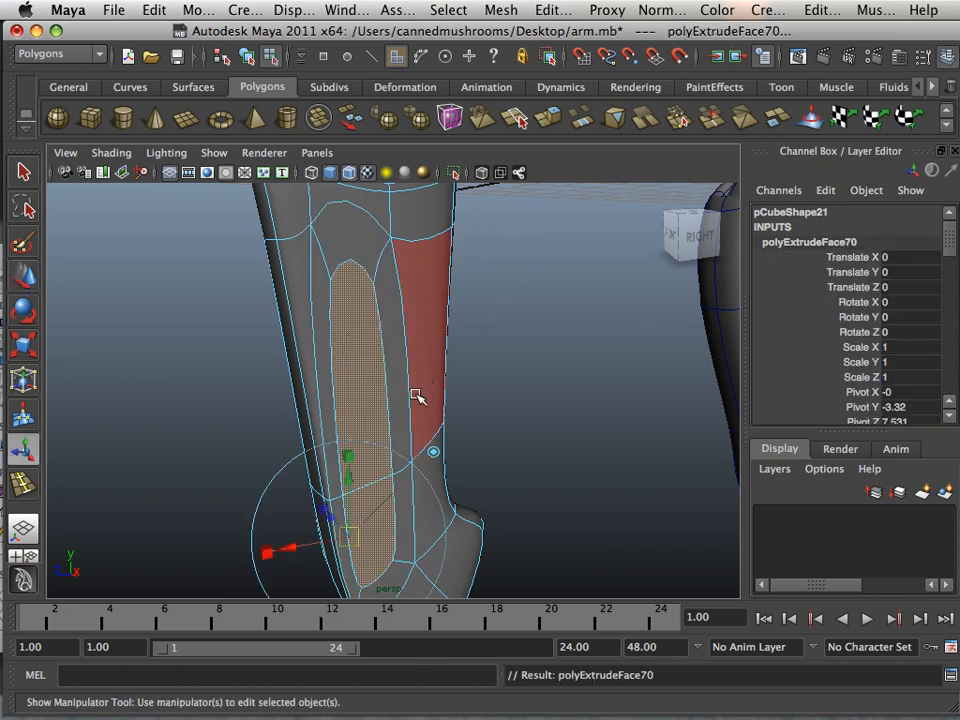
pyautogui.keyDown('alt'); pyautogui.moveTo(418, 396); pyautogui.dragTo(416, 334, button='middle'); pyautogui.keyUp('alt')
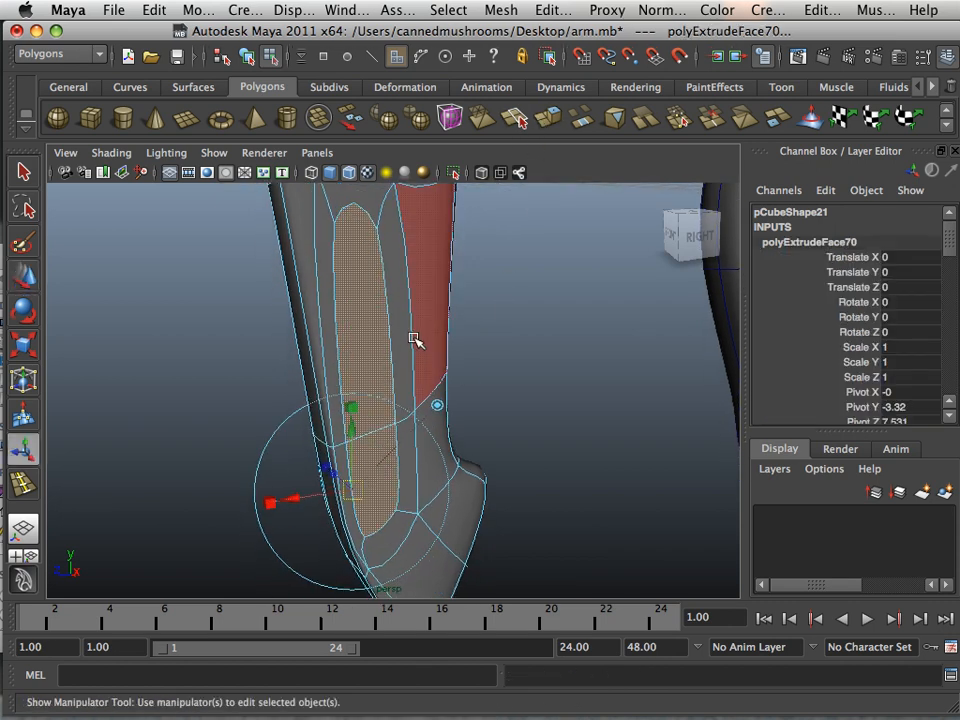
pyautogui.press('1')
pyautogui.keyDown('alt'); pyautogui.moveTo(401, 360); pyautogui.dragTo(358, 370); pyautogui.keyUp('alt')
pyautogui.moveTo(281, 482)
pyautogui.mouseDown()
pyautogui.moveTo(299, 481)
pyautogui.moveTo(280, 480)
pyautogui.mouseUp()
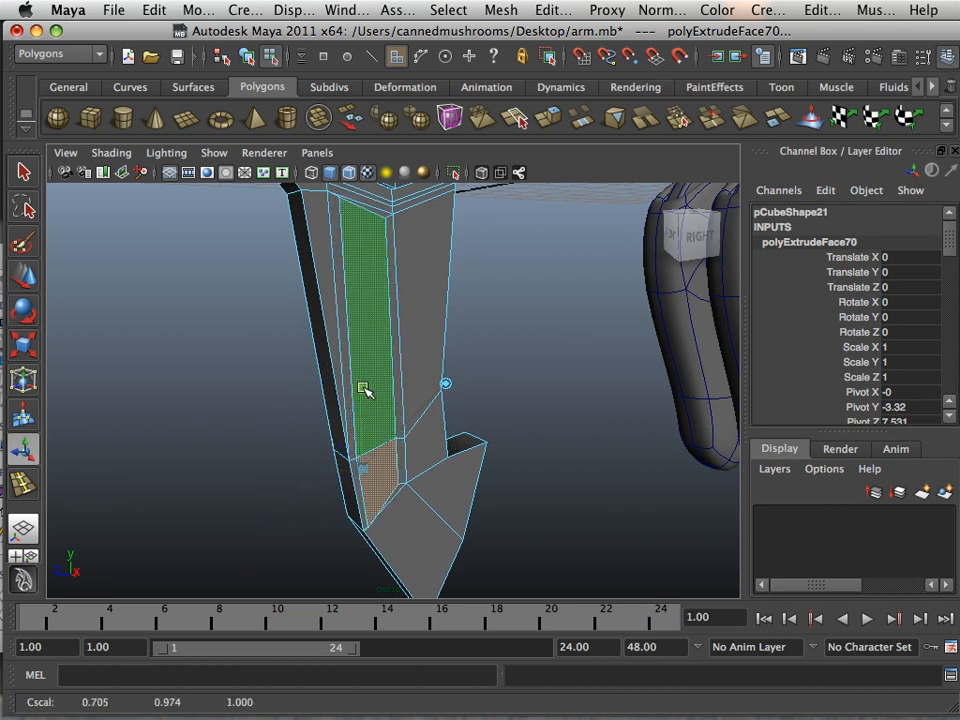
pyautogui.click(307, 419)
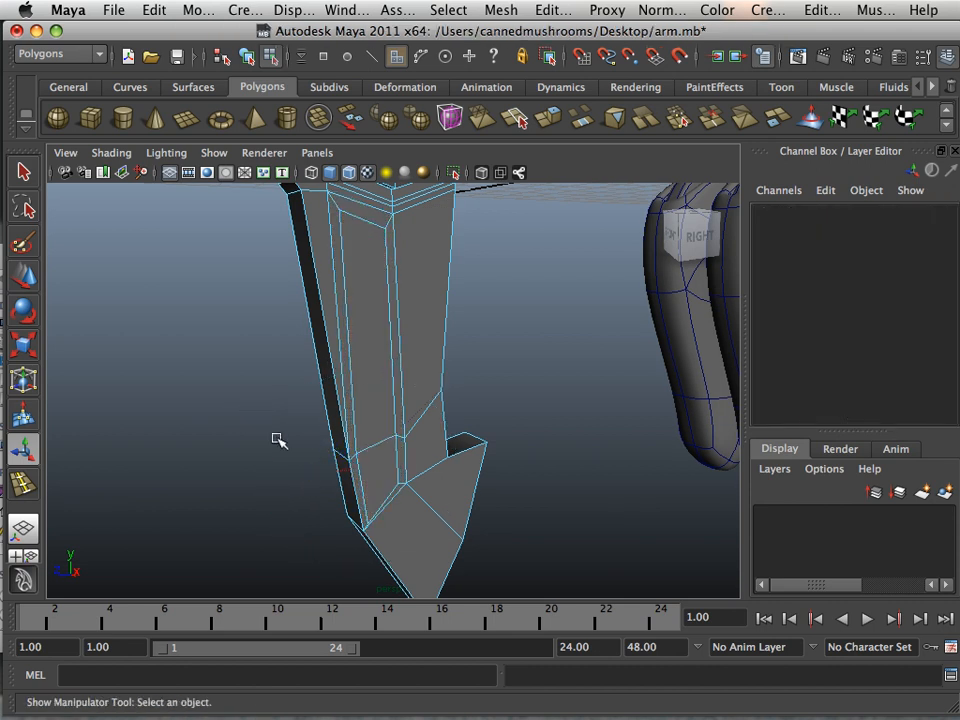
# Insert one edge loop at the upper end of the inset side panels and another just above their lower end.
pyautogui.keyDown('alt'); pyautogui.moveTo(278, 440); pyautogui.dragTo(224, 526); pyautogui.keyUp('alt')
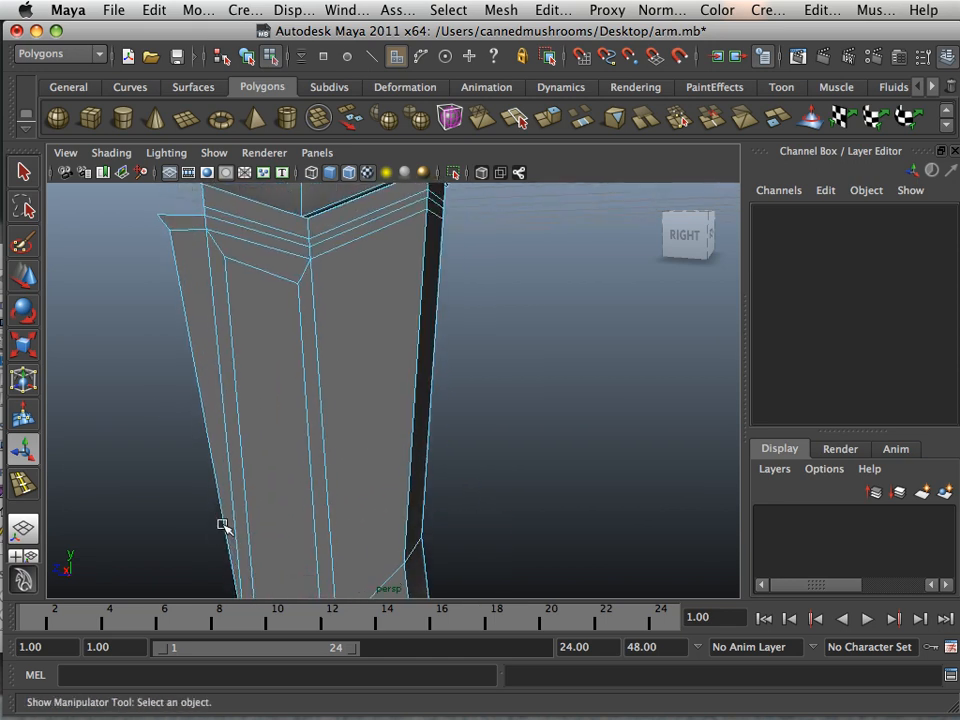
pyautogui.click(557, 10)
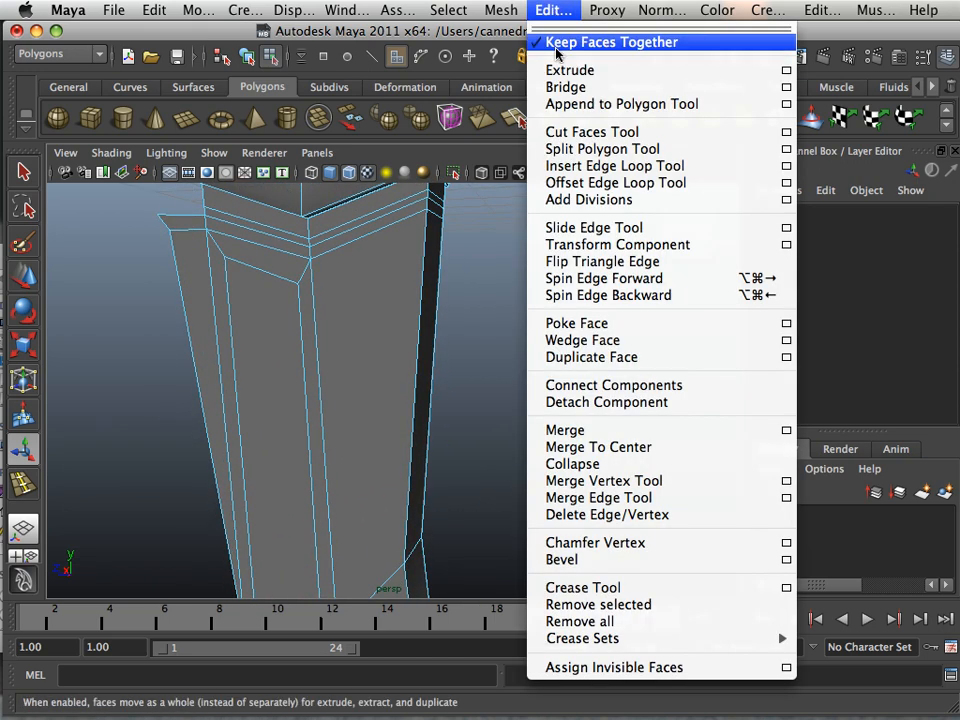
pyautogui.click(615, 163)
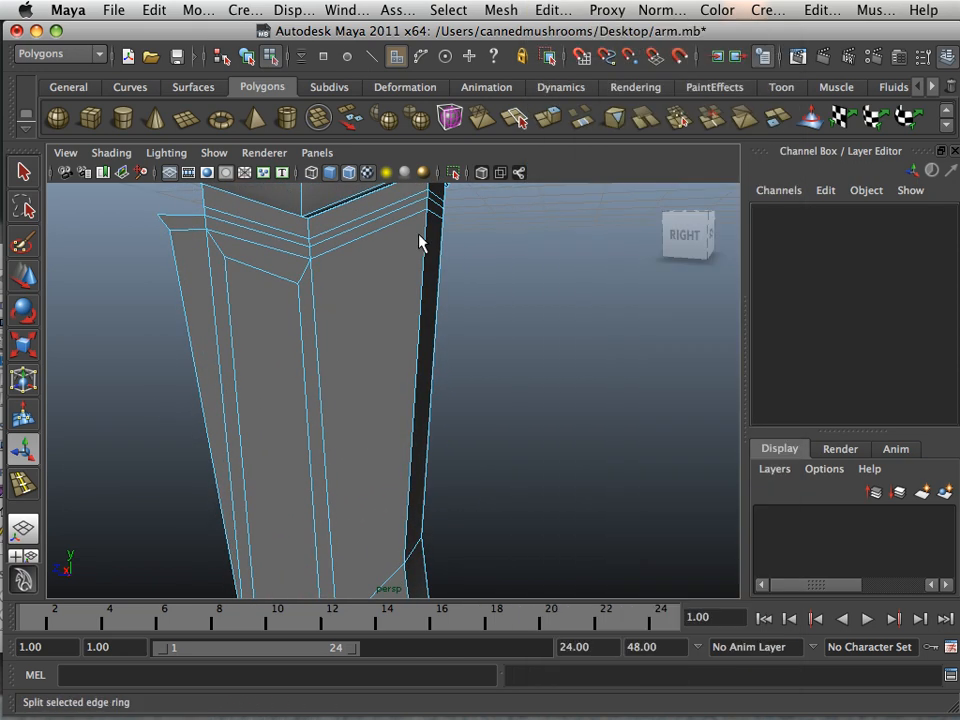
pyautogui.click(302, 293)
pyautogui.keyDown('alt'); pyautogui.moveTo(365, 346); pyautogui.dragTo(390, 191, button='middle'); pyautogui.keyUp('alt')
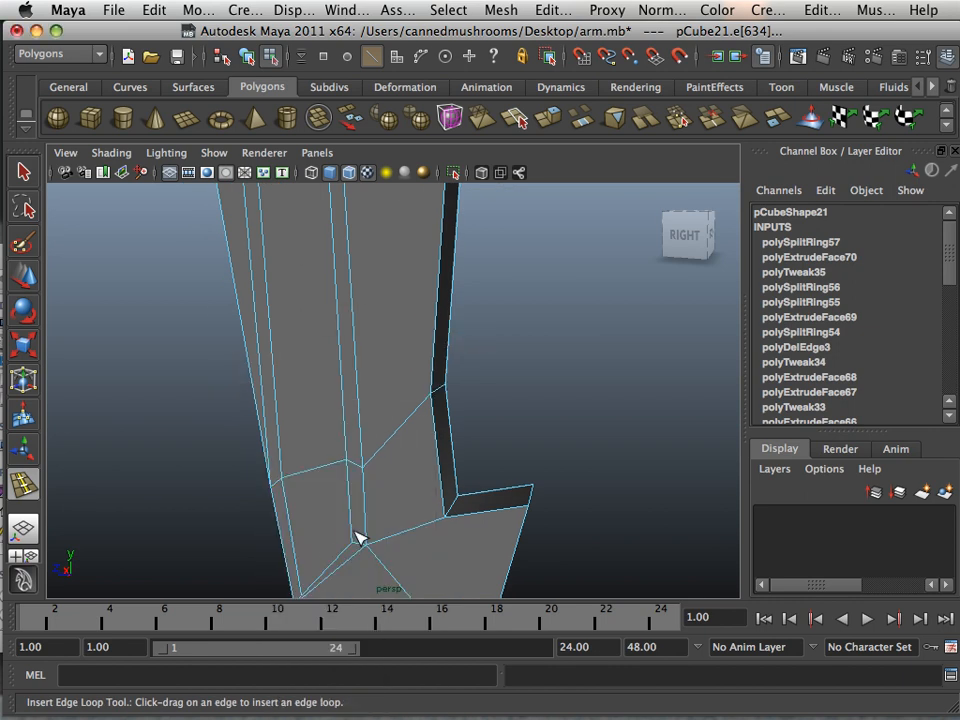
pyautogui.moveTo(352, 541); pyautogui.dragTo(354, 540)
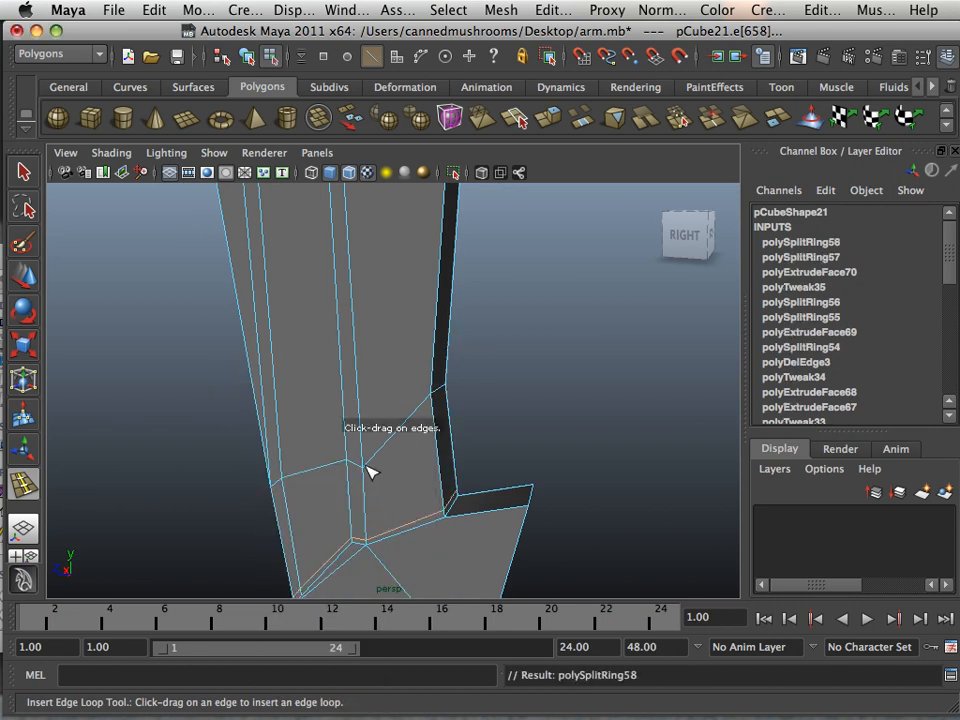
# Check the inset side panels in smooth preview from both sides of the segment.
pyautogui.press('3')
pyautogui.keyDown('alt'); pyautogui.moveTo(394, 454); pyautogui.dragTo(234, 381); pyautogui.keyUp('alt')
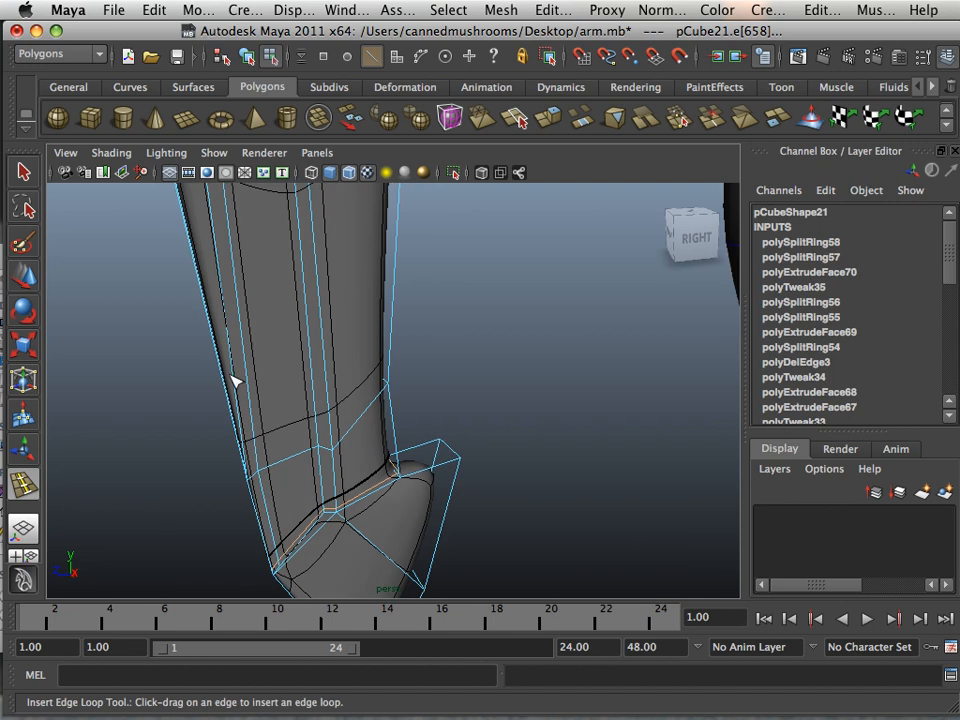
pyautogui.click(26, 278)
pyautogui.keyDown('alt'); pyautogui.moveTo(156, 349); pyautogui.dragTo(469, 383); pyautogui.keyUp('alt')
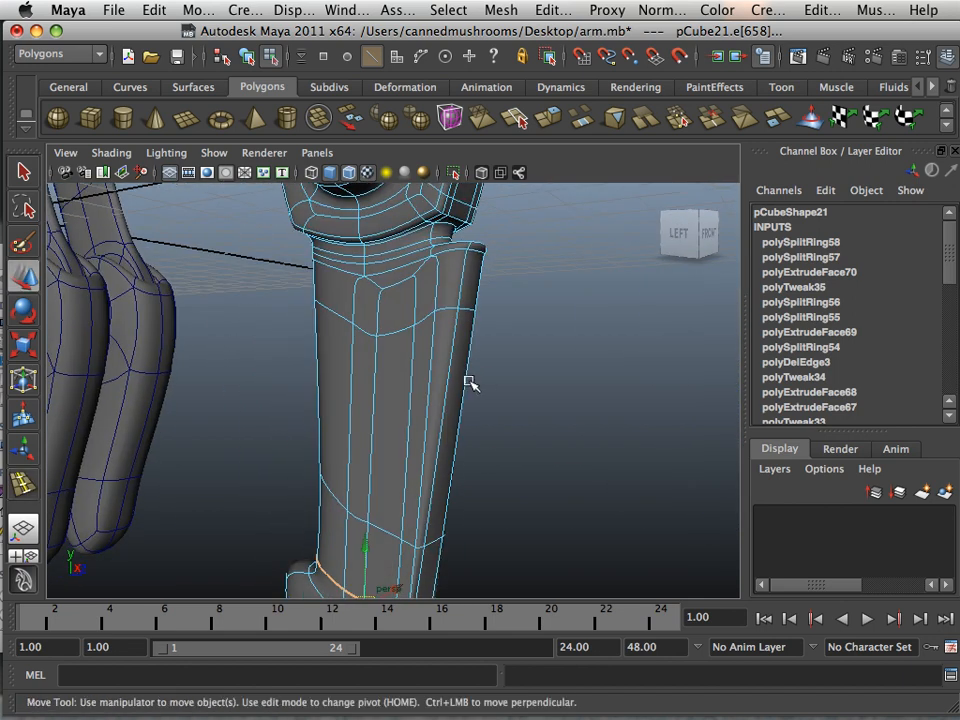
# Return to the unsmoothed display and select the inner faces of the inset panels on both sides of the segment.
pyautogui.press('1')
pyautogui.keyDown('alt'); pyautogui.moveTo(375, 401); pyautogui.dragTo(422, 336, button='middle'); pyautogui.keyUp('alt')
pyautogui.rightClick(421, 333)
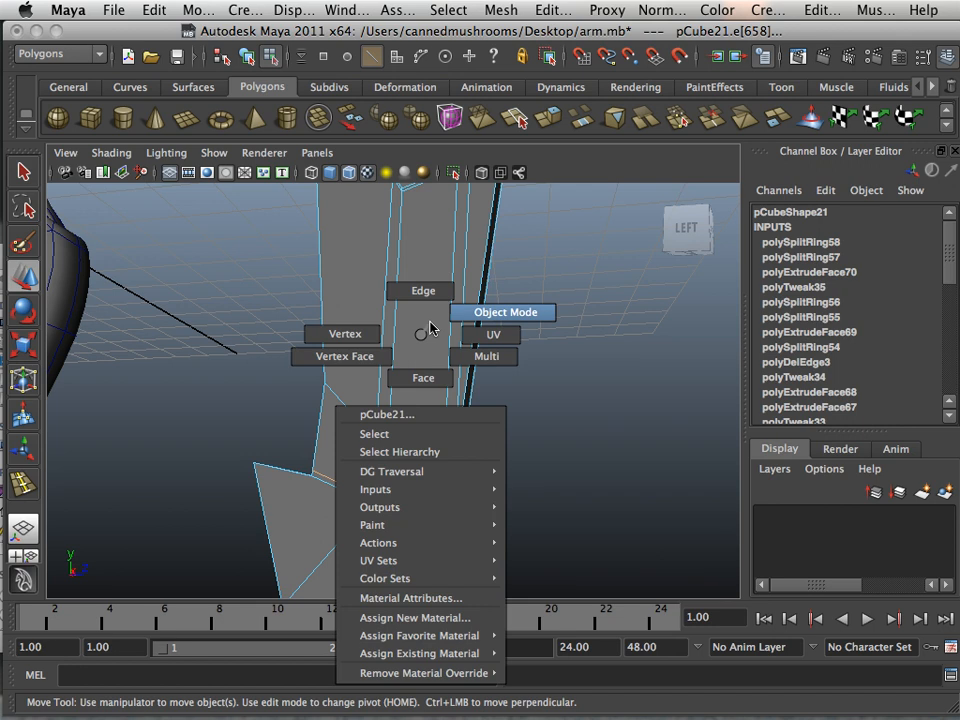
pyautogui.click(420, 377)
pyautogui.click(403, 369)
pyautogui.click(411, 456)
pyautogui.keyDown('alt'); pyautogui.moveTo(546, 439); pyautogui.dragTo(343, 372); pyautogui.keyUp('alt')
pyautogui.keyDown('shift'); pyautogui.click(345, 476); pyautogui.keyUp('shift')
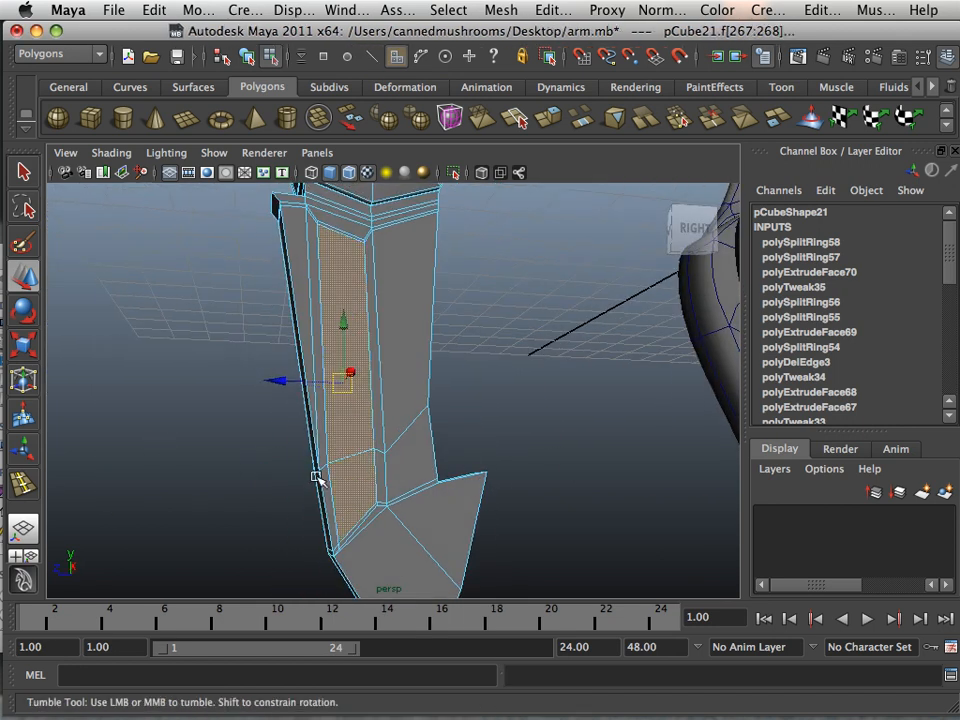
# Extrude the inset panel faces and push them into the segment to form recessed grooves.
pyautogui.keyDown('alt'); pyautogui.moveTo(315, 476); pyautogui.dragTo(553, 147); pyautogui.keyUp('alt')
pyautogui.click(546, 120)
pyautogui.keyDown('alt'); pyautogui.moveTo(345, 318); pyautogui.dragTo(516, 335); pyautogui.keyUp('alt')
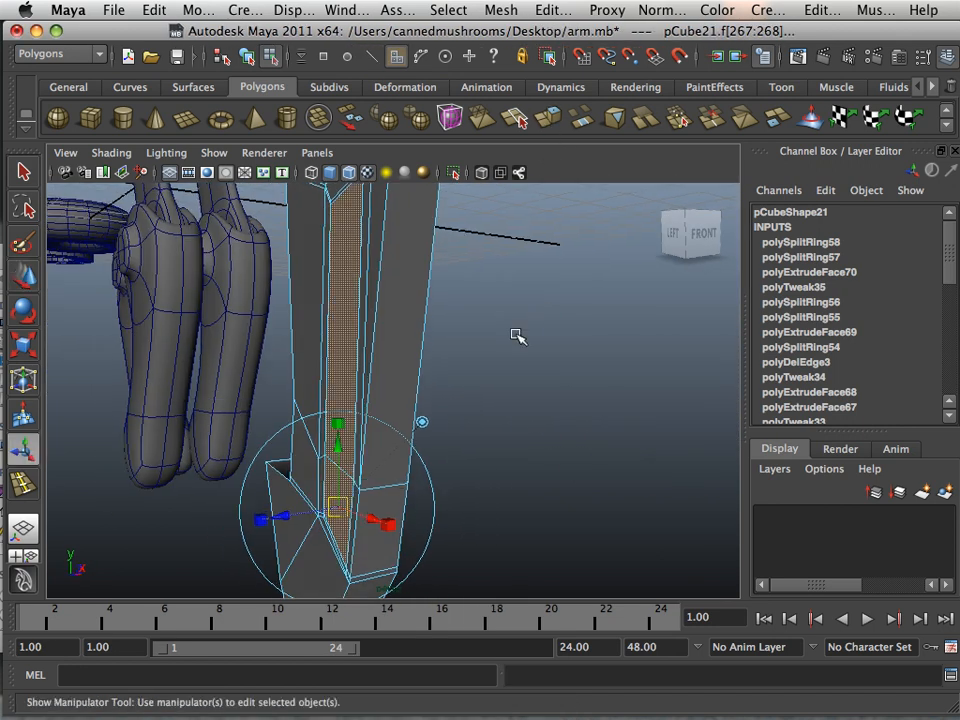
pyautogui.moveTo(286, 519); pyautogui.dragTo(296, 520)
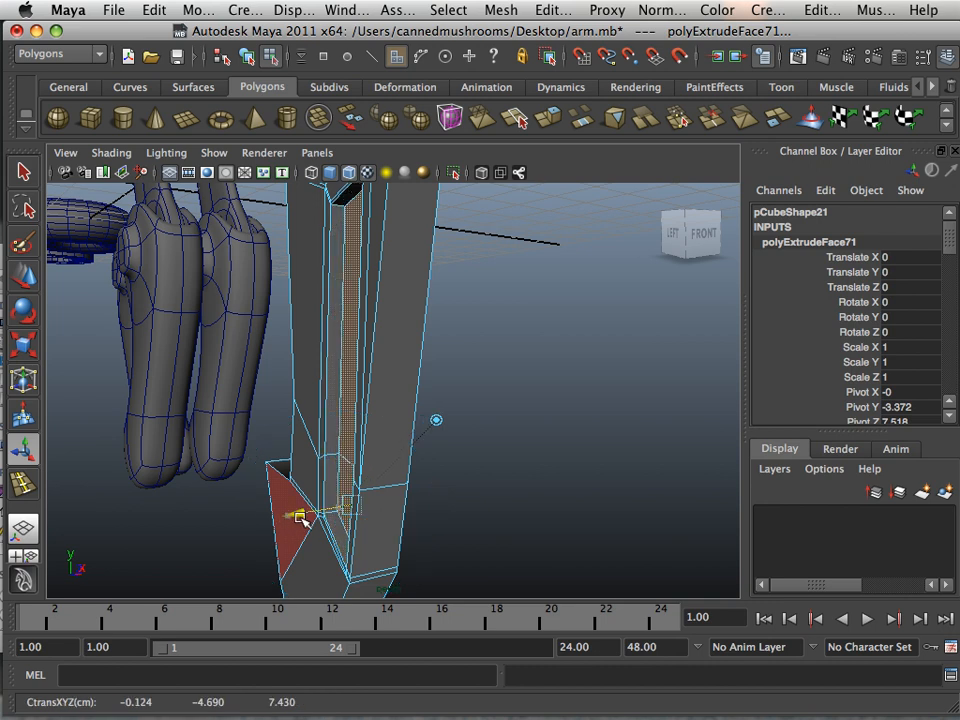
pyautogui.click(530, 427)
# Insert two edge loops around the groove's side wall, one near its inner floor and one near its outer rim.
pyautogui.keyDown('alt'); pyautogui.moveTo(530, 427); pyautogui.dragTo(336, 491); pyautogui.keyUp('alt')
pyautogui.keyDown('alt'); pyautogui.moveTo(336, 491); pyautogui.dragTo(420, 510, button='right'); pyautogui.keyUp('alt')
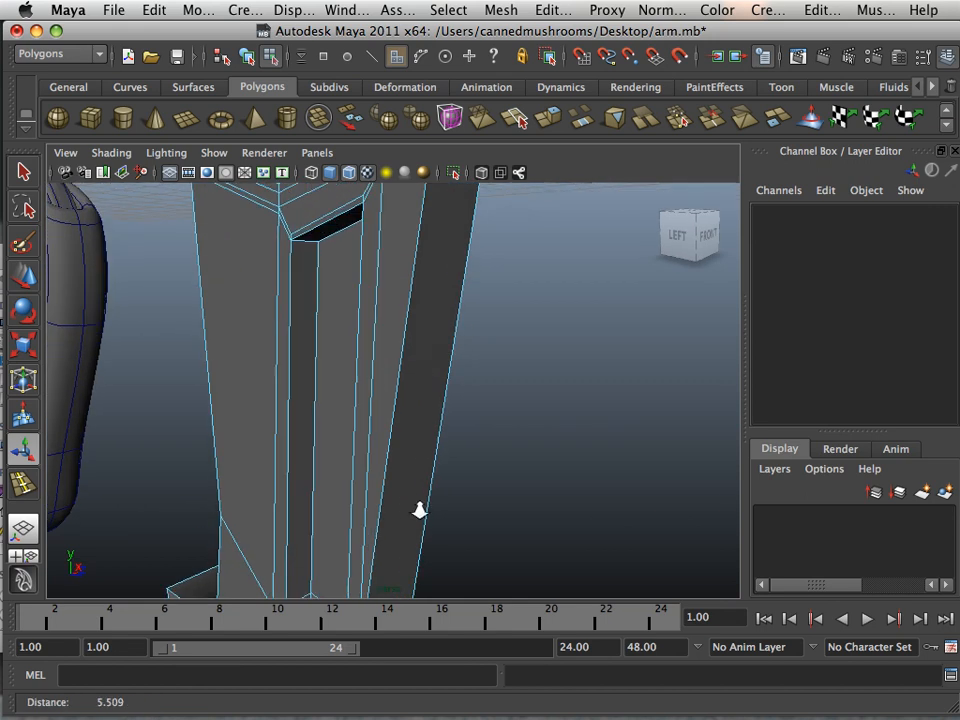
pyautogui.click(497, 10)
pyautogui.moveTo(545, 10)
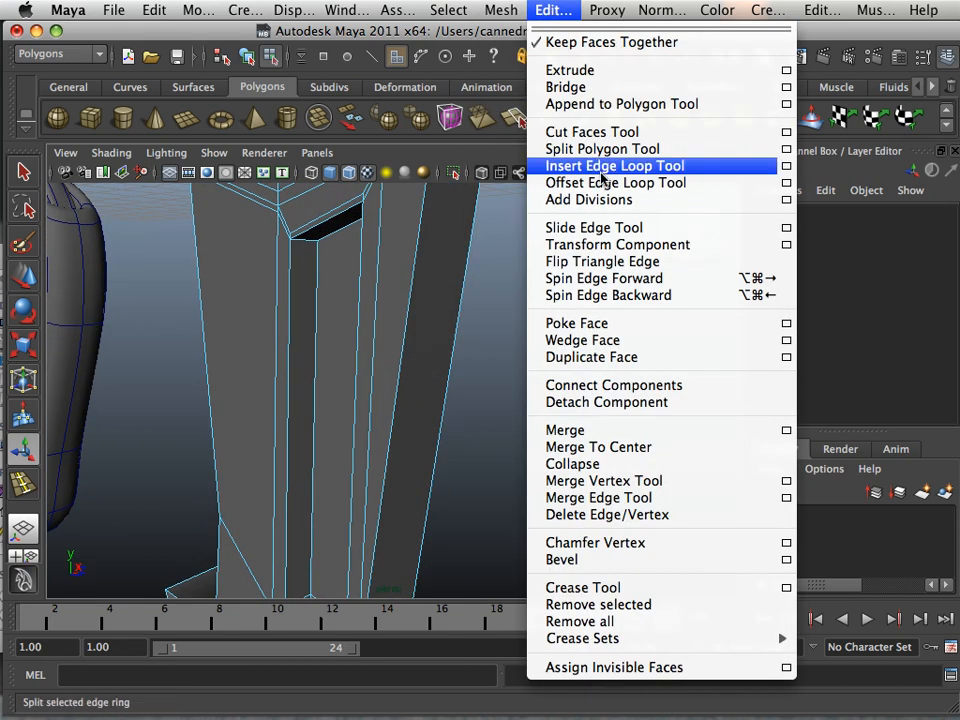
pyautogui.click(560, 165)
pyautogui.keyDown('alt'); pyautogui.moveTo(403, 300); pyautogui.dragTo(440, 304, button='right'); pyautogui.keyUp('alt')
pyautogui.keyDown('alt'); pyautogui.moveTo(321, 229); pyautogui.dragTo(356, 352, button='middle'); pyautogui.keyUp('alt')
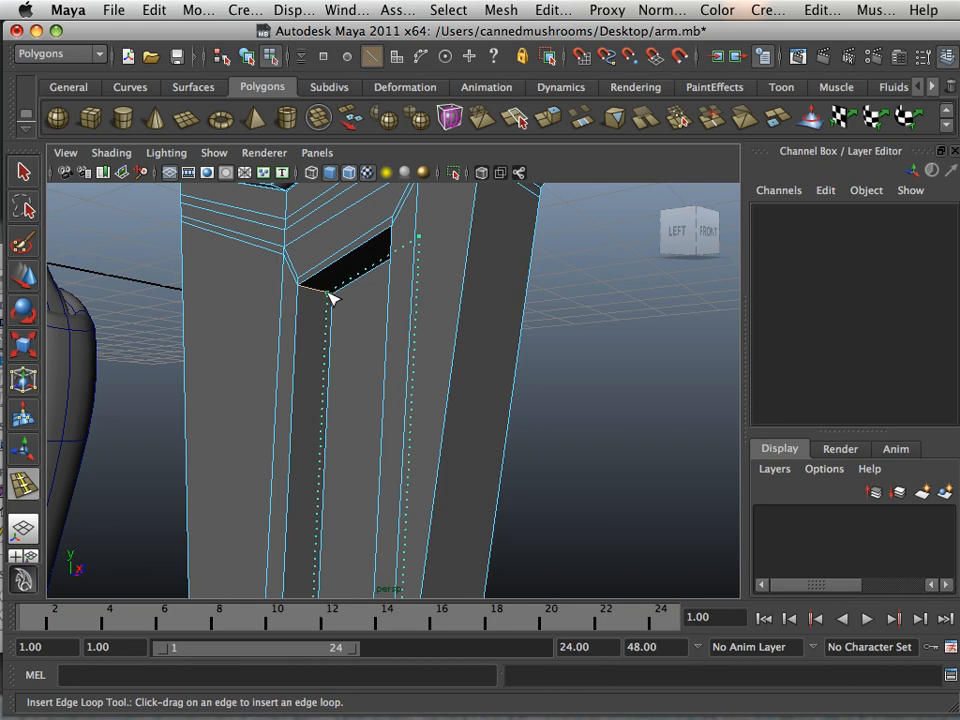
pyautogui.click(333, 298)
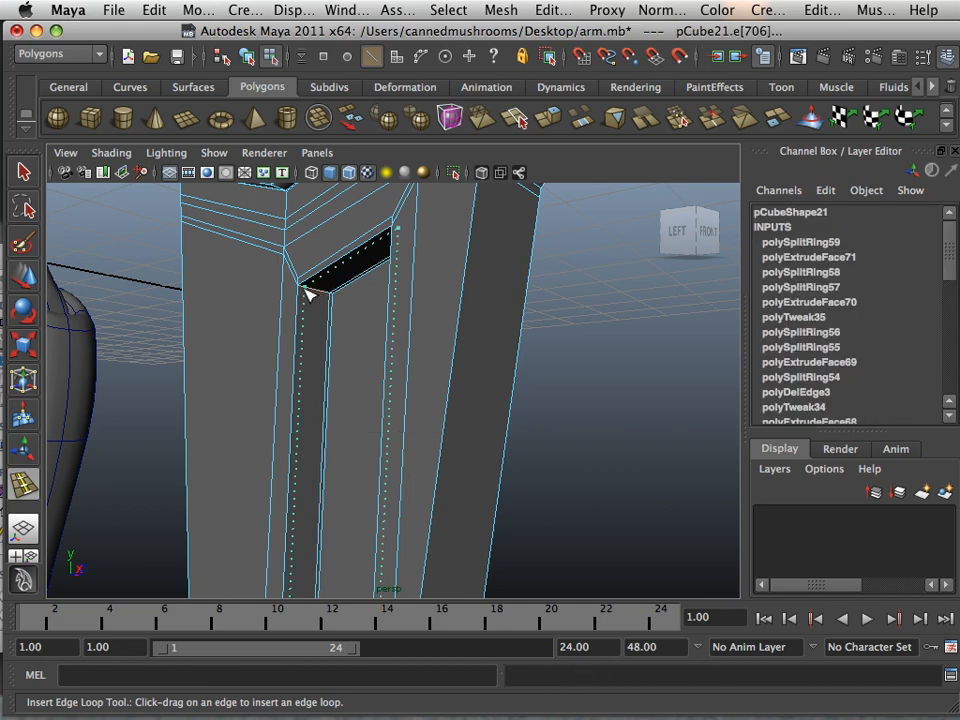
pyautogui.click(303, 292)
pyautogui.keyDown('alt'); pyautogui.moveTo(343, 381); pyautogui.dragTo(270, 369, button='right'); pyautogui.keyUp('alt')
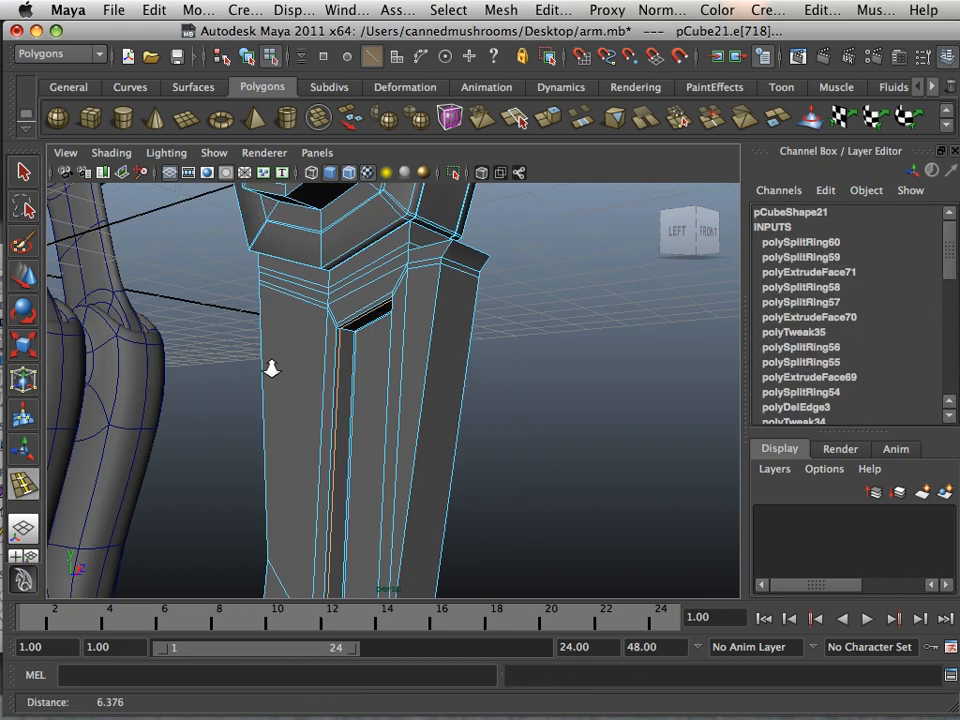
# Insert two edge loops across the segment, one near the upper end of the recessed side groove and one near its lower end.
pyautogui.keyDown('alt'); pyautogui.moveTo(270, 369); pyautogui.dragTo(373, 401); pyautogui.keyUp('alt')
pyautogui.press('3')
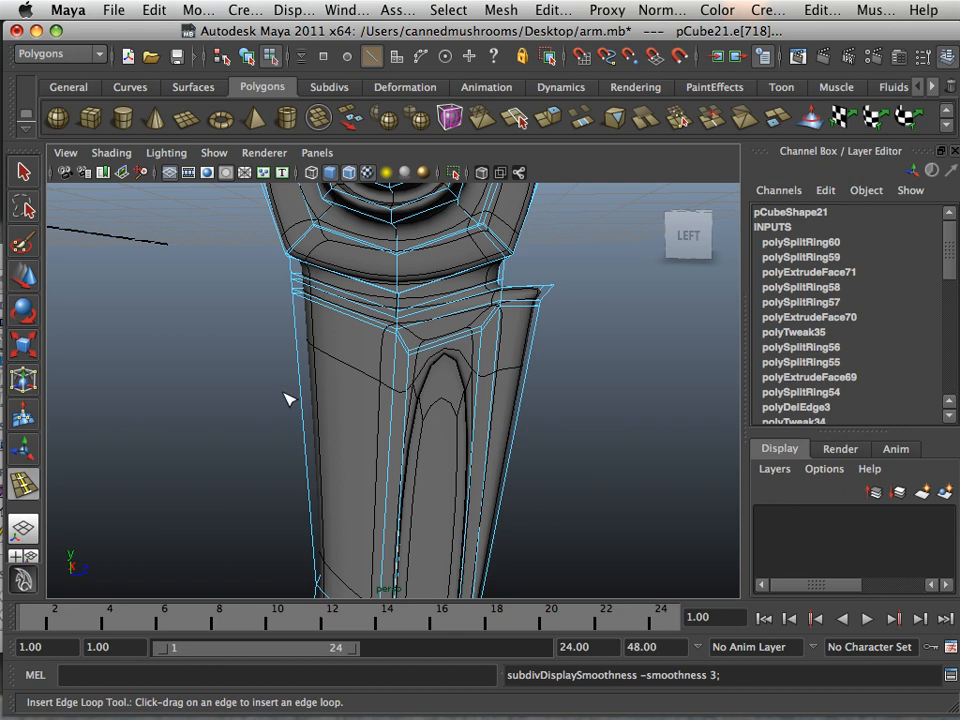
pyautogui.press('1')
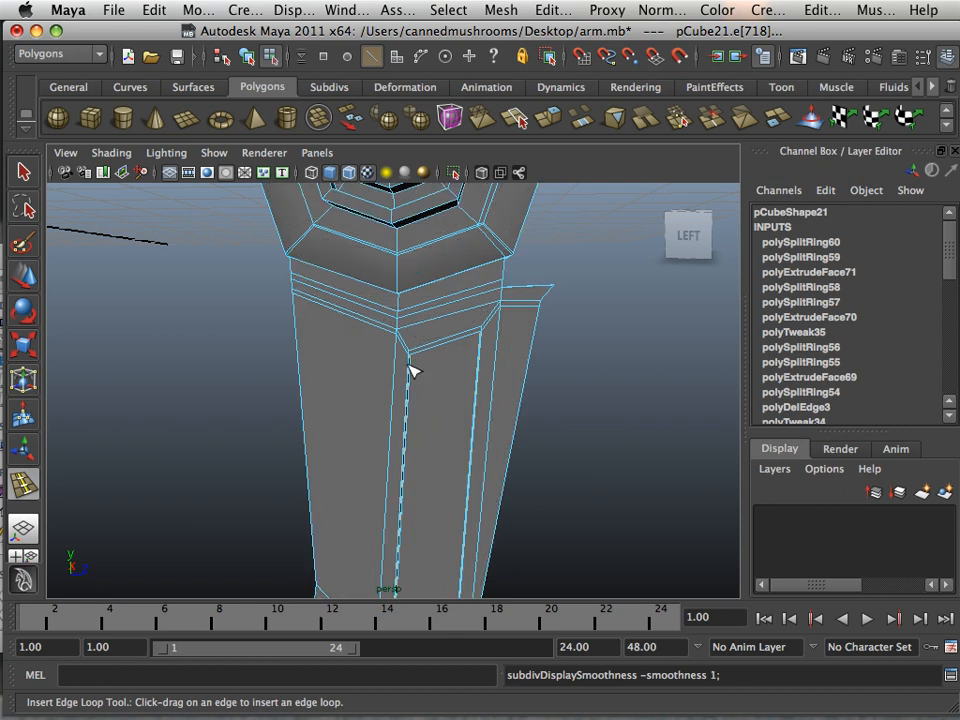
pyautogui.moveTo(410, 362); pyautogui.dragTo(410, 359)
pyautogui.keyDown('alt'); pyautogui.moveTo(467, 447); pyautogui.dragTo(438, 160, button='middle'); pyautogui.keyUp('alt')
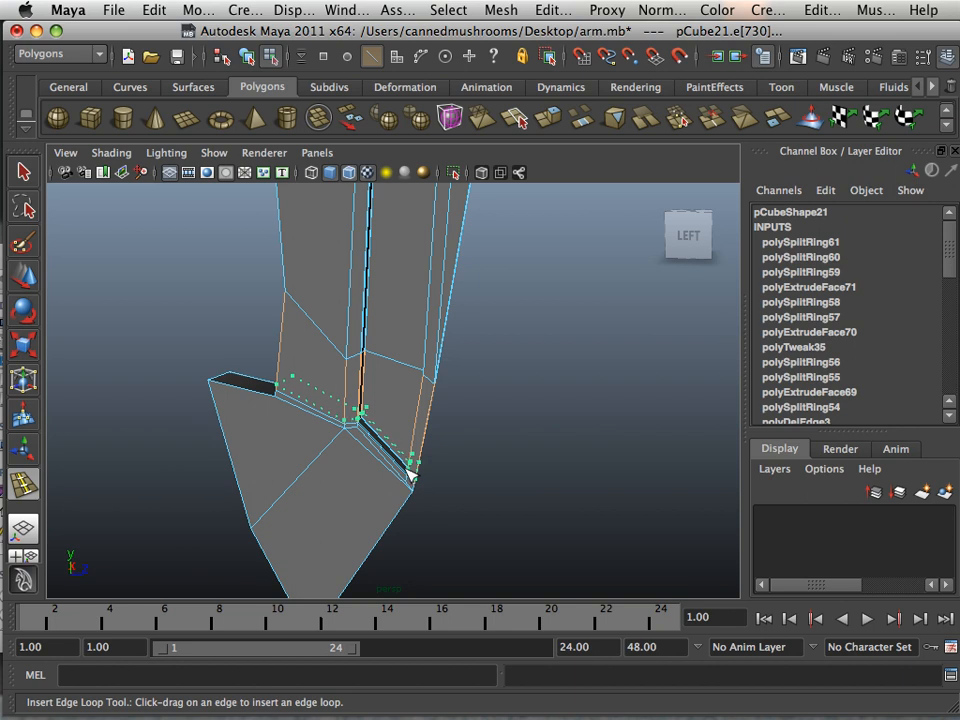
pyautogui.moveTo(410, 478); pyautogui.dragTo(411, 475)
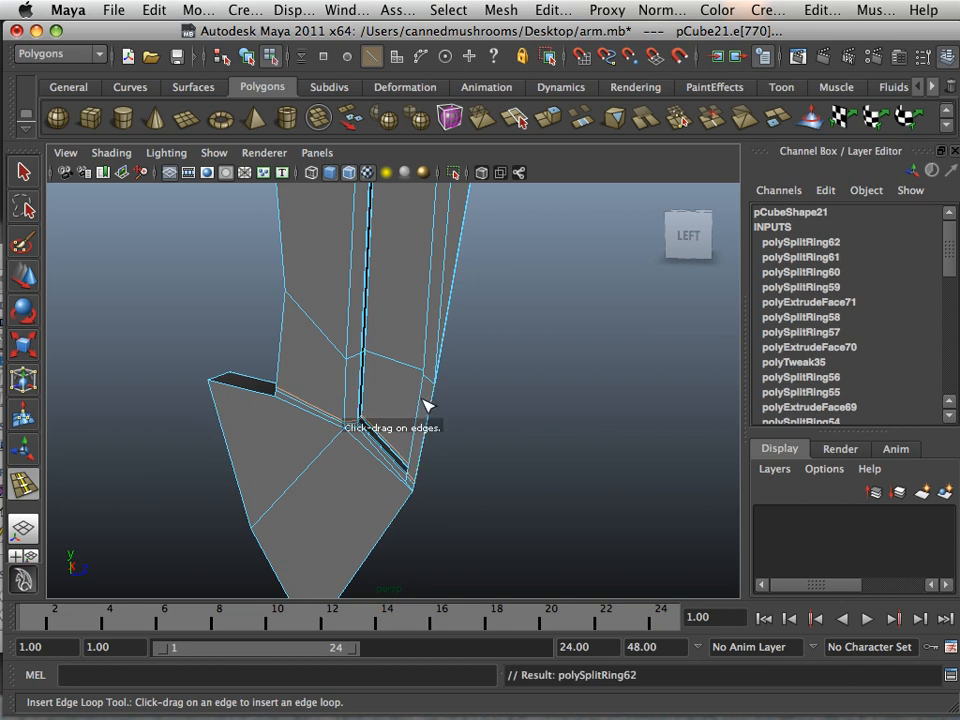
# Switch the segment to smooth preview in object mode and inspect the groove and claw tip from the side.
pyautogui.press('3')
pyautogui.click(431, 368)
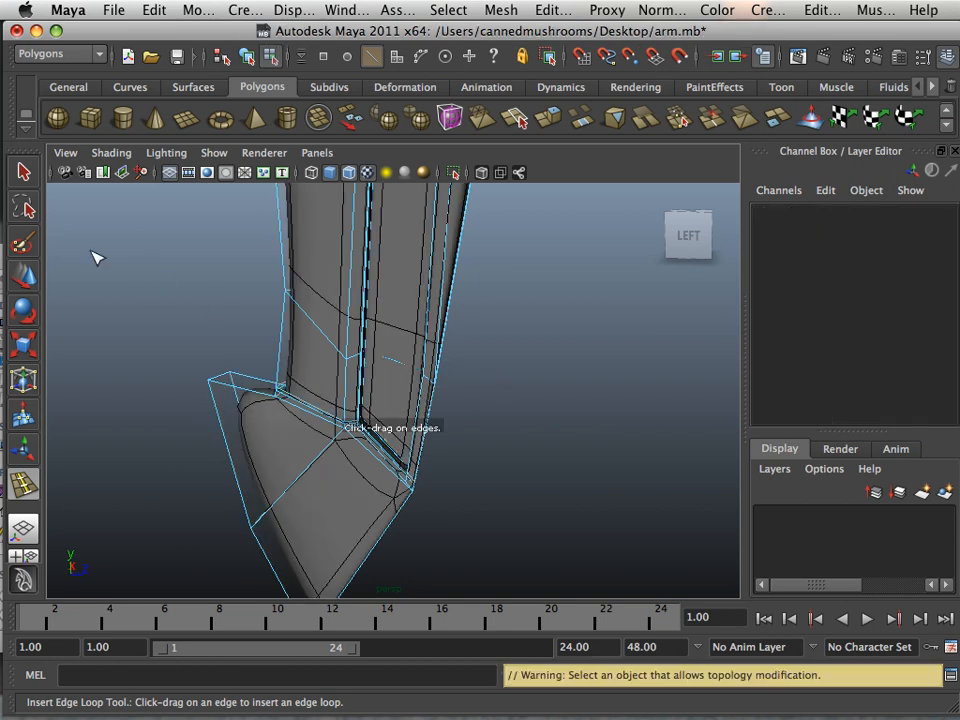
pyautogui.click(23, 277)
pyautogui.moveTo(306, 330); pyautogui.dragTo(386, 306, button='right')
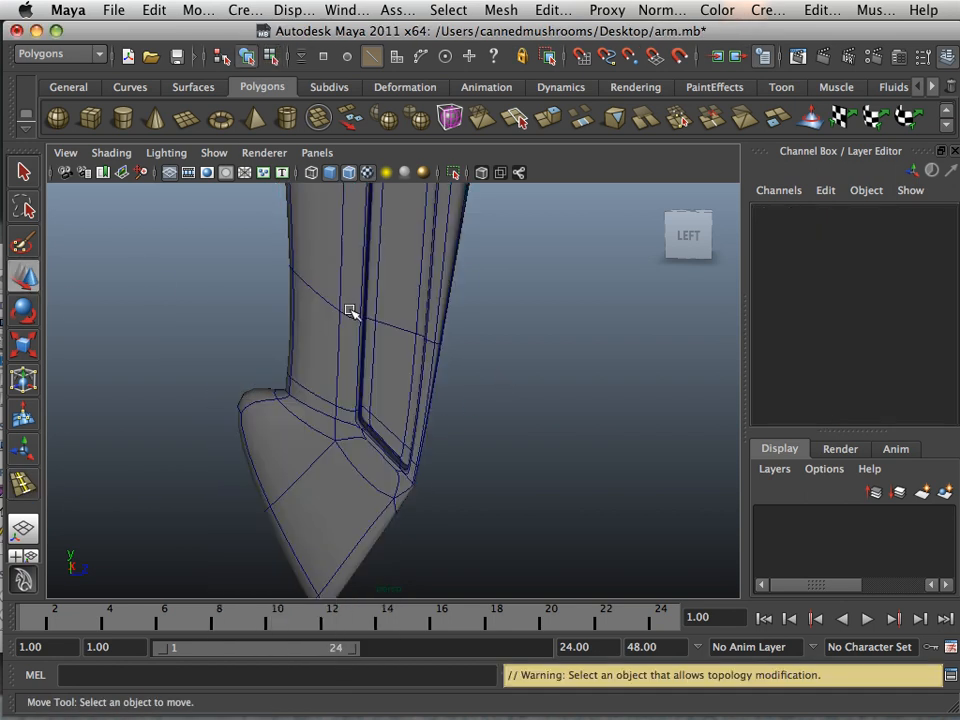
pyautogui.click(540, 373)
pyautogui.keyDown('alt'); pyautogui.moveTo(547, 346); pyautogui.dragTo(519, 463, button='middle'); pyautogui.keyUp('alt')
pyautogui.keyDown('alt'); pyautogui.moveTo(519, 463); pyautogui.dragTo(334, 363, button='right'); pyautogui.keyUp('alt')
pyautogui.keyDown('alt'); pyautogui.moveTo(332, 362); pyautogui.dragTo(313, 364); pyautogui.keyUp('alt')
pyautogui.keyDown('alt'); pyautogui.moveTo(313, 364); pyautogui.dragTo(459, 441, button='right'); pyautogui.keyUp('alt')
pyautogui.keyDown('alt'); pyautogui.moveTo(459, 441); pyautogui.dragTo(420, 321, button='middle'); pyautogui.keyUp('alt')
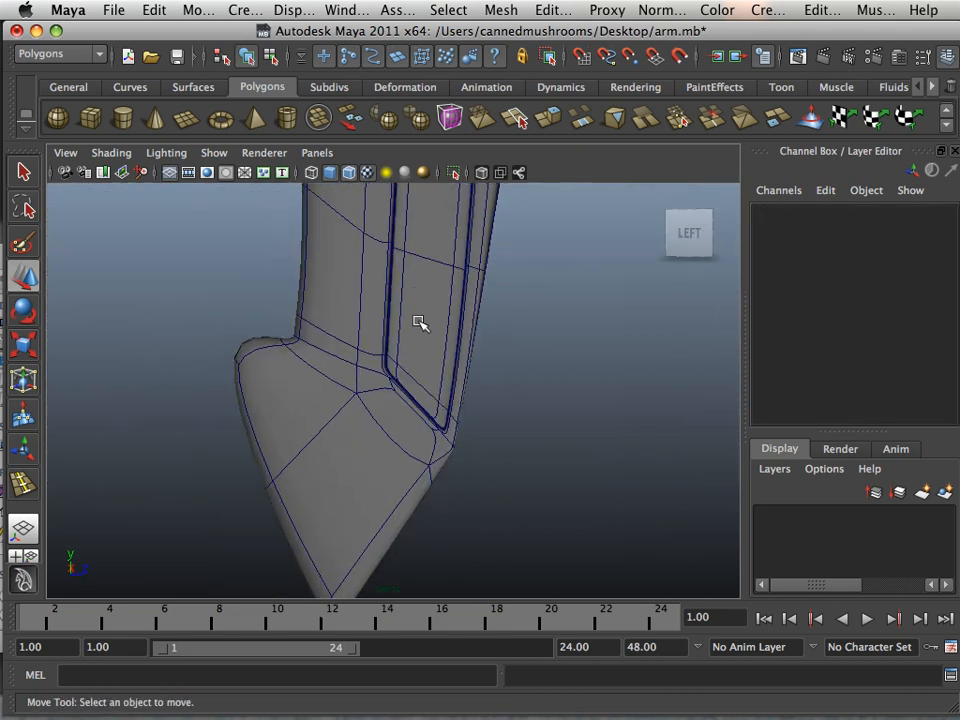
pyautogui.keyDown('alt'); pyautogui.moveTo(420, 321); pyautogui.dragTo(431, 379); pyautogui.keyUp('alt')
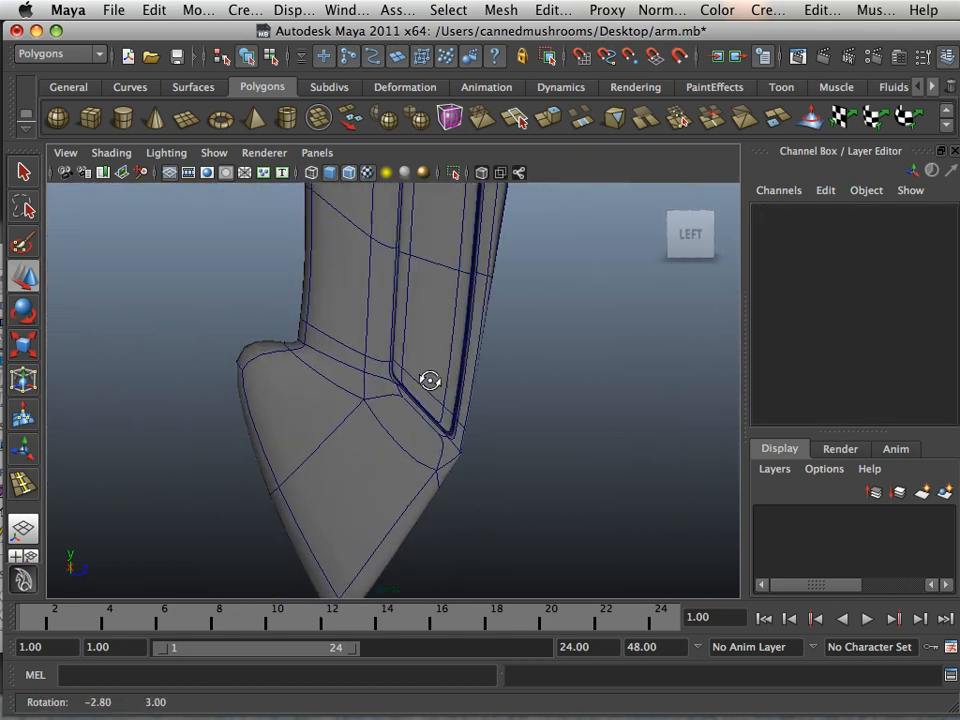
pyautogui.keyDown('alt'); pyautogui.moveTo(431, 379); pyautogui.dragTo(380, 340, button='right'); pyautogui.keyUp('alt')
pyautogui.moveTo(380, 340)
pyautogui.keyDown('alt'); pyautogui.mouseDown(button='middle')
pyautogui.moveTo(356, 296)
pyautogui.moveTo(343, 334)
pyautogui.moveTo(386, 343)
pyautogui.moveTo(393, 333)
pyautogui.mouseUp(button='middle'); pyautogui.keyUp('alt')
# Move the upper and lower vertices on the shaft's rear edge inward to give the segment a concave back curve.
pyautogui.moveTo(394, 322); pyautogui.dragTo(326, 311, button='right')
pyautogui.keyDown('alt'); pyautogui.moveTo(326, 311); pyautogui.dragTo(376, 318); pyautogui.keyUp('alt')
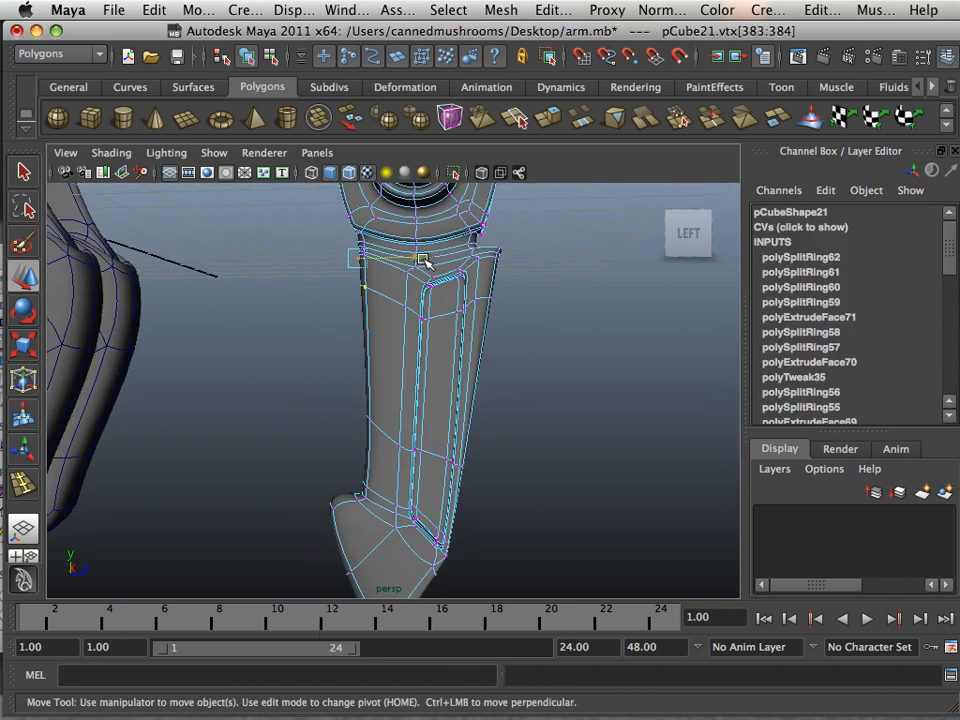
pyautogui.moveTo(423, 259); pyautogui.dragTo(438, 261)
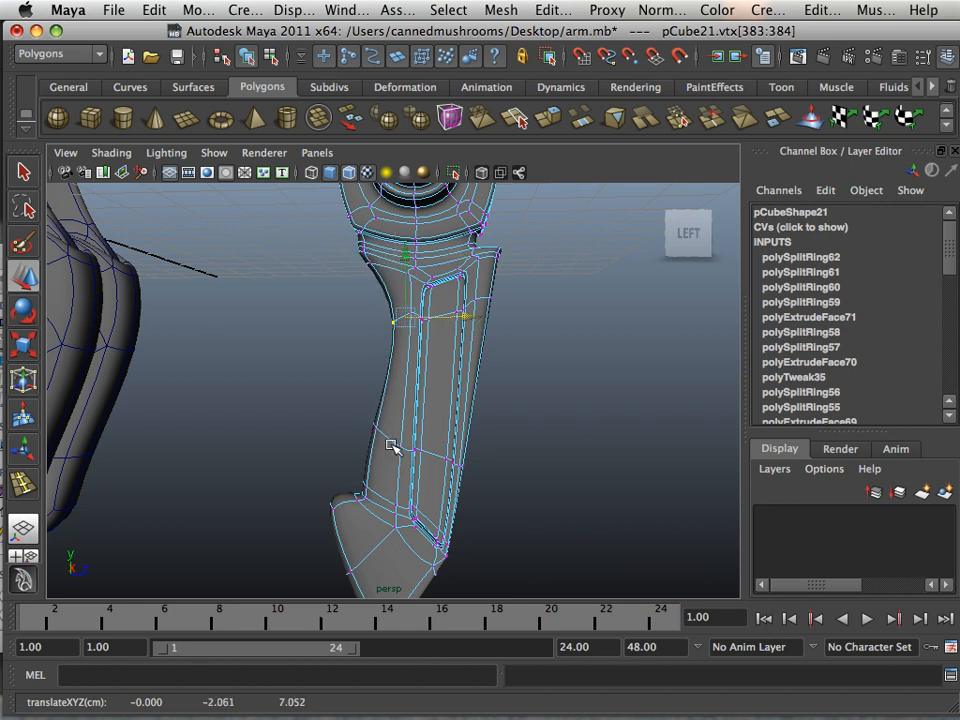
pyautogui.moveTo(390, 456); pyautogui.dragTo(391, 456)
pyautogui.moveTo(438, 429); pyautogui.dragTo(441, 431)
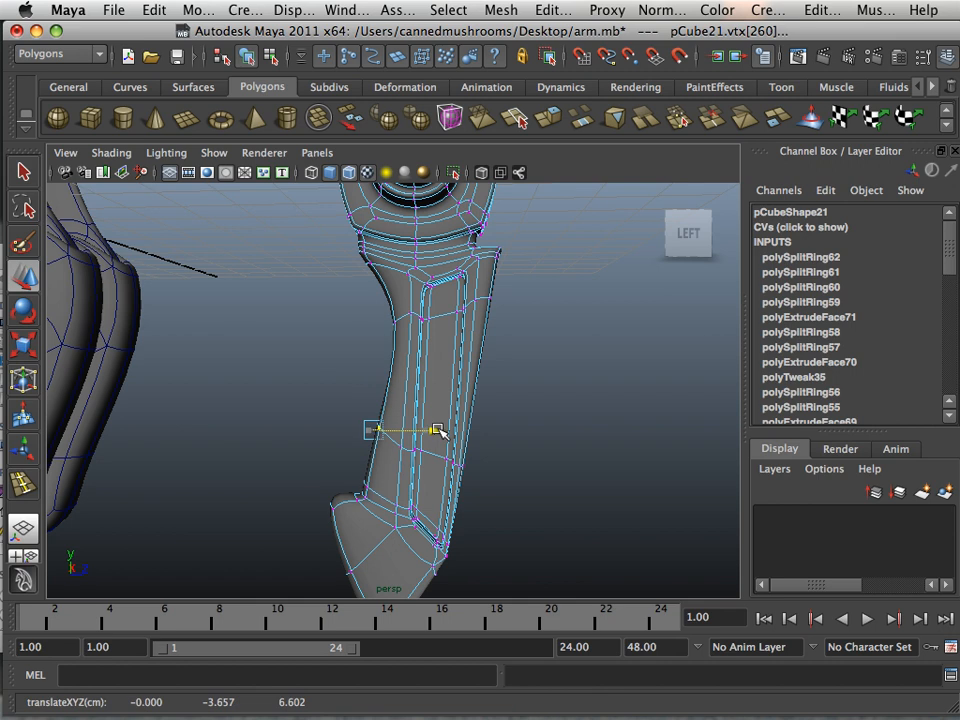
pyautogui.click(500, 472)
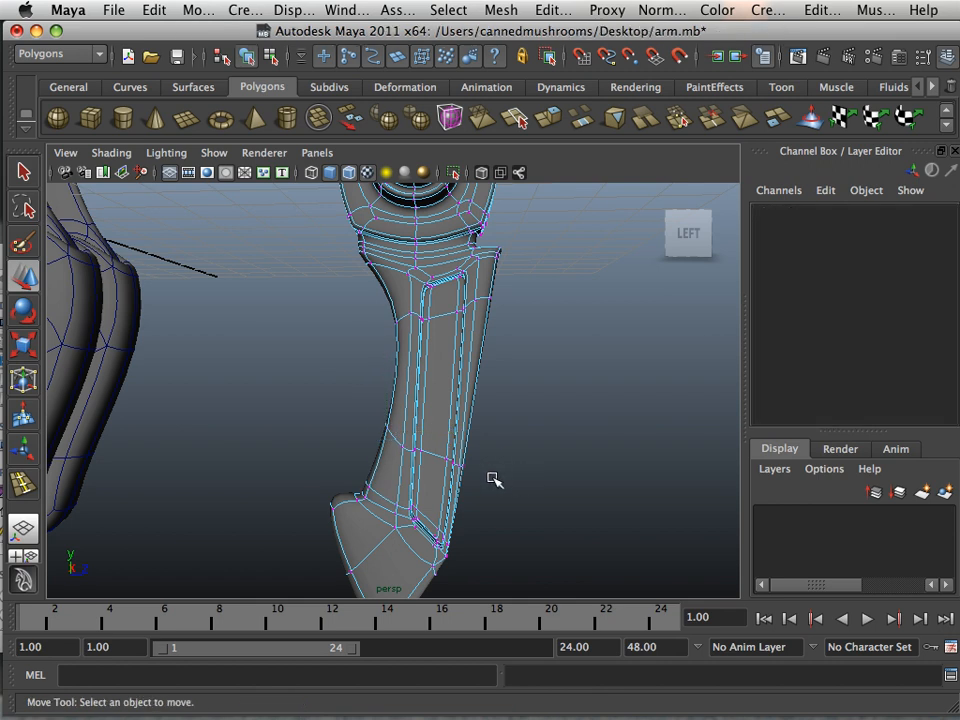
# Extrude the rear faces of the claw tip in place to tighten its smoothed edges.
pyautogui.keyDown('alt'); pyautogui.moveTo(493, 480); pyautogui.dragTo(460, 360); pyautogui.keyUp('alt')
pyautogui.keyDown('alt'); pyautogui.moveTo(360, 471); pyautogui.dragTo(364, 508, button='right'); pyautogui.keyUp('alt')
pyautogui.keyDown('alt'); pyautogui.moveTo(364, 508); pyautogui.dragTo(304, 403, button='middle'); pyautogui.keyUp('alt')
pyautogui.keyDown('alt'); pyautogui.moveTo(304, 403); pyautogui.dragTo(375, 375); pyautogui.keyUp('alt')
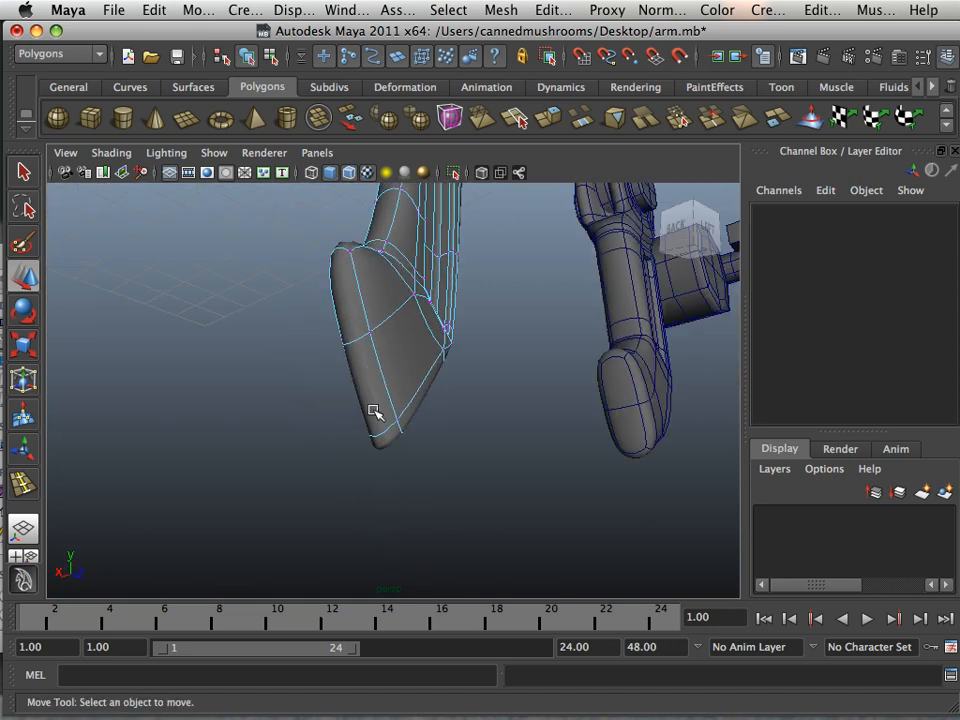
pyautogui.moveTo(373, 411); pyautogui.dragTo(376, 343, button='right')
pyautogui.moveTo(362, 404); pyautogui.dragTo(371, 421, button='right')
pyautogui.keyDown('shift'); pyautogui.click(348, 278); pyautogui.keyUp('shift')
pyautogui.keyDown('alt'); pyautogui.moveTo(358, 429); pyautogui.dragTo(347, 371); pyautogui.keyUp('alt')
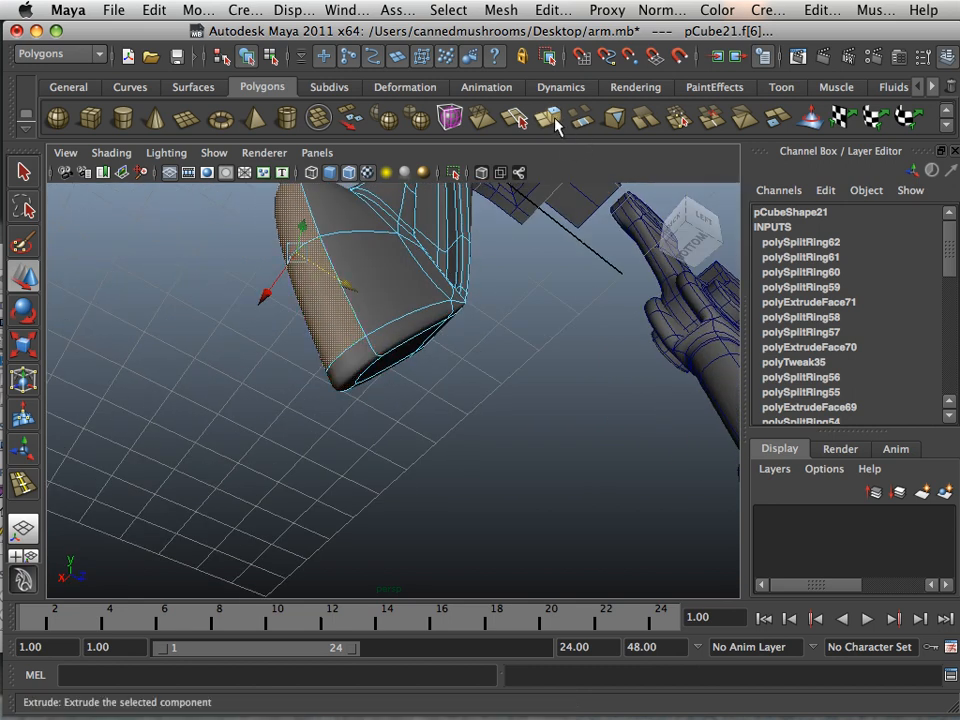
pyautogui.click(551, 127)
pyautogui.click(463, 439)
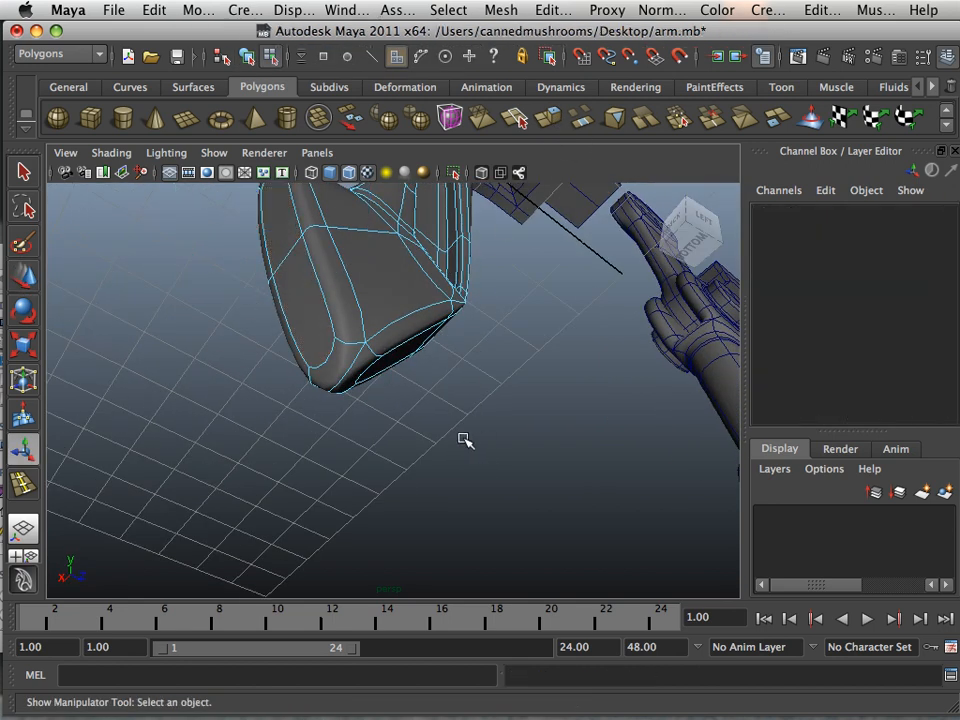
# Return to object mode and inspect the smoothed segment from the claw tip up to the round joint.
pyautogui.keyDown('alt'); pyautogui.moveTo(463, 439); pyautogui.dragTo(390, 514); pyautogui.keyUp('alt')
pyautogui.keyDown('alt'); pyautogui.moveTo(390, 514); pyautogui.dragTo(285, 420, button='right'); pyautogui.keyUp('alt')
pyautogui.keyDown('alt'); pyautogui.moveTo(285, 420); pyautogui.dragTo(334, 506, button='middle'); pyautogui.keyUp('alt')
pyautogui.keyDown('alt'); pyautogui.moveTo(334, 506); pyautogui.dragTo(291, 493); pyautogui.keyUp('alt')
pyautogui.keyDown('alt'); pyautogui.moveTo(291, 493); pyautogui.dragTo(291, 454, button='right'); pyautogui.keyUp('alt')
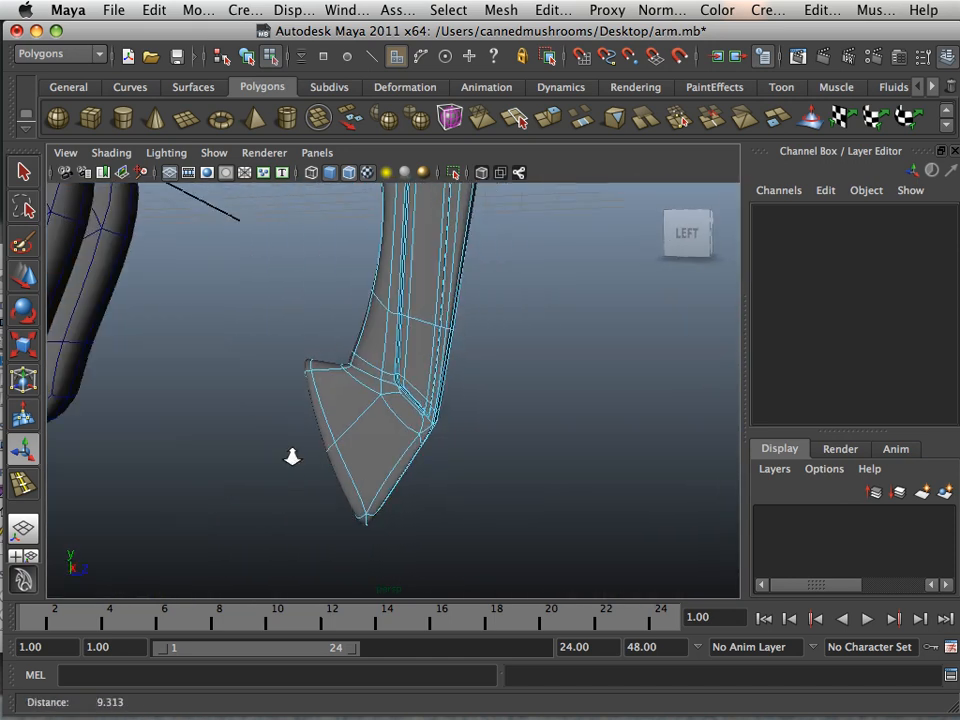
pyautogui.keyDown('alt'); pyautogui.moveTo(291, 454); pyautogui.dragTo(327, 502, button='middle'); pyautogui.keyUp('alt')
pyautogui.moveTo(357, 363); pyautogui.dragTo(422, 342, button='right')
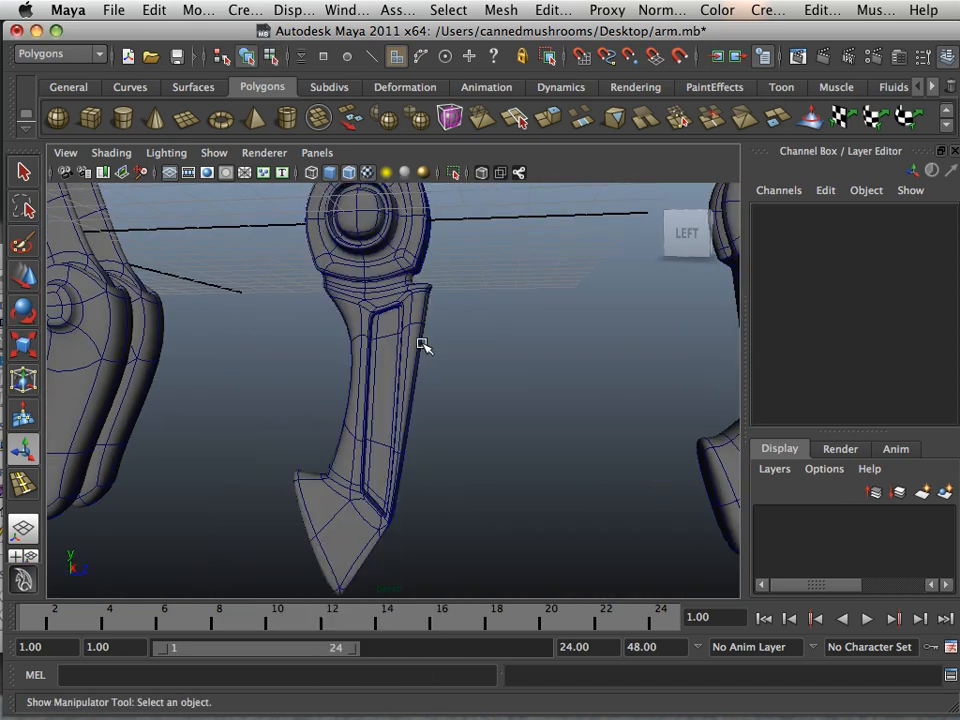
pyautogui.click(403, 400)
pyautogui.click(440, 510)
pyautogui.keyDown('alt'); pyautogui.moveTo(439, 516); pyautogui.dragTo(392, 491); pyautogui.keyUp('alt')
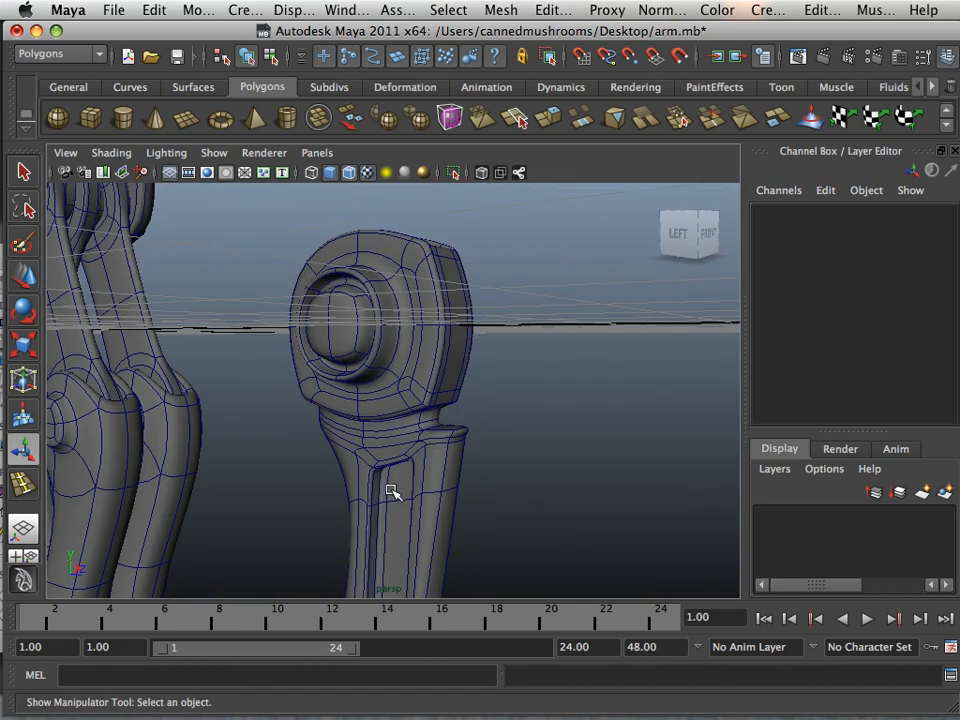
pyautogui.scroll(3, 405, 430)
# Duplicate the unsmoothed segment and move the copy along Z to 10.649, between the original and the neighbouring finger.
pyautogui.keyDown('alt'); pyautogui.moveTo(419, 377); pyautogui.dragTo(405, 450); pyautogui.keyUp('alt')
pyautogui.keyDown('alt'); pyautogui.moveTo(405, 450); pyautogui.dragTo(44, 300, button='right'); pyautogui.keyUp('alt')
pyautogui.click(439, 493)
pyautogui.click(28, 284)
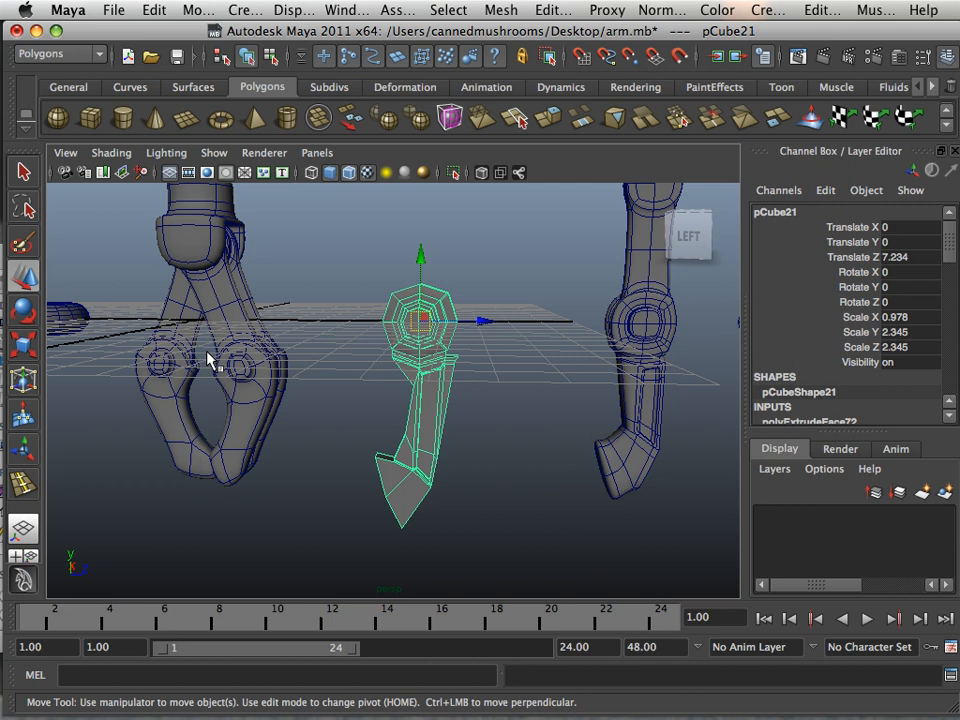
pyautogui.hotkey('ctrl', 'd')
pyautogui.moveTo(484, 320); pyautogui.dragTo(594, 355)
# Apply the Smooth operation to the duplicated segment's mesh.
pyautogui.keyDown('alt'); pyautogui.moveTo(523, 352); pyautogui.dragTo(401, 350, button='middle'); pyautogui.keyUp('alt')
pyautogui.keyDown('alt'); pyautogui.moveTo(401, 350); pyautogui.dragTo(490, 330, button='right'); pyautogui.keyUp('alt')
pyautogui.click(503, 7)
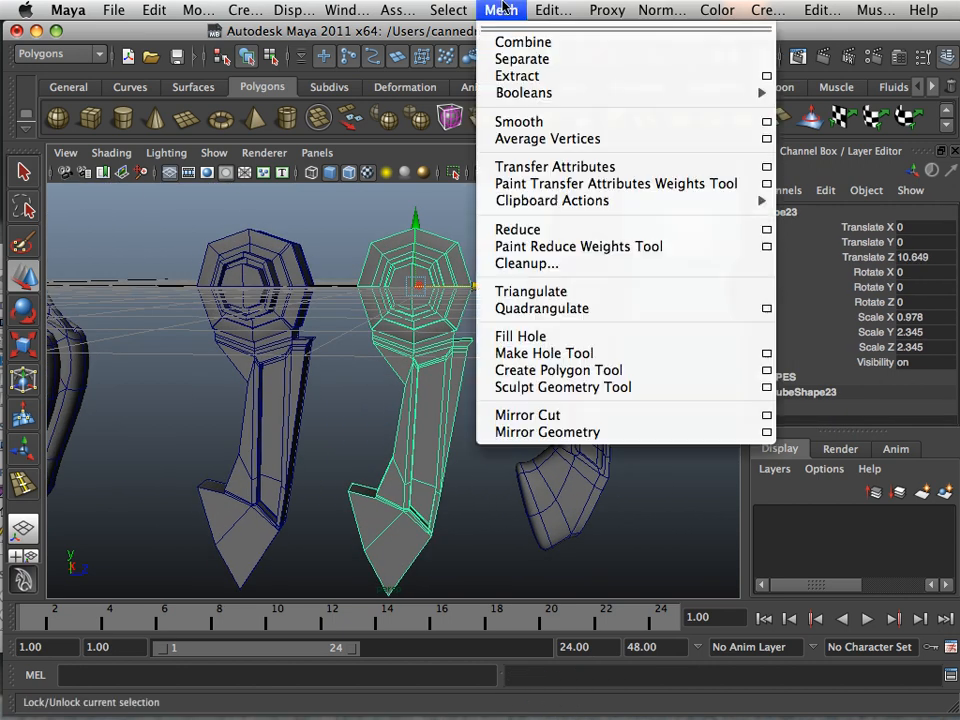
pyautogui.click(530, 122)
pyautogui.click(458, 362)
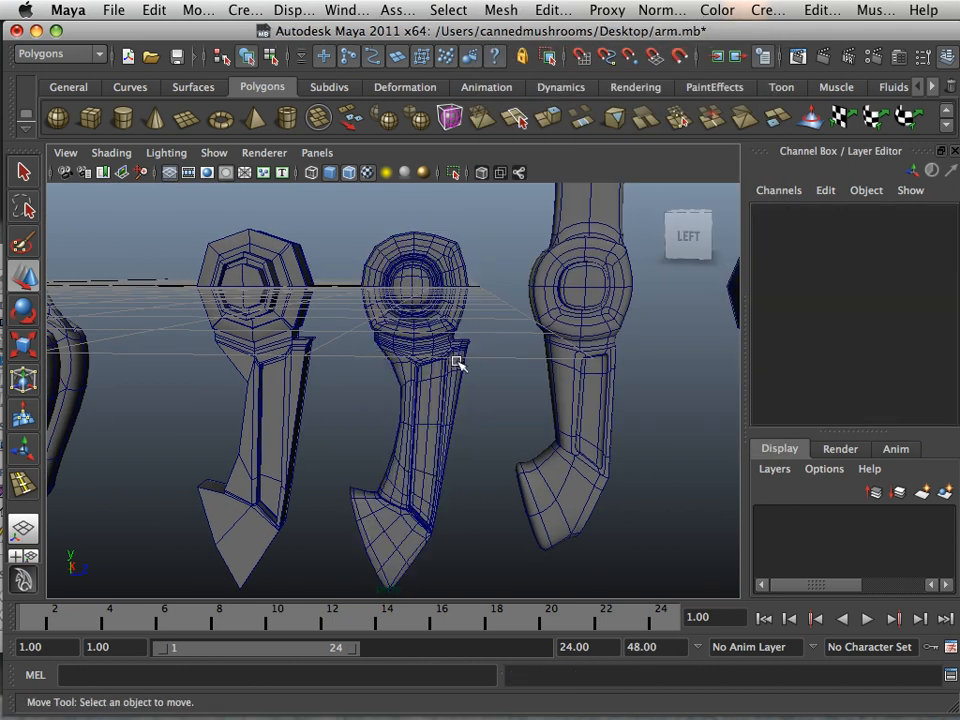
# Apply Soften Edge to the normals of the smoothed duplicate segment.
pyautogui.keyDown('alt'); pyautogui.moveTo(385, 361); pyautogui.dragTo(474, 377, button='right'); pyautogui.keyUp('alt')
pyautogui.keyDown('alt'); pyautogui.moveTo(358, 388); pyautogui.dragTo(373, 307); pyautogui.keyUp('alt')
pyautogui.keyDown('alt'); pyautogui.moveTo(304, 396); pyautogui.dragTo(334, 405); pyautogui.keyUp('alt')
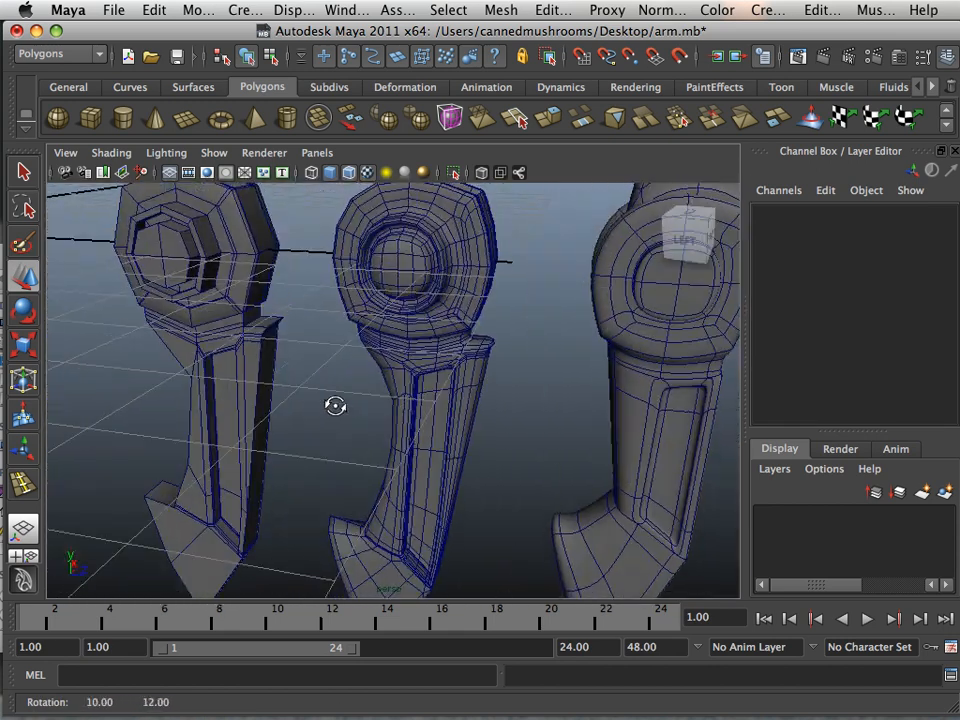
pyautogui.keyDown('alt'); pyautogui.moveTo(334, 405); pyautogui.dragTo(306, 407, button='middle'); pyautogui.keyUp('alt')
pyautogui.keyDown('alt'); pyautogui.moveTo(306, 407); pyautogui.dragTo(306, 452, button='right'); pyautogui.keyUp('alt')
pyautogui.keyDown('alt'); pyautogui.moveTo(306, 452); pyautogui.dragTo(339, 418); pyautogui.keyUp('alt')
pyautogui.press('w')
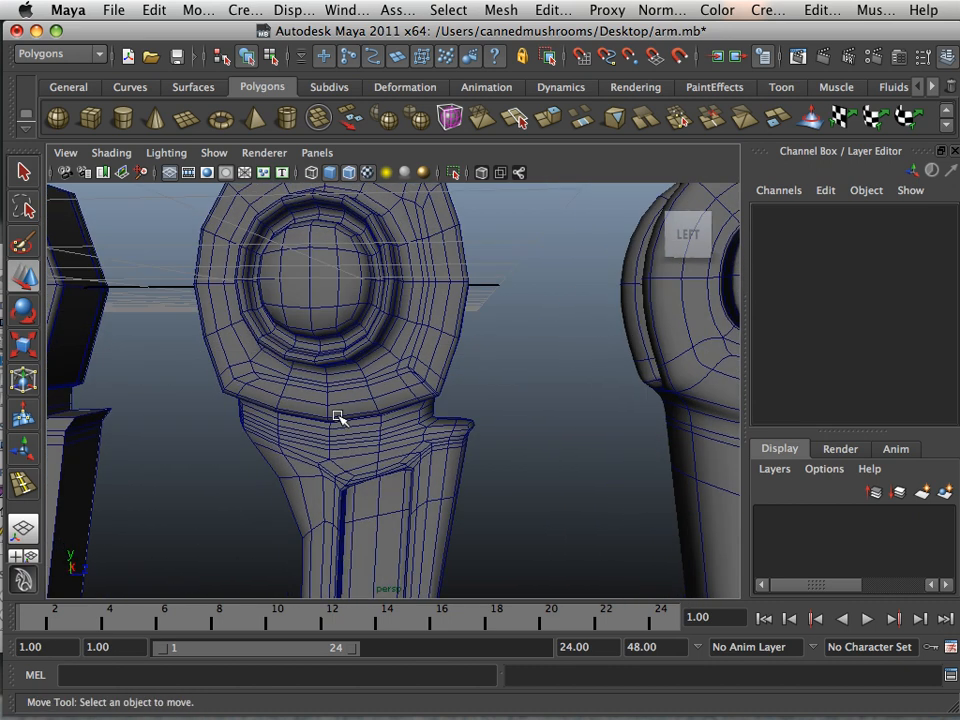
pyautogui.click(333, 406)
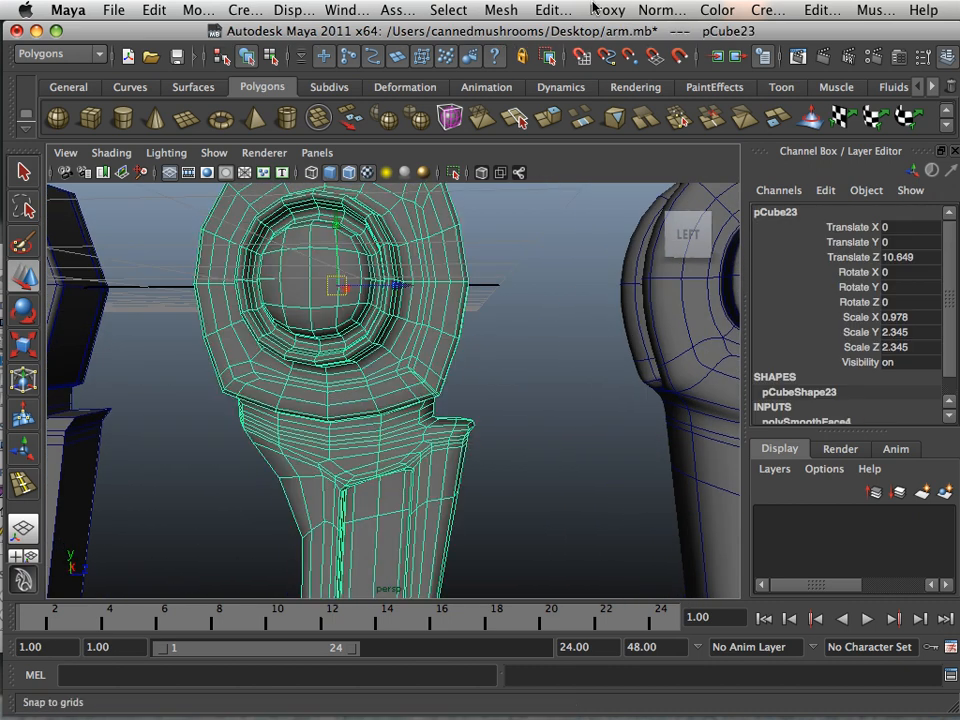
pyautogui.click(652, 12)
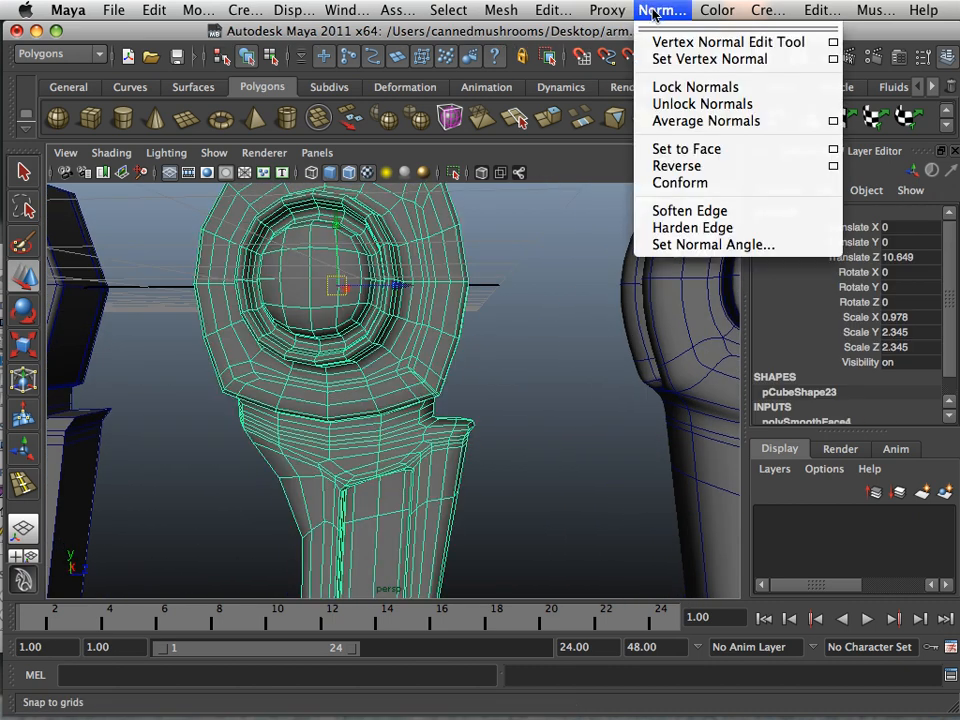
pyautogui.click(687, 213)
pyautogui.click(518, 268)
# Compare the softened duplicate's joint in unsmoothed display with the low-poly original and the neighbouring finger.
pyautogui.keyDown('alt'); pyautogui.moveTo(377, 294); pyautogui.dragTo(445, 316); pyautogui.keyUp('alt')
pyautogui.keyDown('alt'); pyautogui.moveTo(445, 316); pyautogui.dragTo(375, 302, button='right'); pyautogui.keyUp('alt')
pyautogui.press('w')
pyautogui.click(392, 313)
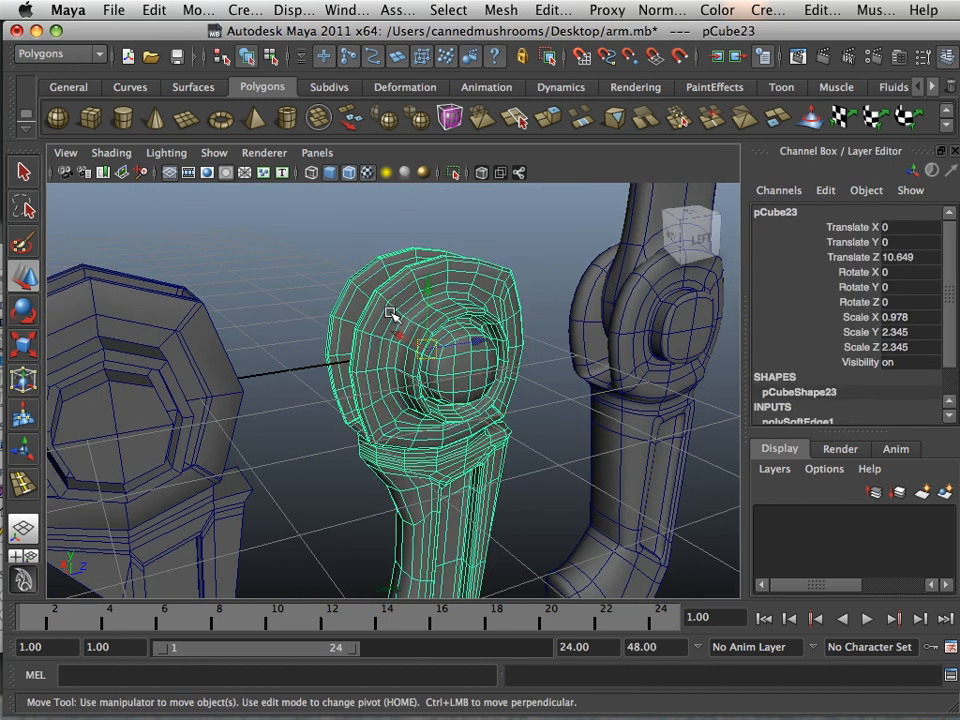
pyautogui.press('1')
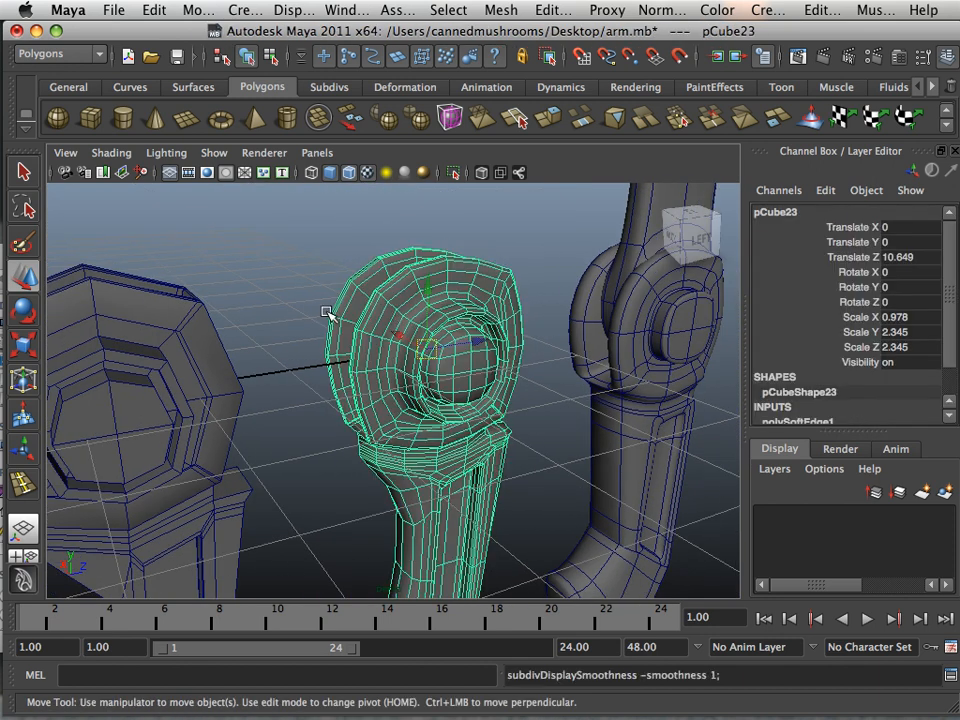
pyautogui.scroll(-4, 208, 332)
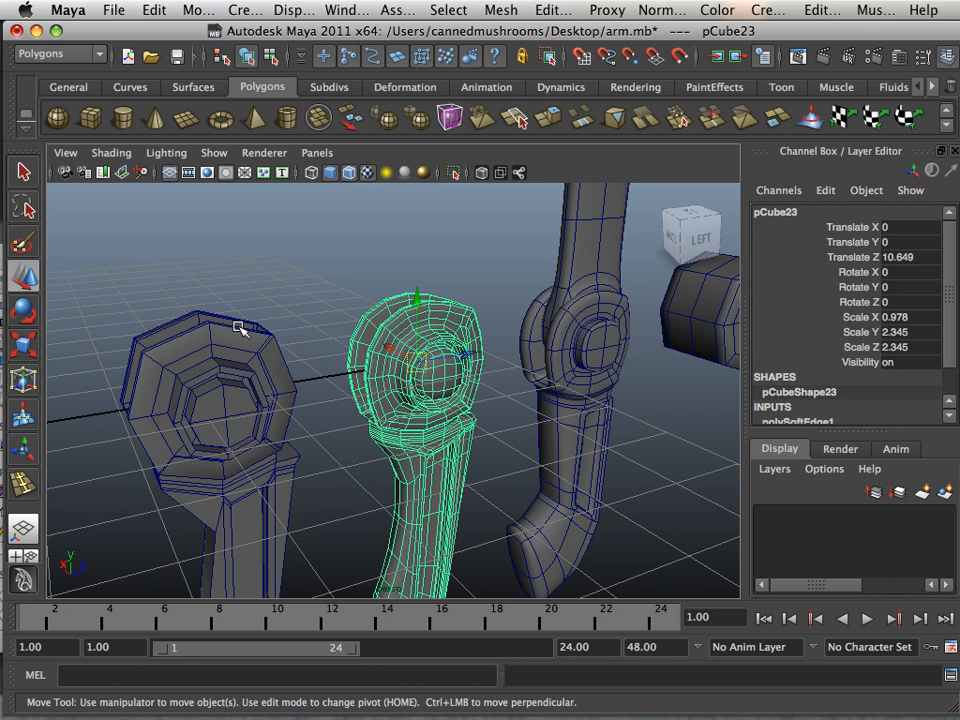
pyautogui.keyDown('alt'); pyautogui.moveTo(298, 326); pyautogui.dragTo(204, 302, button='middle'); pyautogui.keyUp('alt')
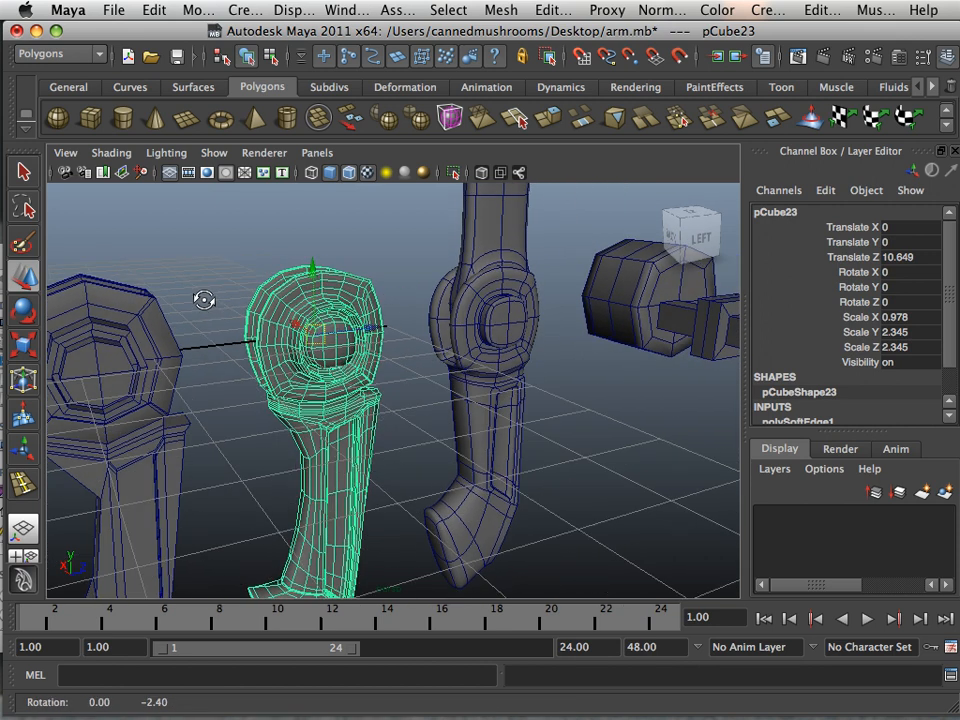